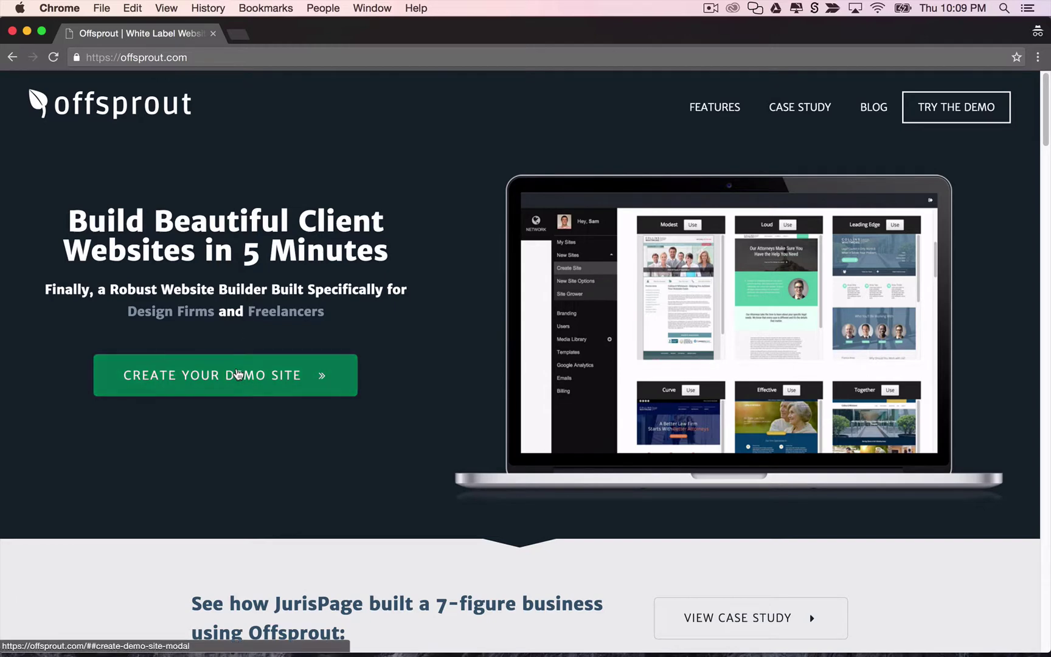
Submit the demo-site signup form with a first name and an email address.
left_click(238, 375)
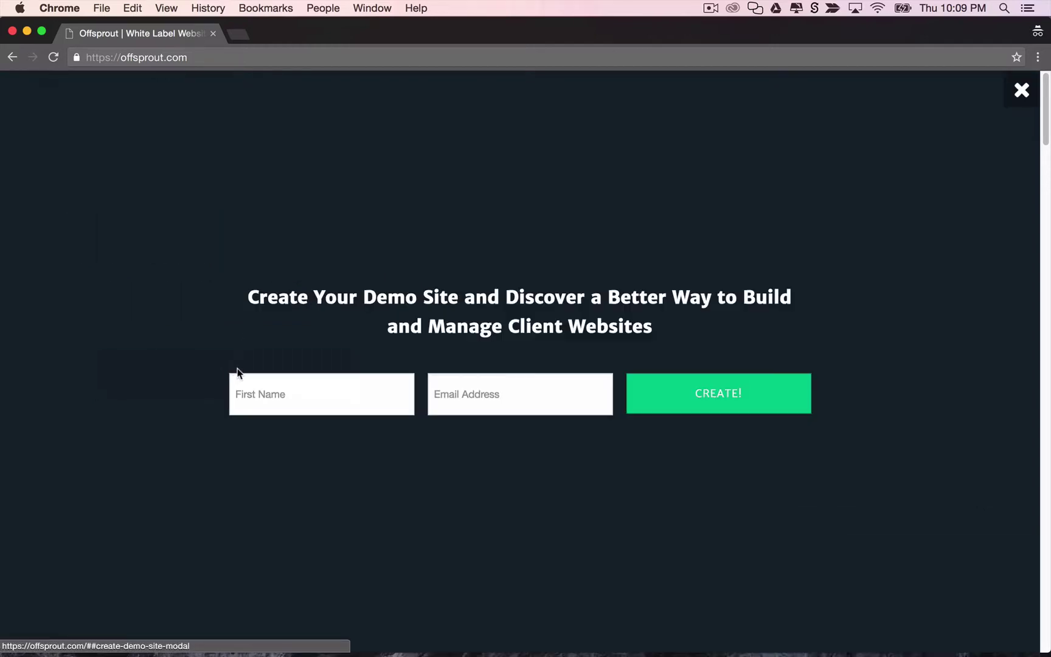
left_click(345, 383)
type("Sam")
key("Tab")
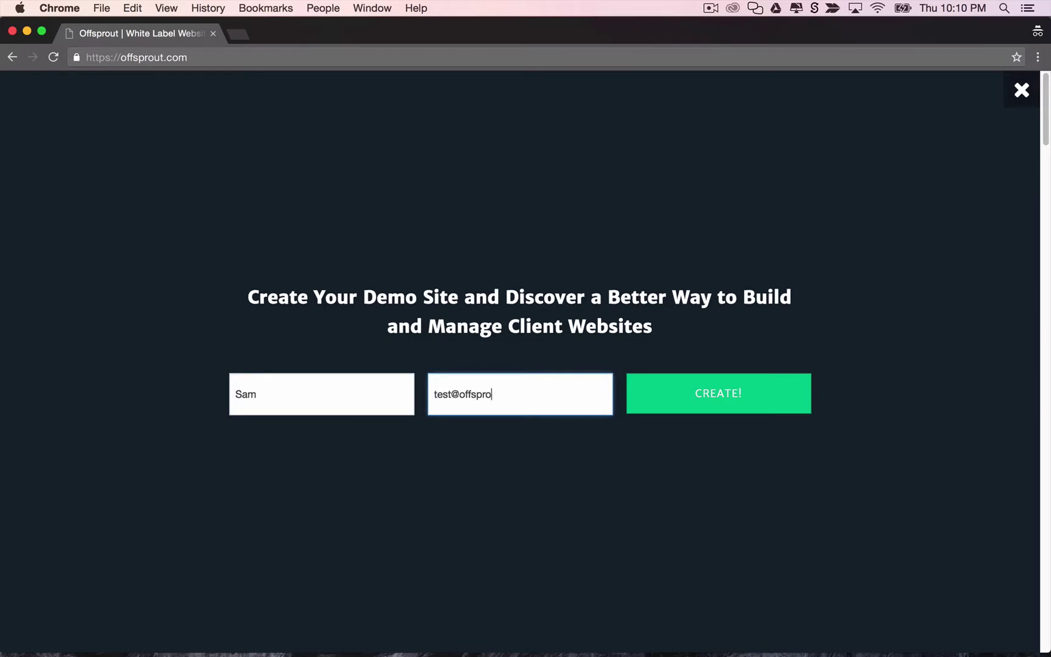
left_click(715, 399)
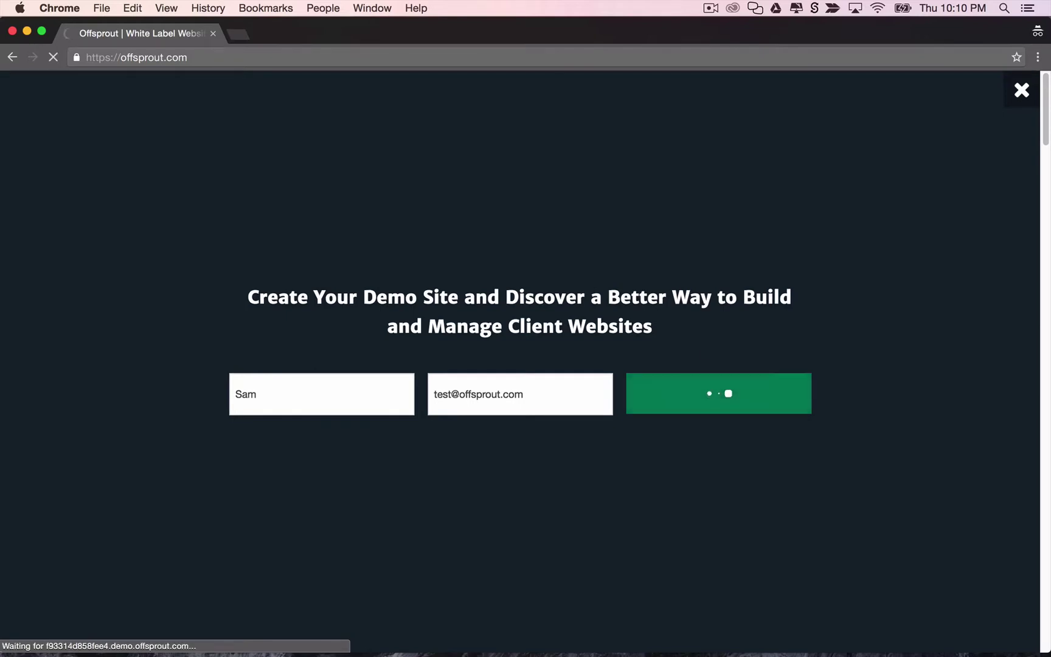
key("super+Tab")
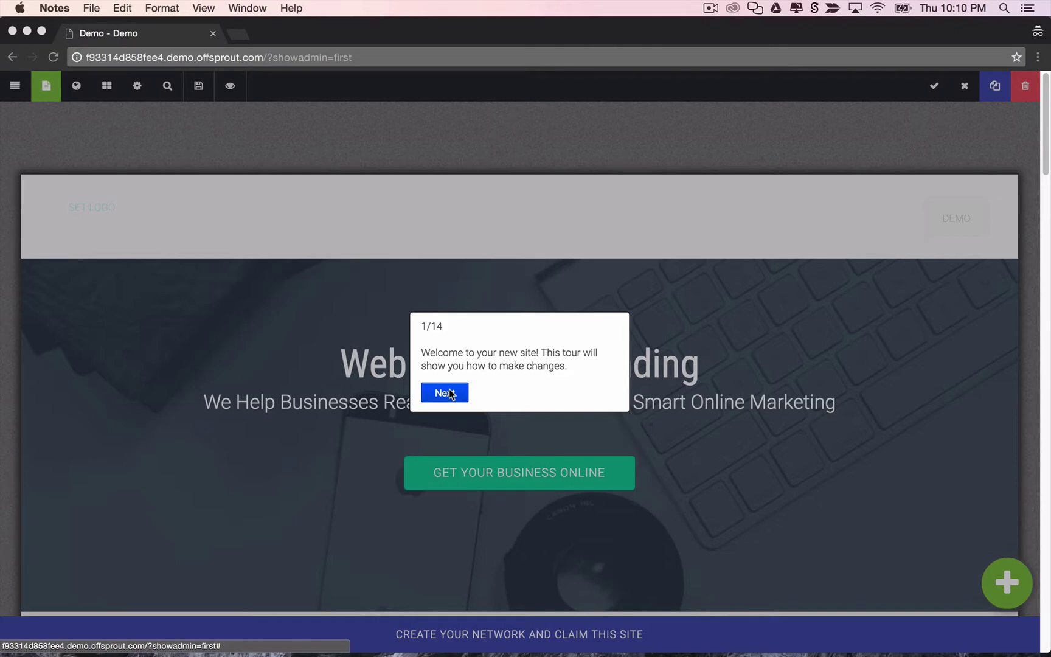
Step through the 14-step welcome tour to its last popup and finish it.
left_click(444, 393)
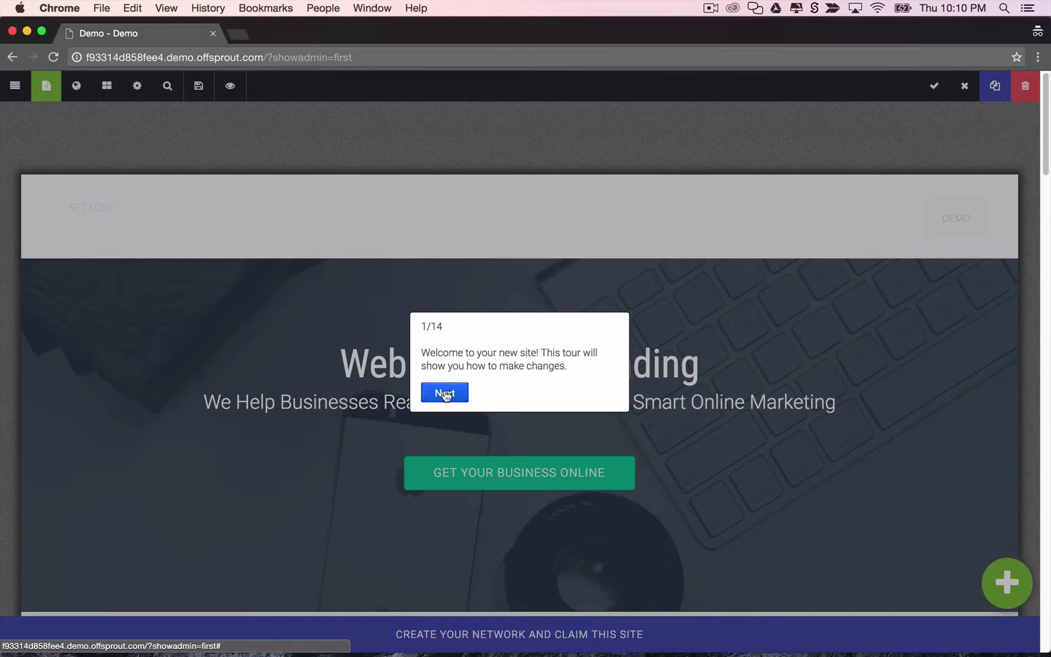
key("Right")
key("Right")
key("Right")
key("Right")
key("Right")
key("Right")
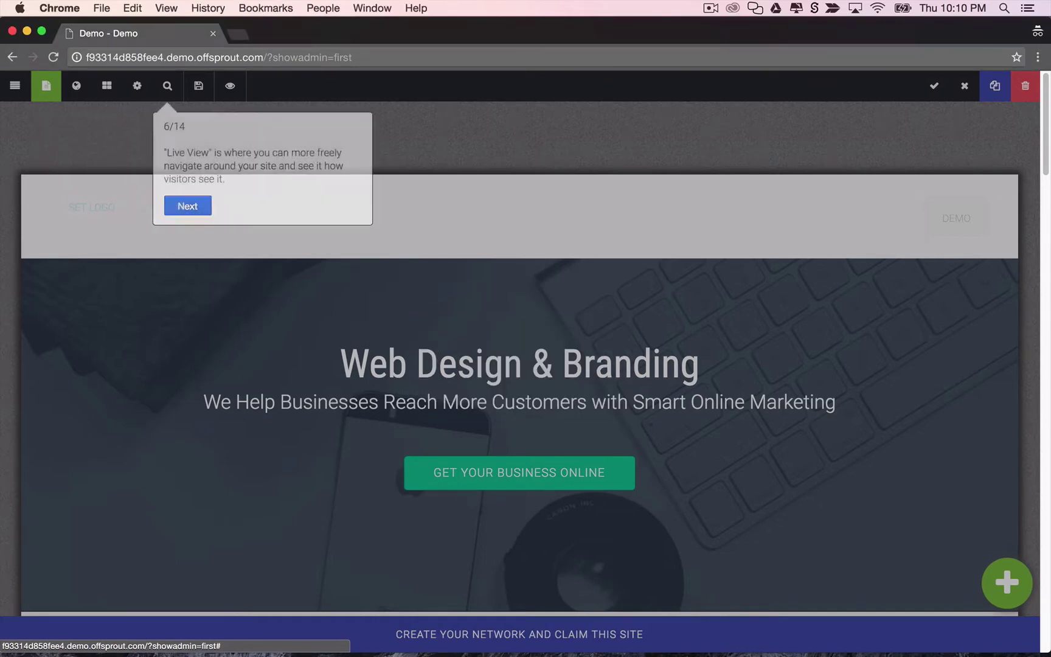
key("Right")
key("Right")
key("Right")
key("Right")
key("Right")
key("Right")
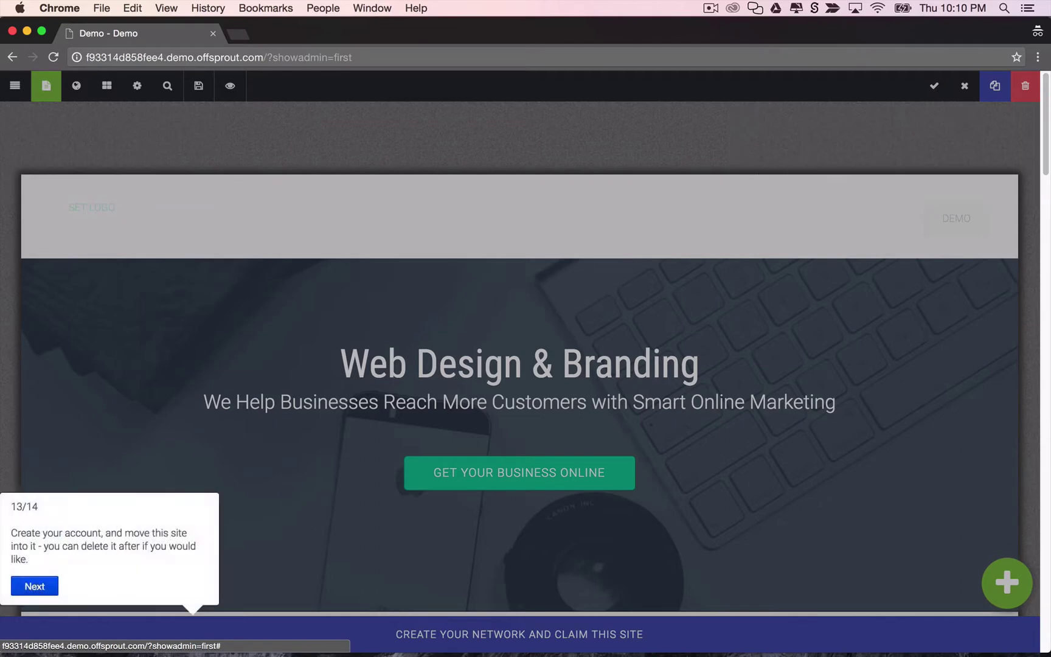
left_click(444, 393)
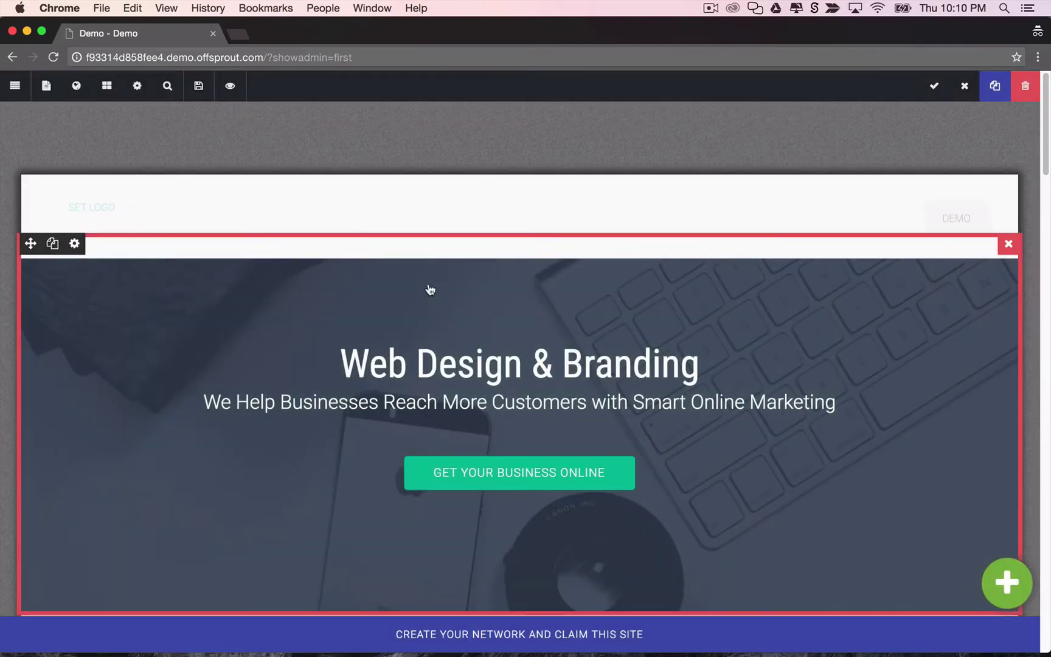
scroll(420, 373, "down", 5)
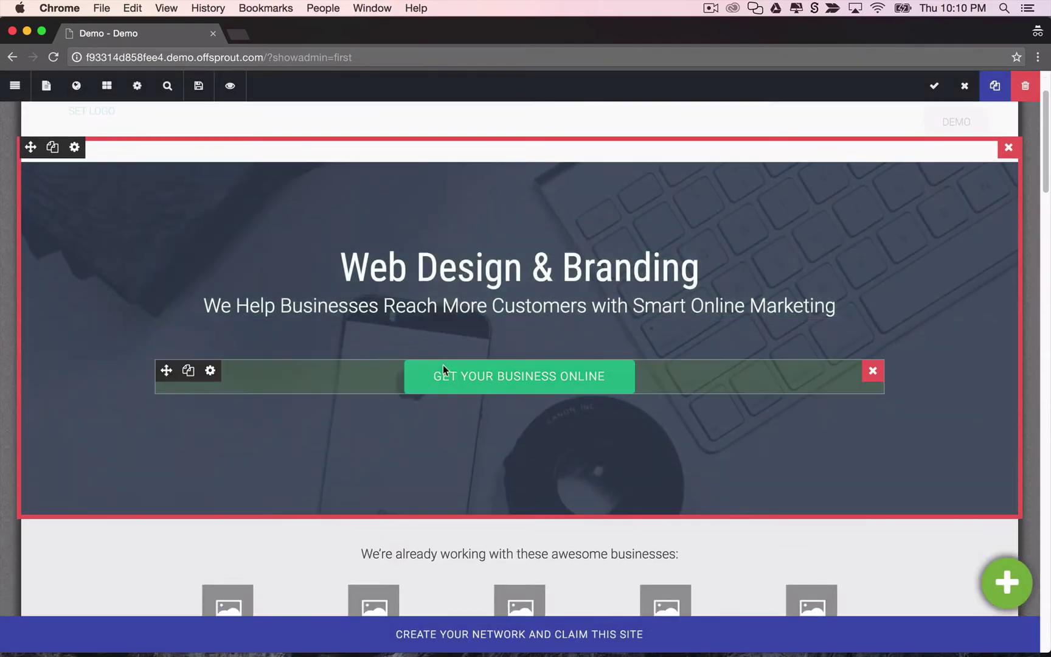
scroll(493, 460, "up", 3)
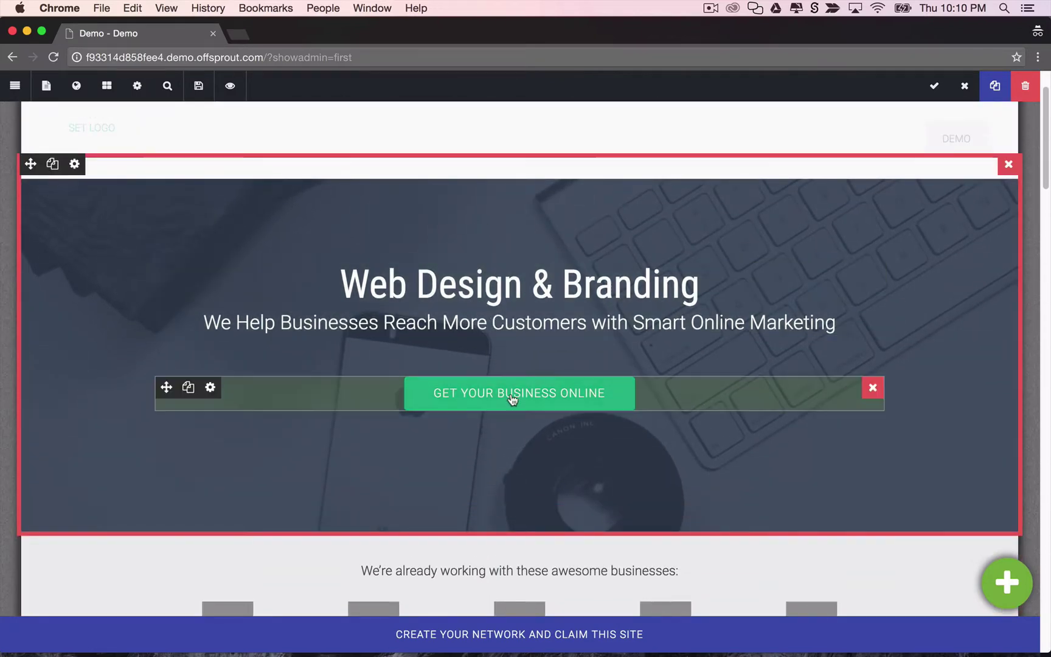
scroll(514, 424, "down", 2)
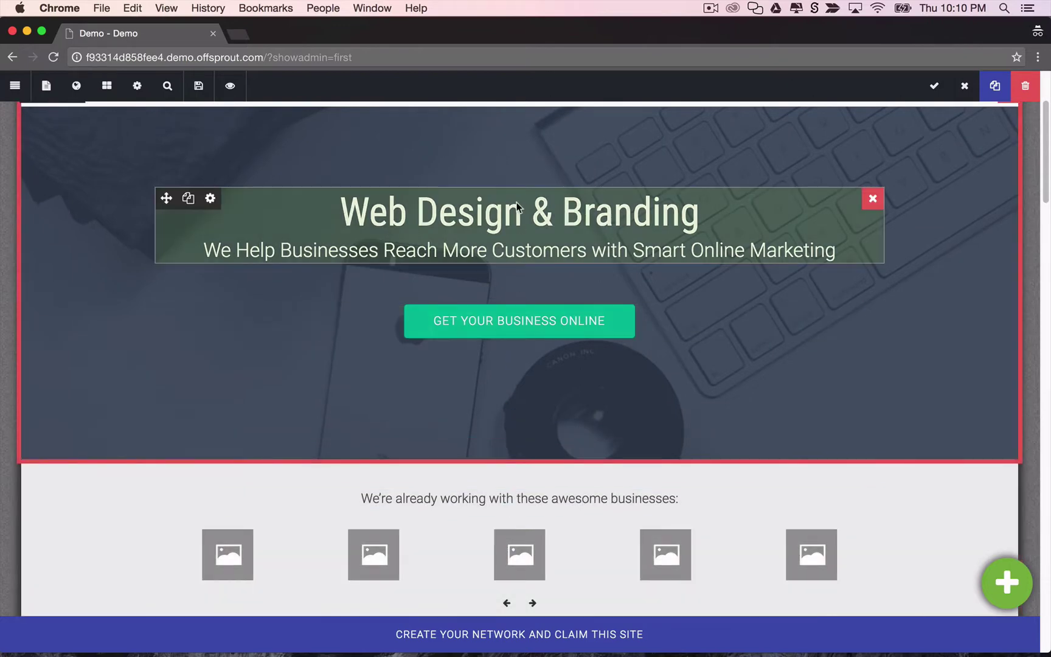
left_click_drag(517, 202, 208, 208)
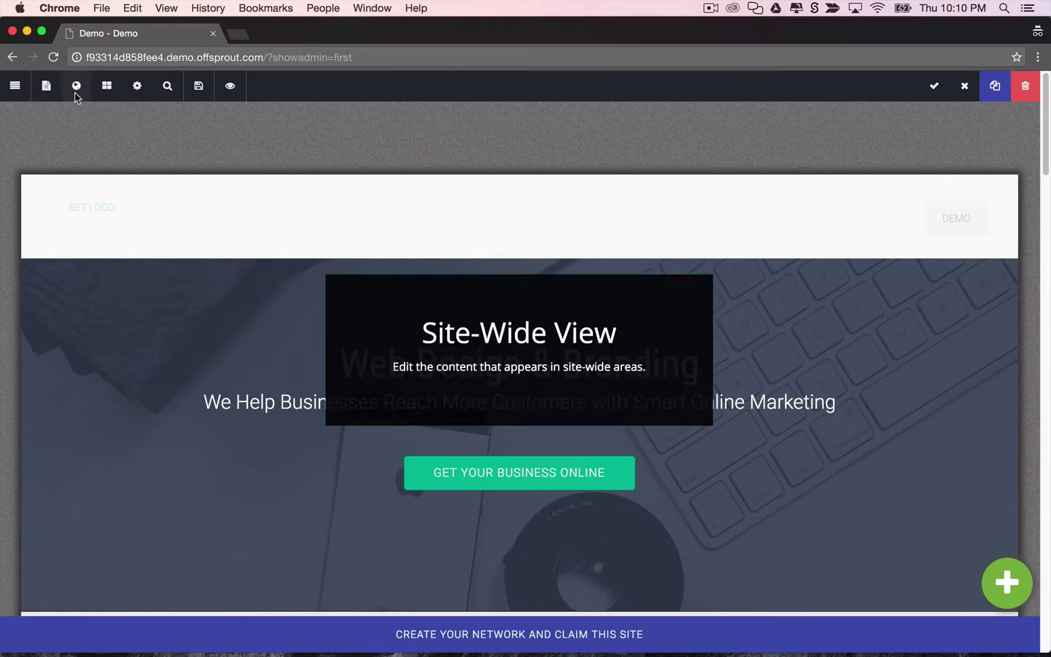
Switch to Site-Wide View and scroll through the site-wide page layout.
left_click(76, 88)
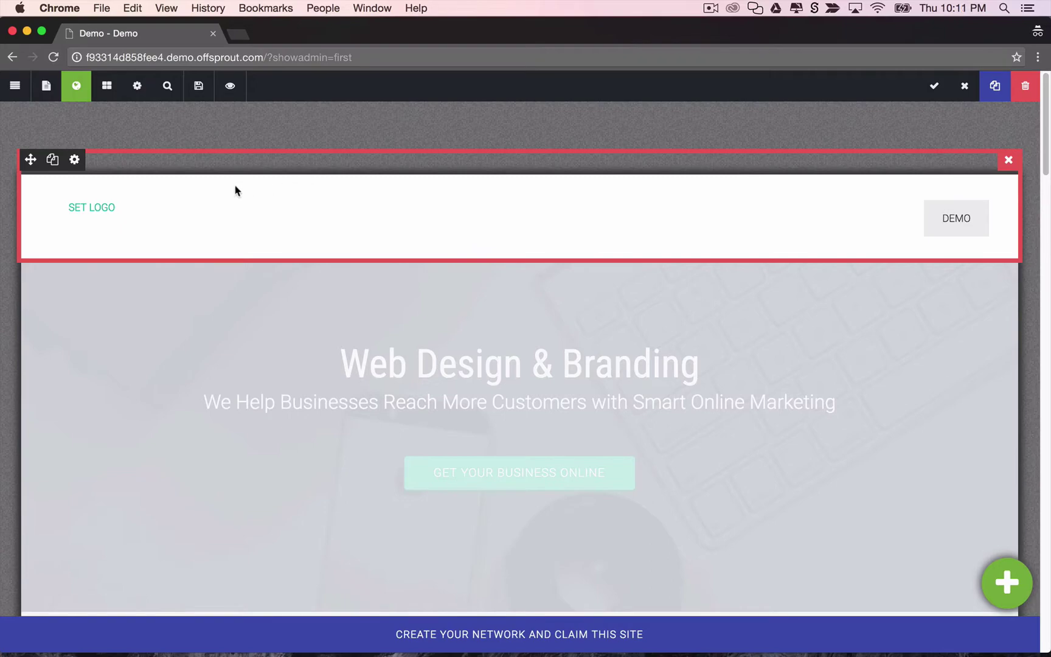
scroll(235, 219, "down", 15)
scroll(234, 219, "down", 5)
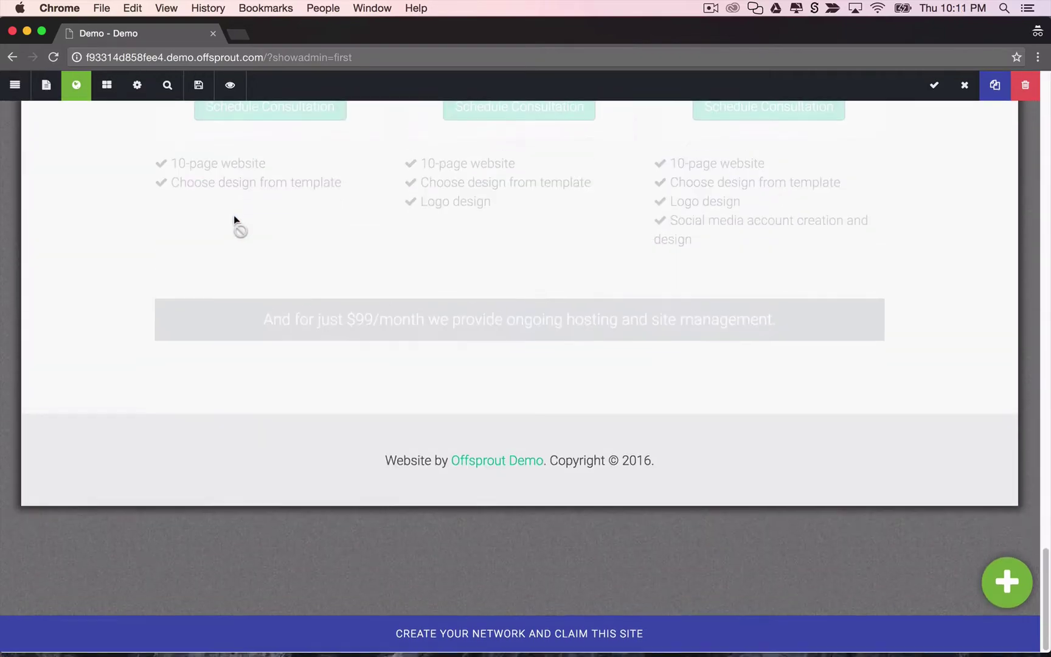
scroll(246, 463, "up", 10)
scroll(256, 463, "up", 10)
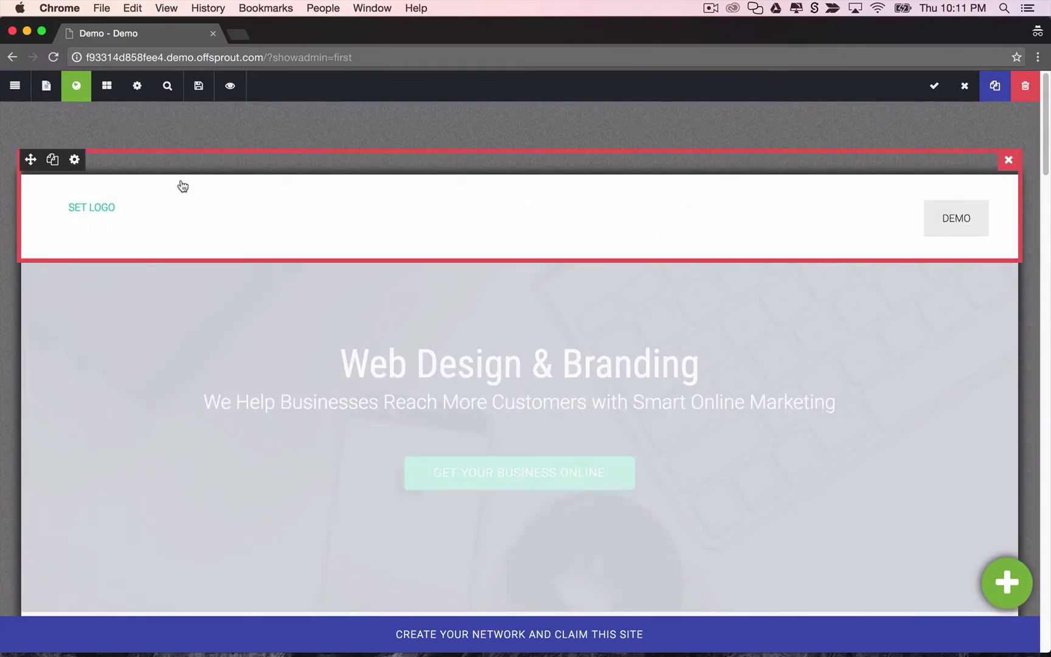
Preview the page in Live View, then return to Page View editing.
left_click(170, 90)
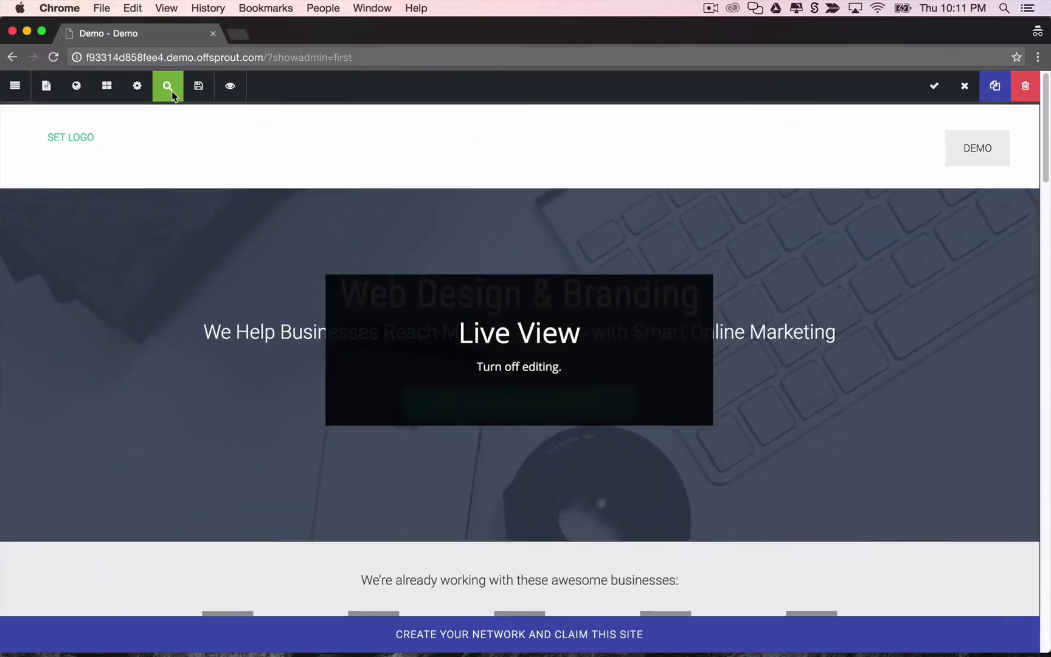
scroll(359, 165, "down", 10)
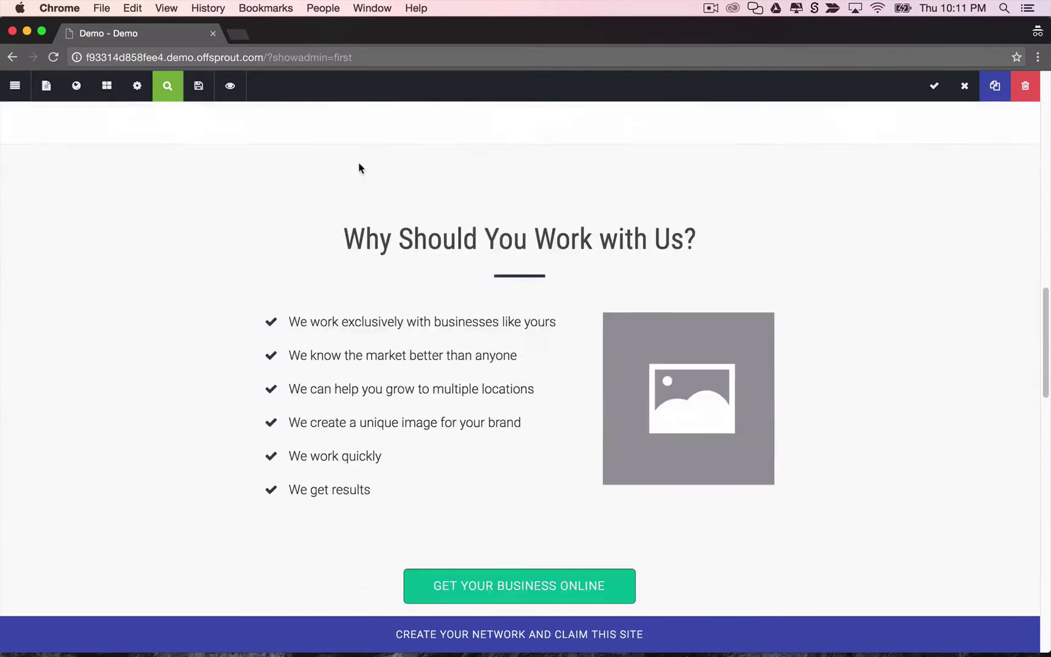
scroll(359, 166, "down", 15)
scroll(359, 168, "up", 15)
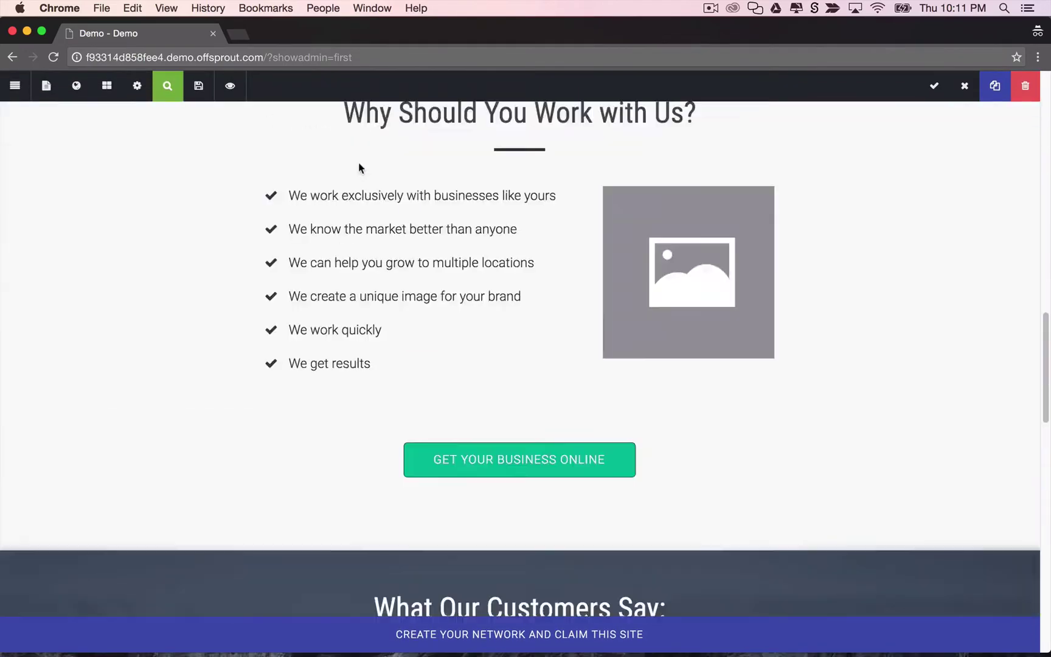
scroll(359, 168, "up", 10)
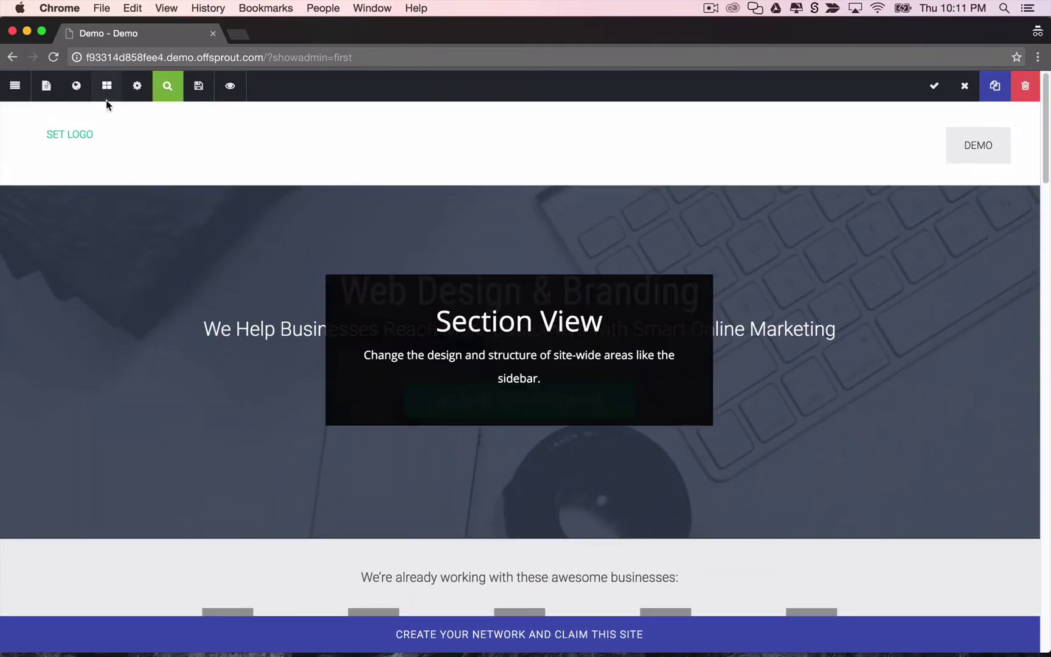
left_click(48, 96)
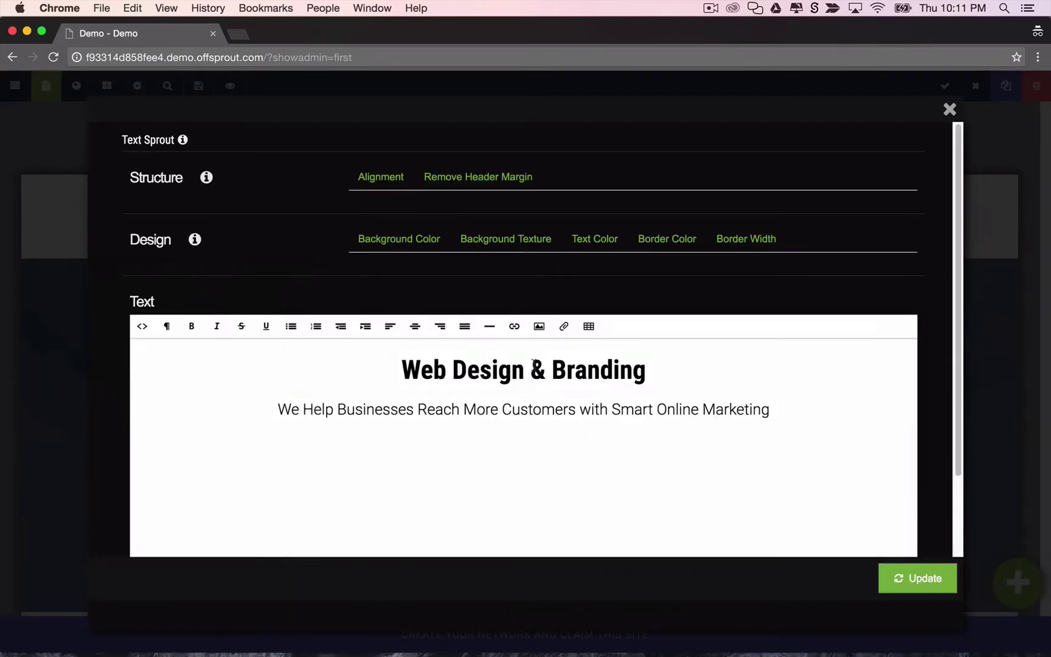
Delete '& Branding' from the hero heading so it reads 'Web Design', and apply.
left_click_drag(531, 367, 648, 366)
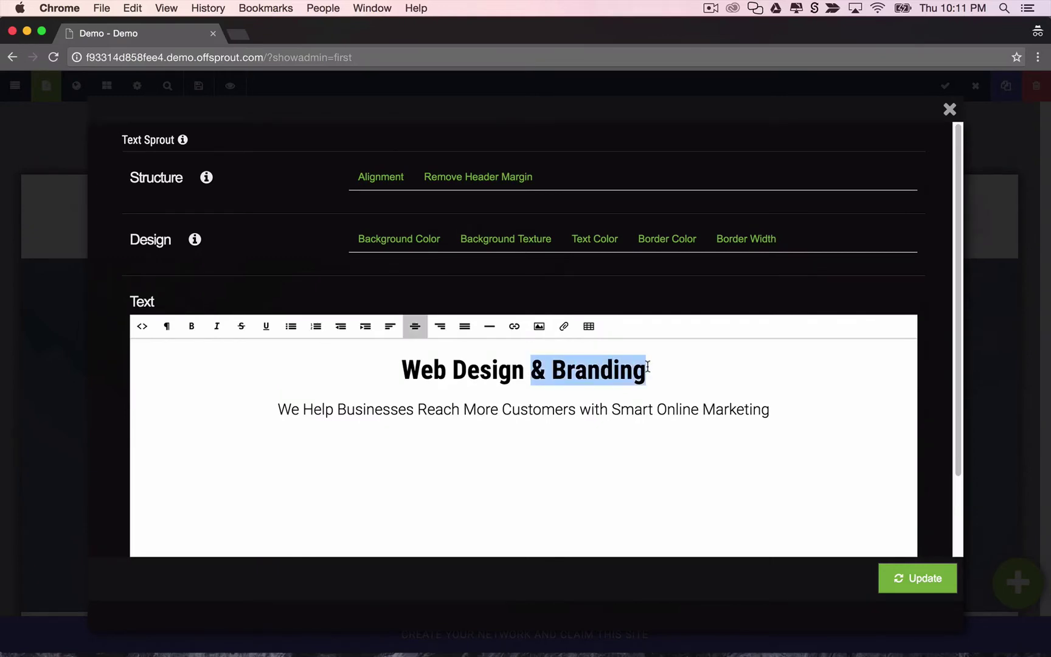
key("BackSpace")
key("BackSpace")
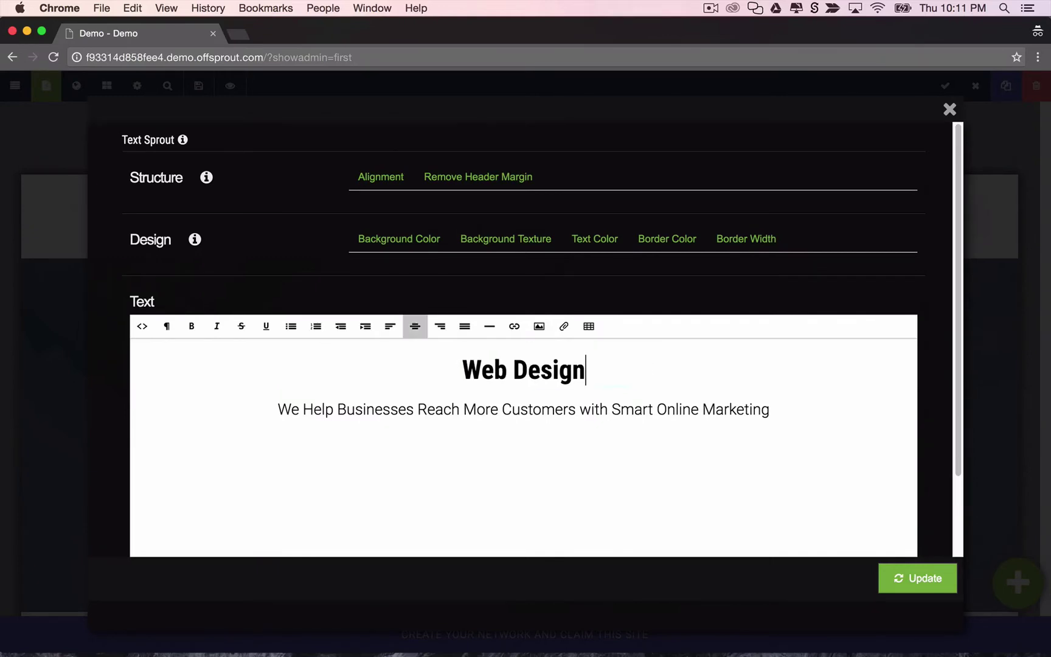
left_click(912, 572)
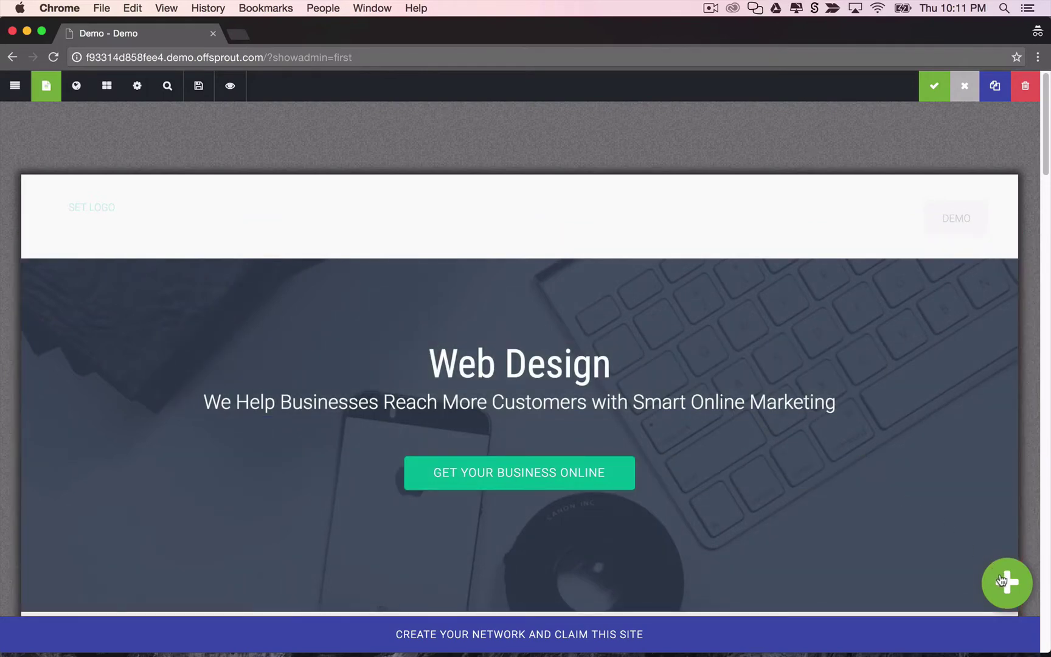
Place a full-width text block above the heading and type 'What We Do'.
left_click_drag(1007, 583, 183, 407)
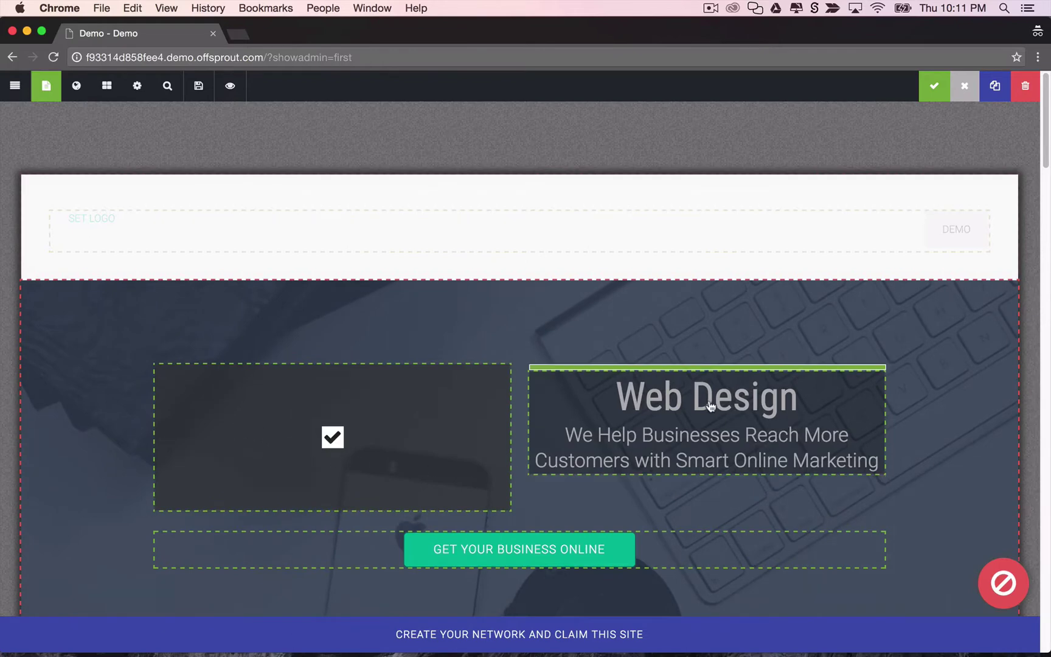
left_click_drag(711, 404, 643, 410)
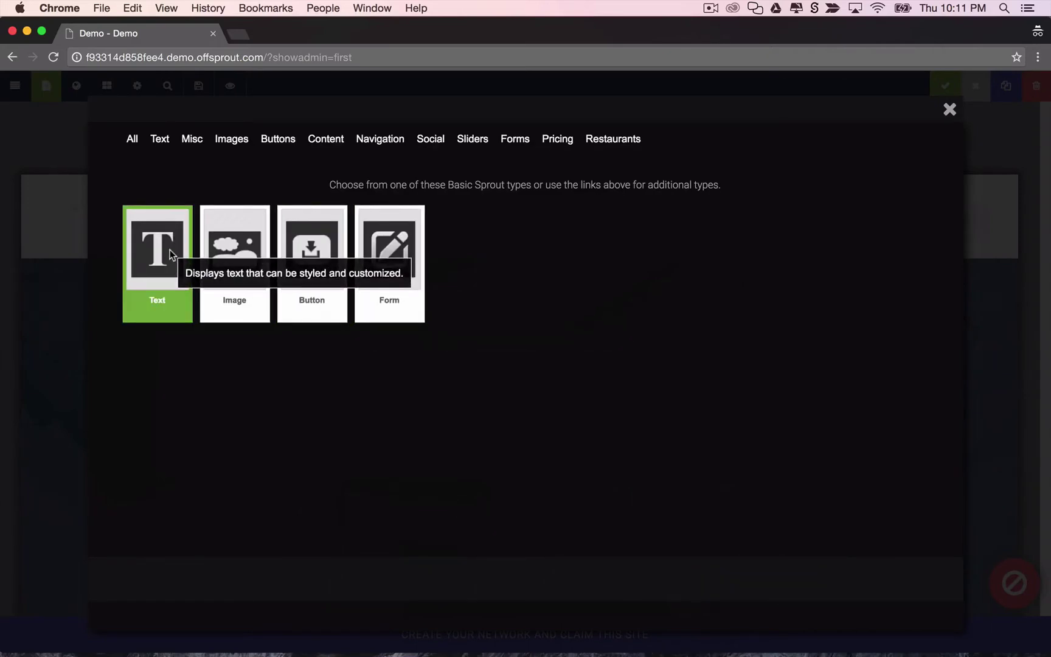
left_click(170, 249)
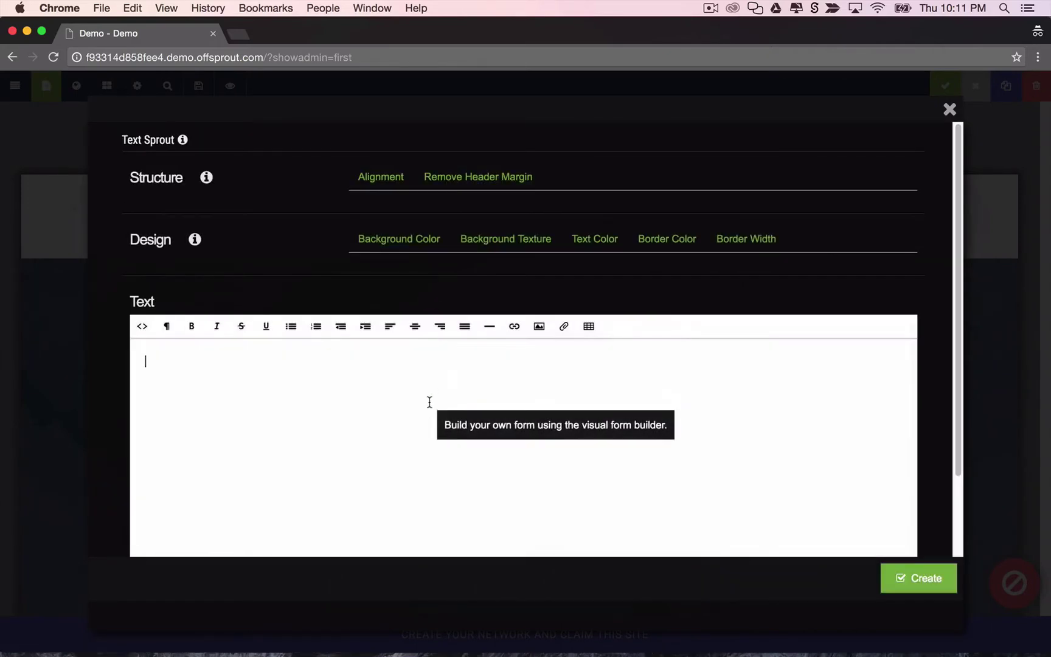
type("What We Do")
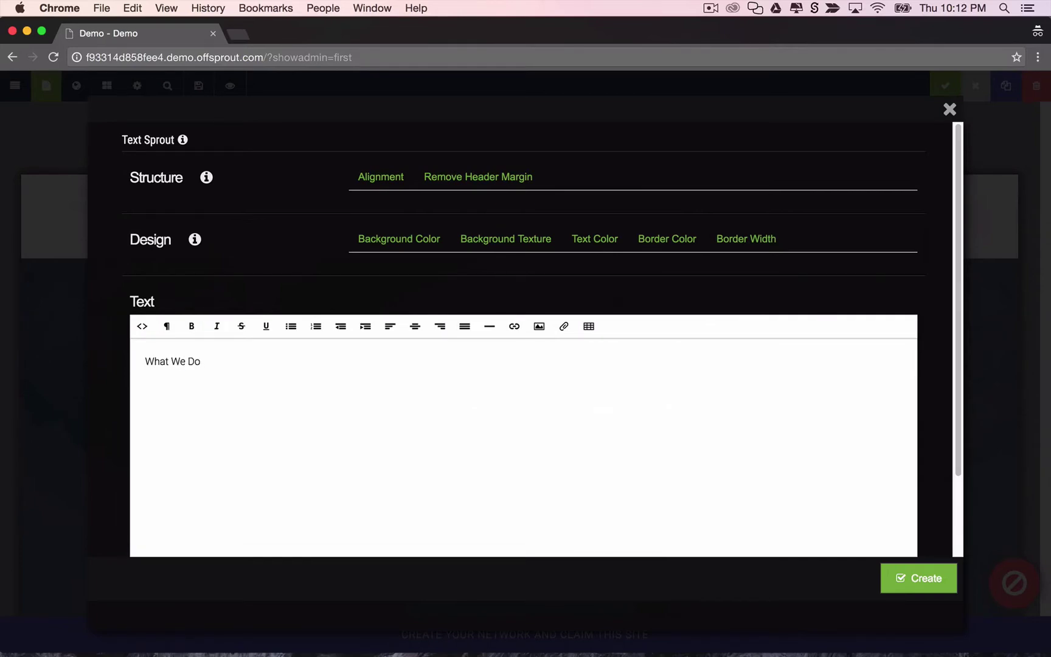
Format 'What We Do' as a centred Header 1 and create the block.
key("super+a")
left_click(171, 330)
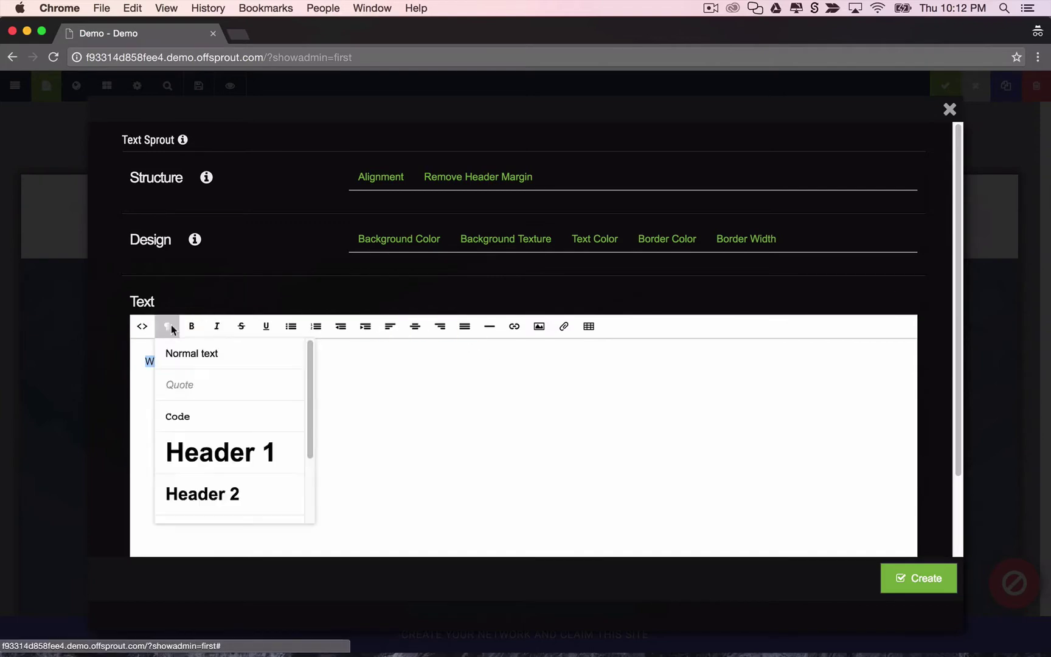
left_click(200, 438)
left_click(415, 326)
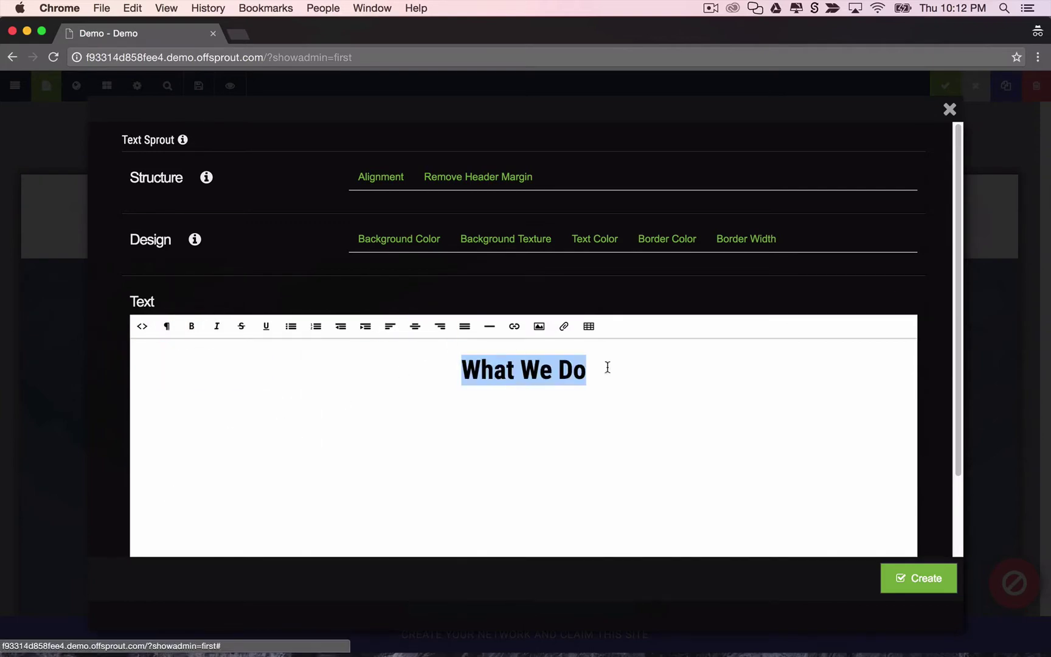
left_click(916, 577)
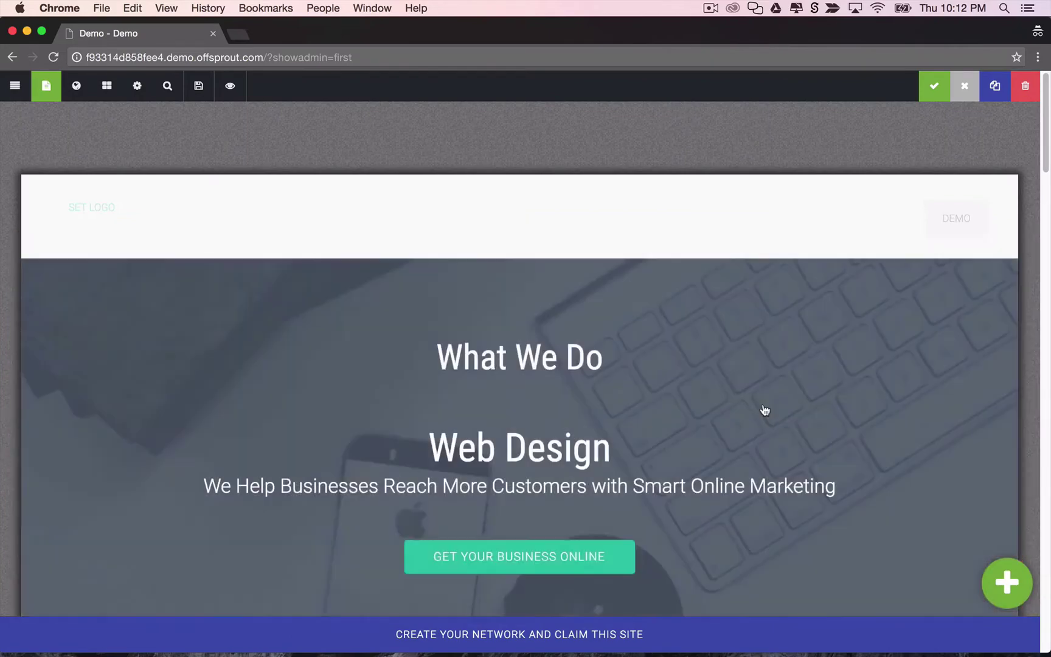
Delete the 'What We Do' text block and confirm the deletion.
scroll(601, 405, "down", 5)
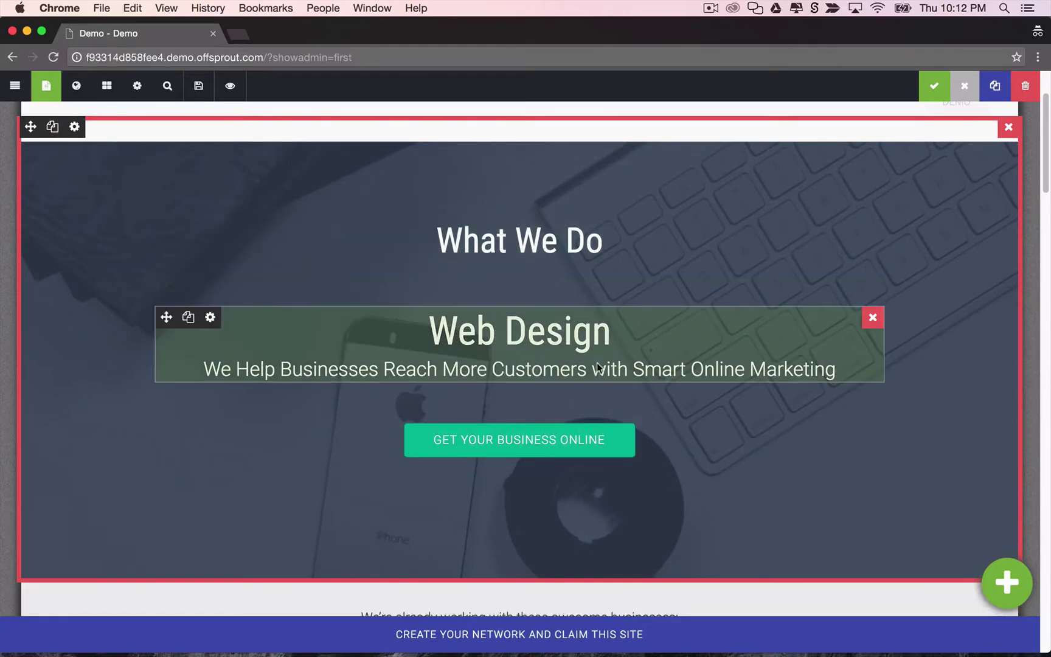
scroll(594, 357, "down", 6)
scroll(575, 350, "up", 6)
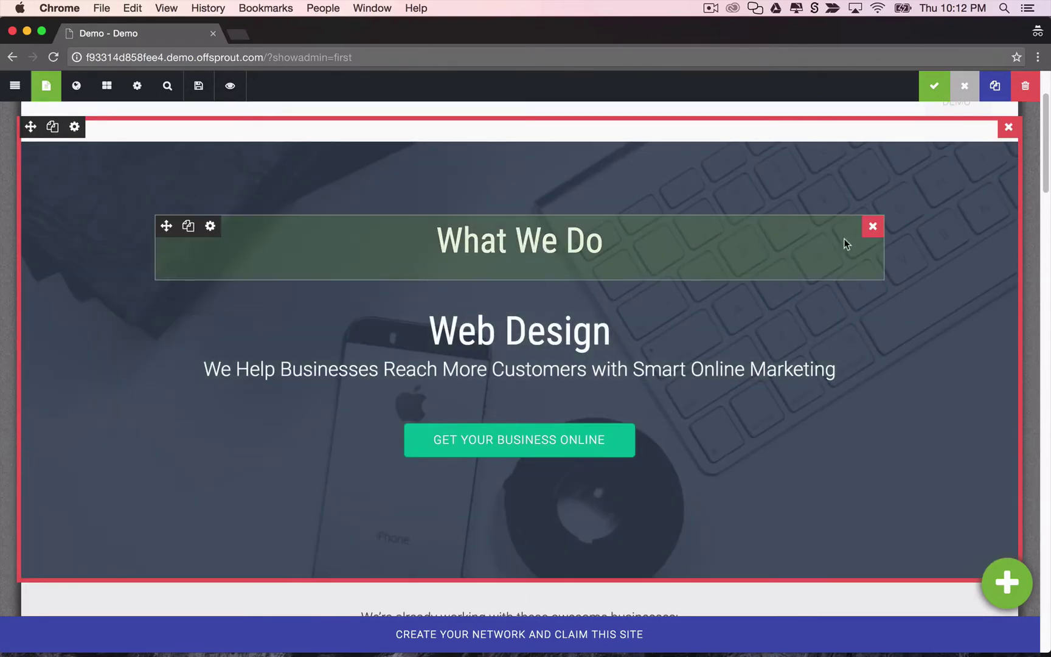
left_click(873, 228)
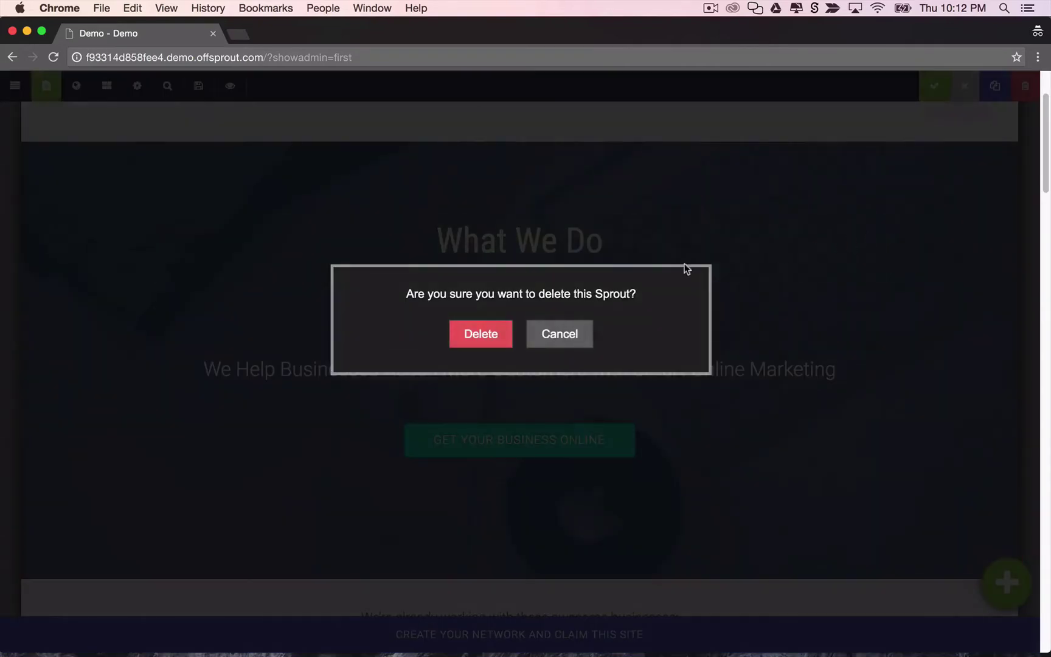
left_click(487, 336)
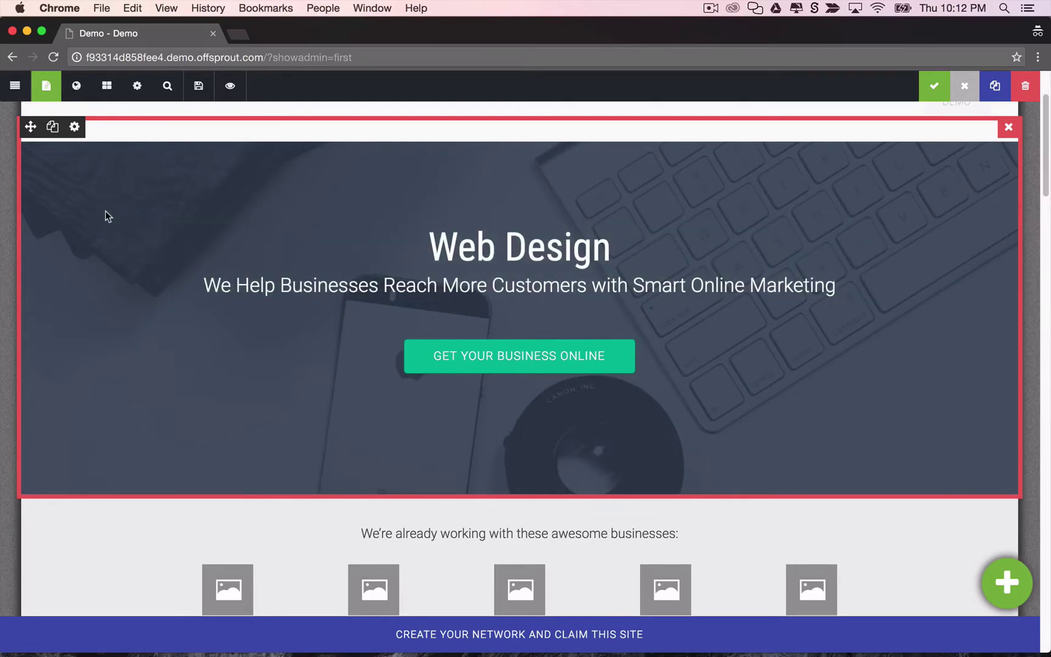
scroll(105, 211, "up", 1)
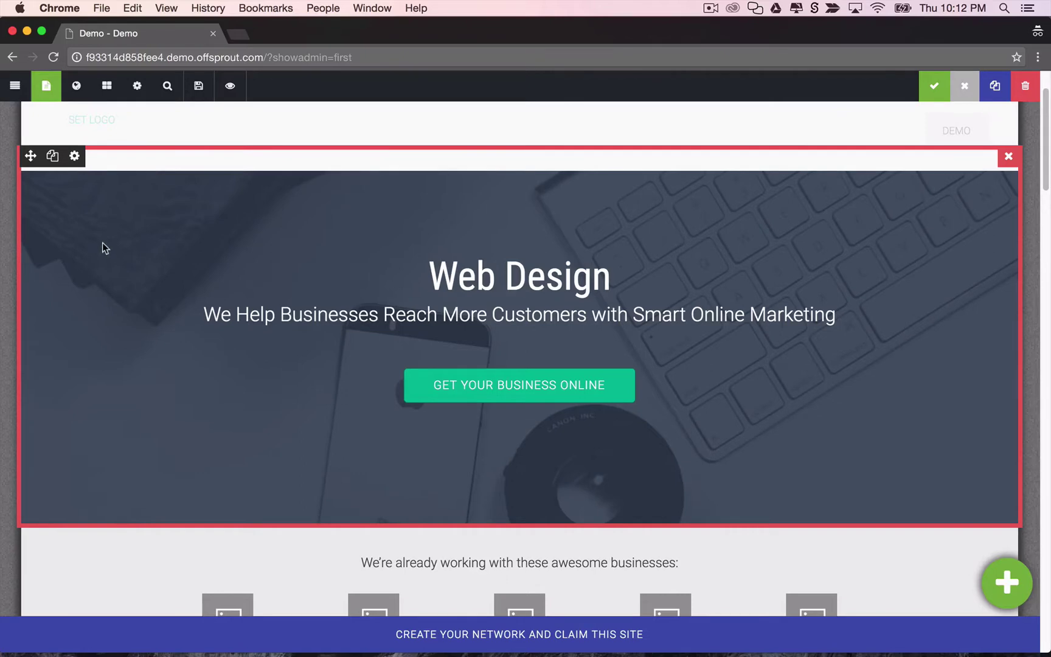
Open the hero container's settings and reveal the Background Screen option.
left_click(135, 221)
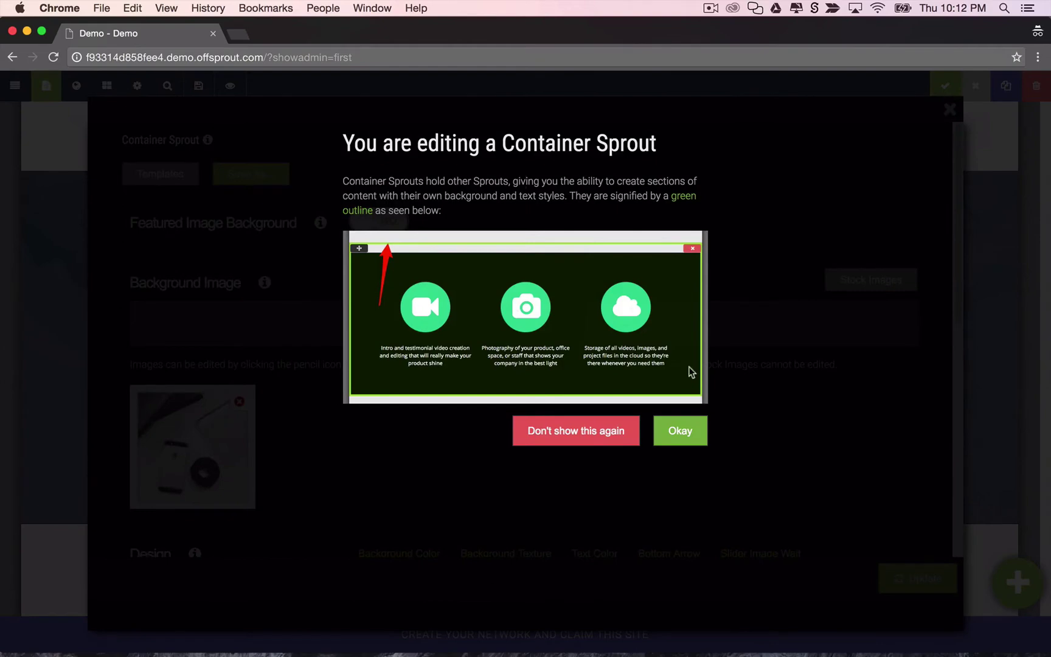
left_click(679, 430)
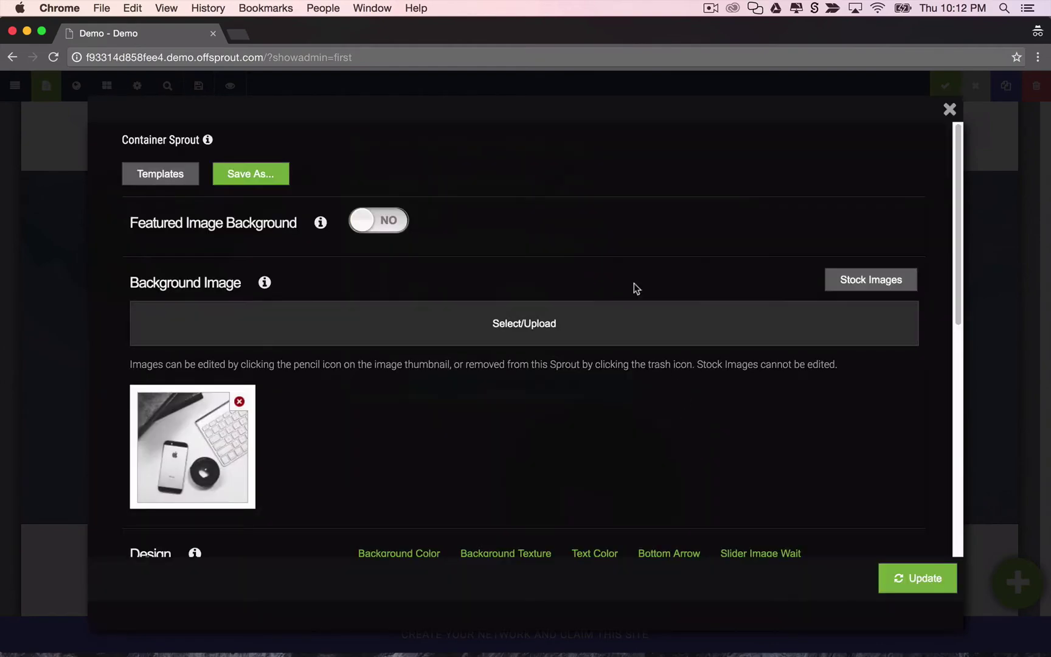
scroll(350, 346, "down", 1)
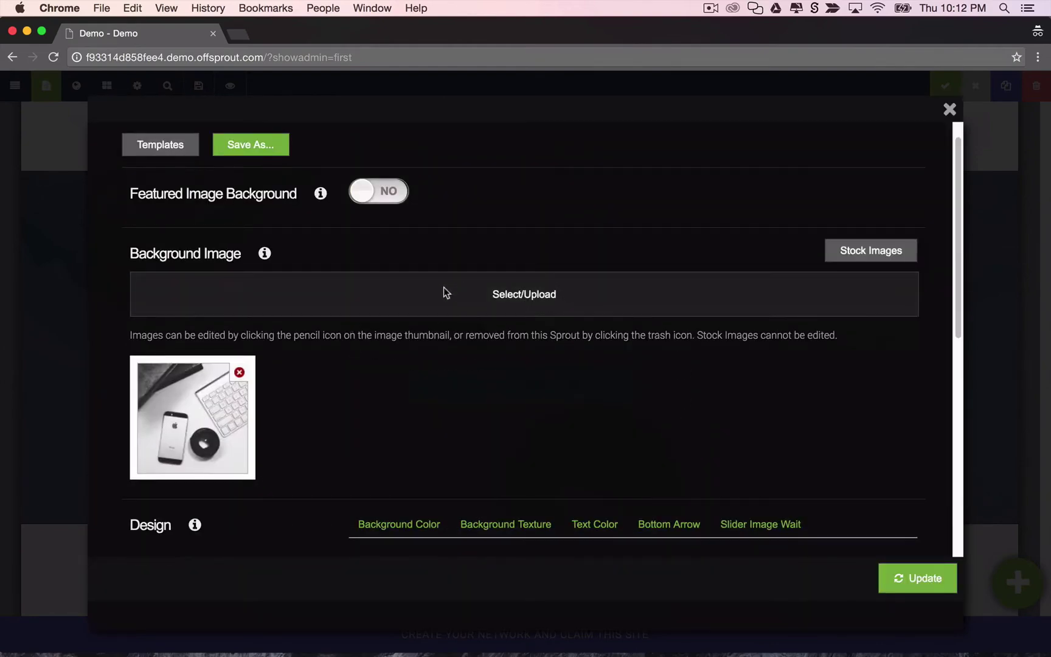
scroll(273, 372, "down", 7)
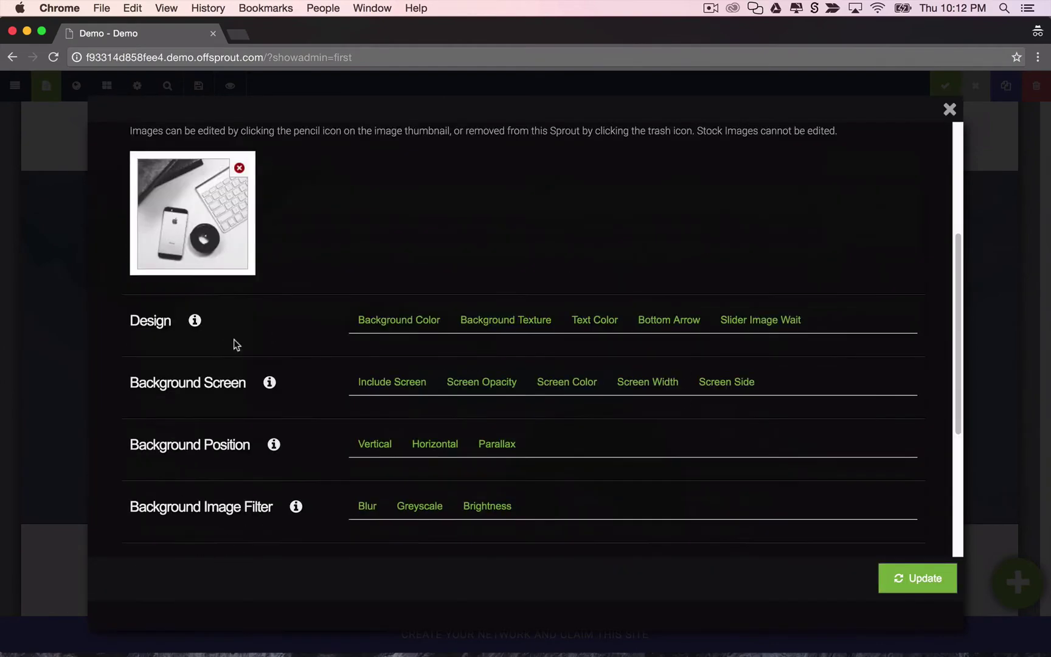
scroll(292, 348, "down", 2)
left_click(389, 326)
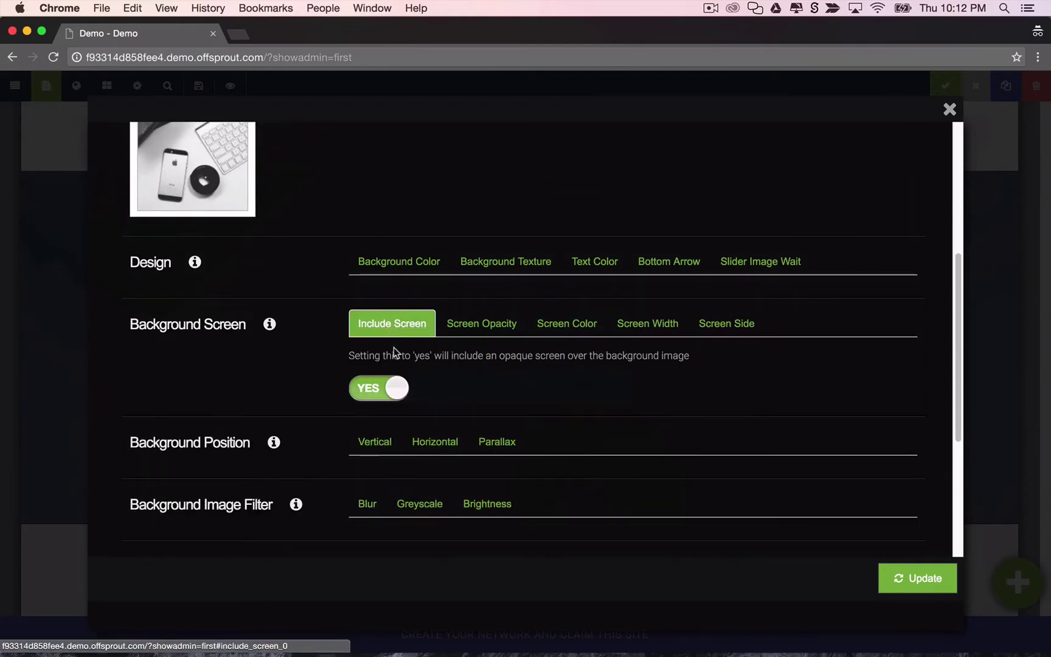
Browse the background image filter settings: greyscale, blur and brightness.
scroll(426, 331, "down", 1)
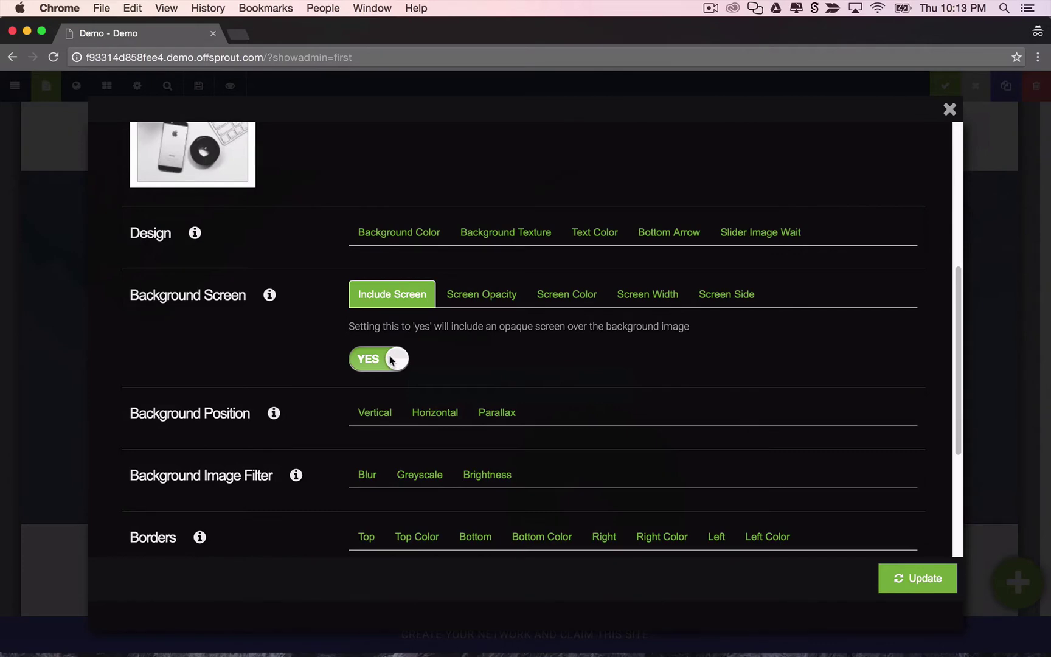
scroll(384, 359, "down", 4)
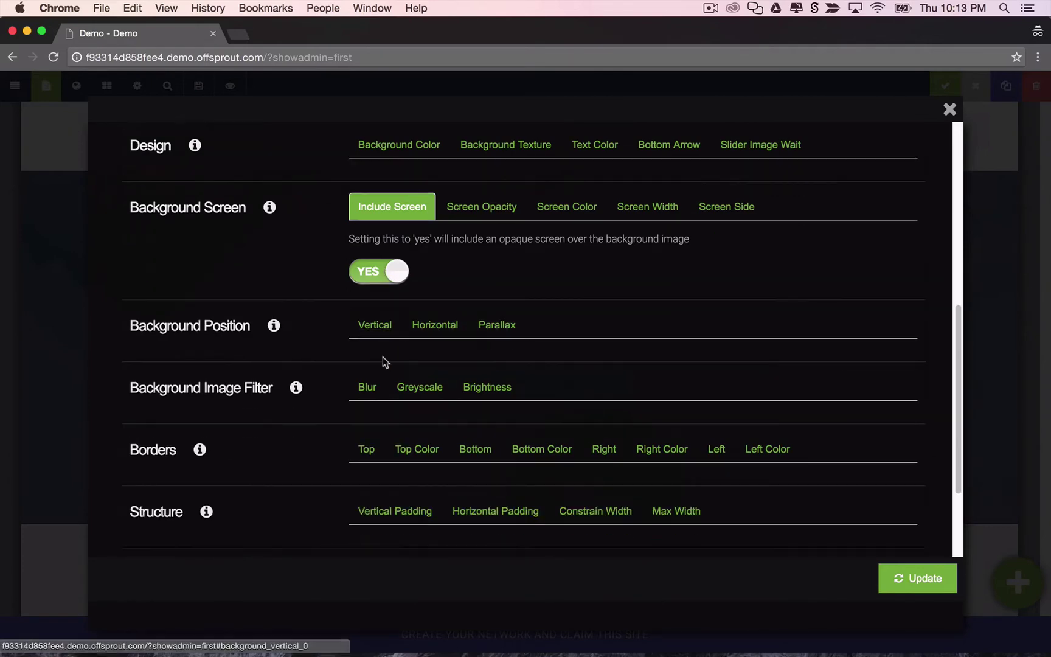
scroll(384, 359, "up", 10)
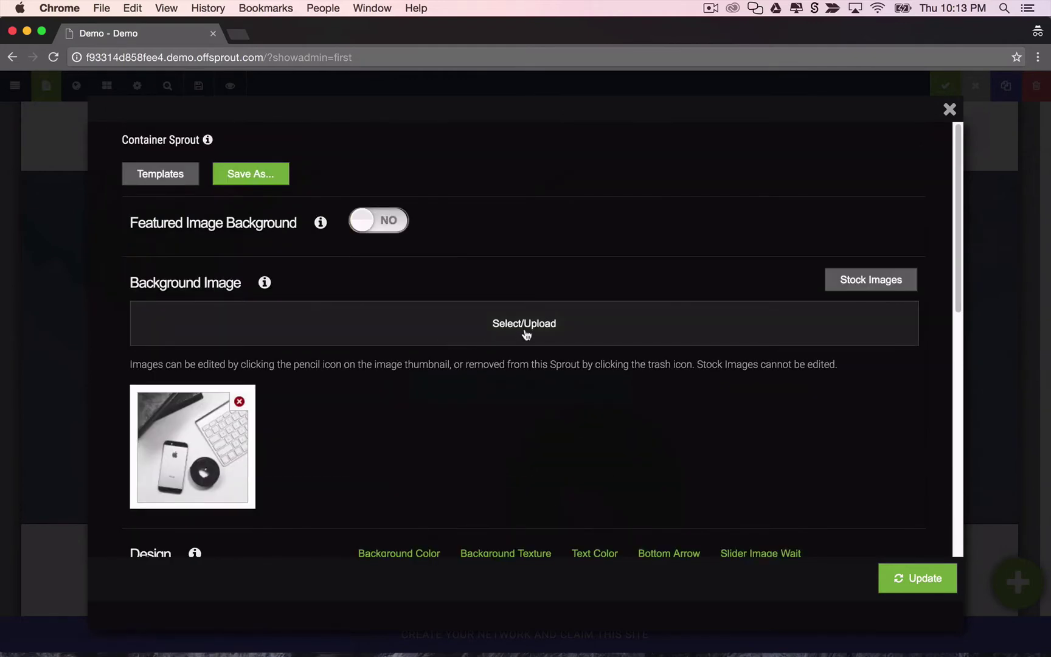
scroll(523, 333, "down", 7)
scroll(445, 331, "down", 4)
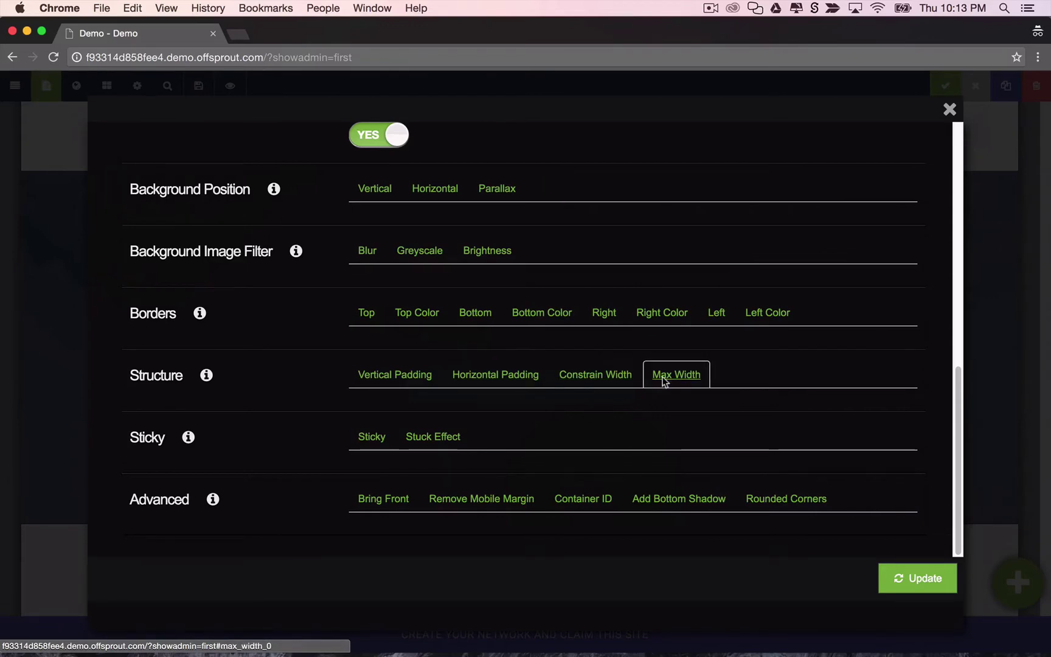
scroll(422, 354, "up", 3)
left_click(426, 399)
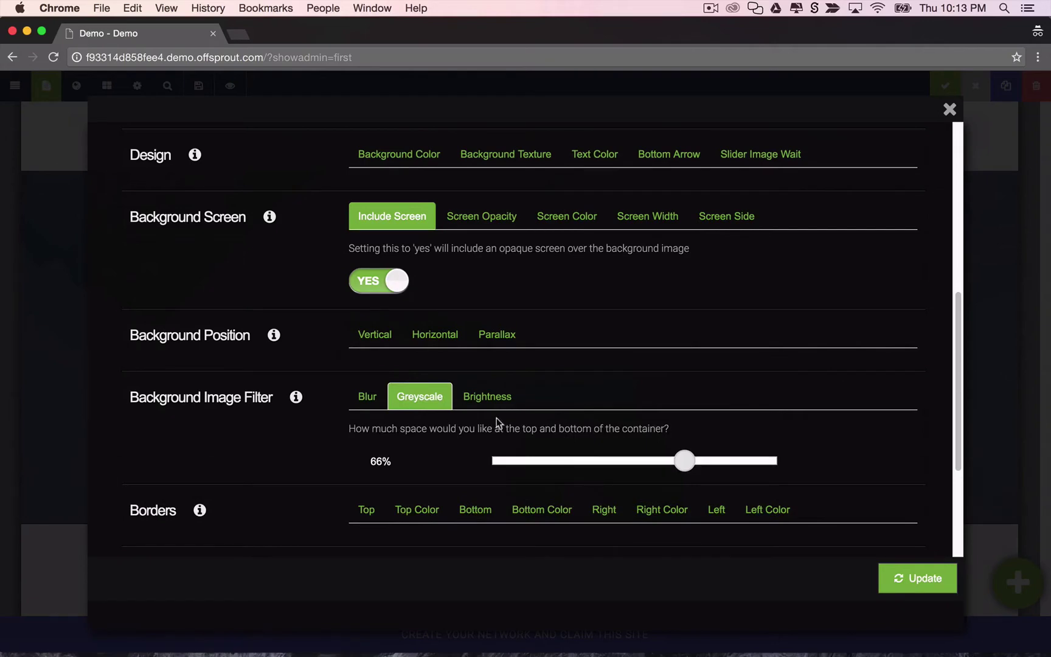
left_click(364, 399)
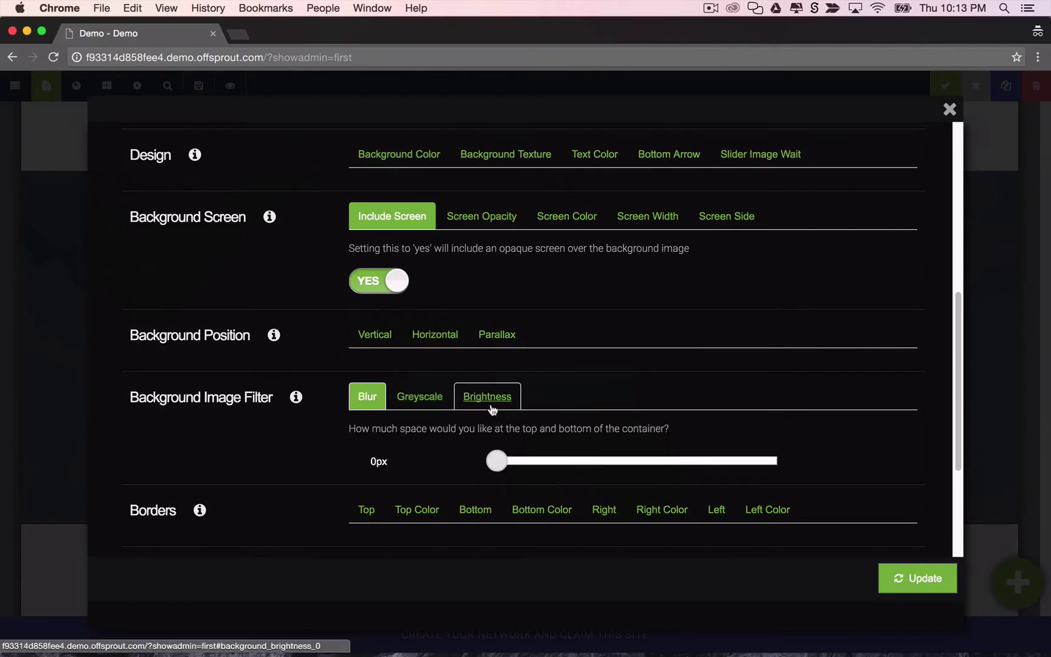
left_click(493, 405)
scroll(483, 392, "up", 10)
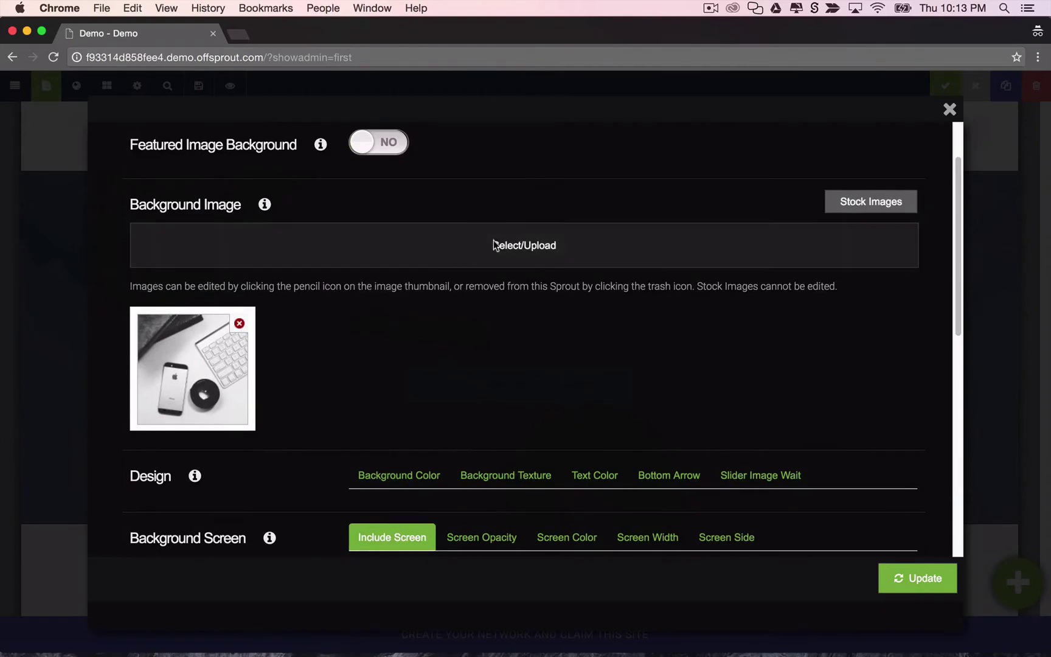
Add the sunset-clouds and person-in-bed stock photos, removing the old phone-and-keyboard image.
left_click(853, 205)
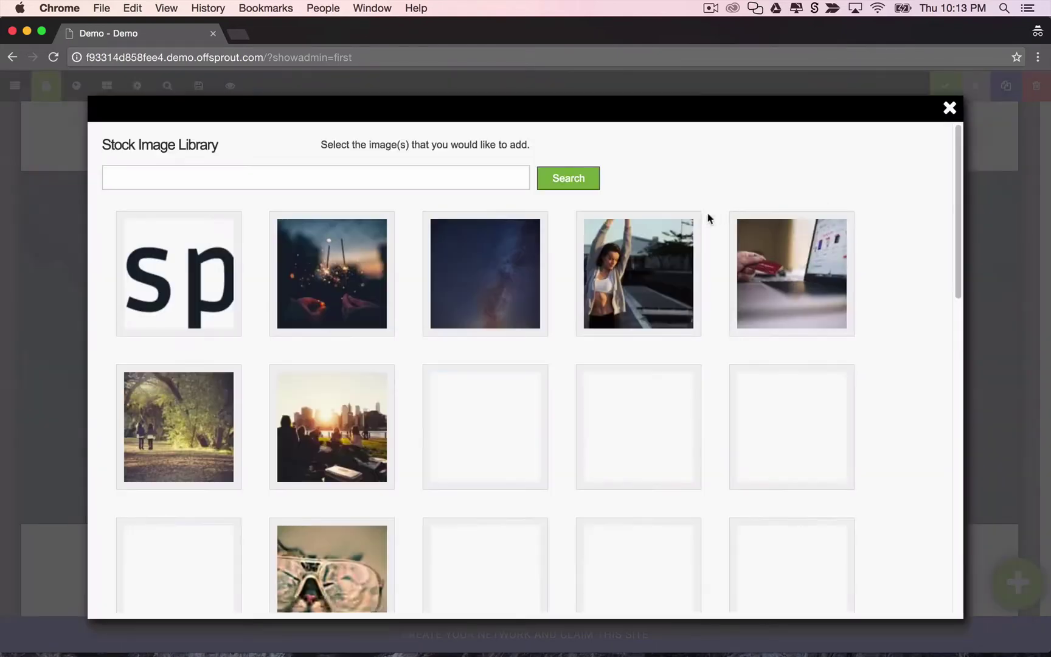
left_click(669, 237)
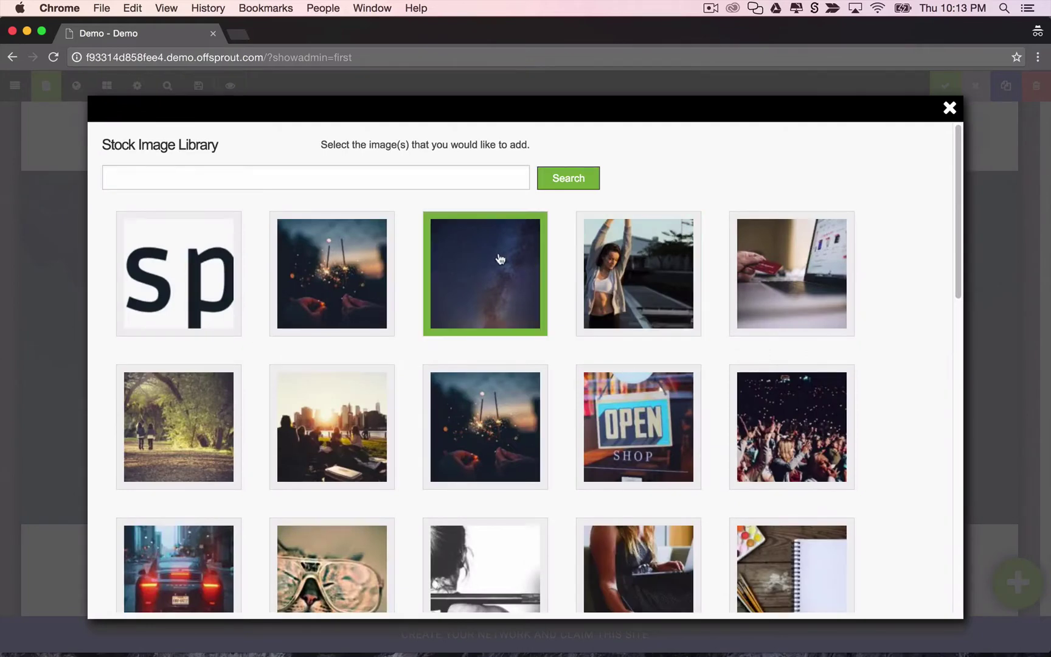
scroll(669, 328, "down", 5)
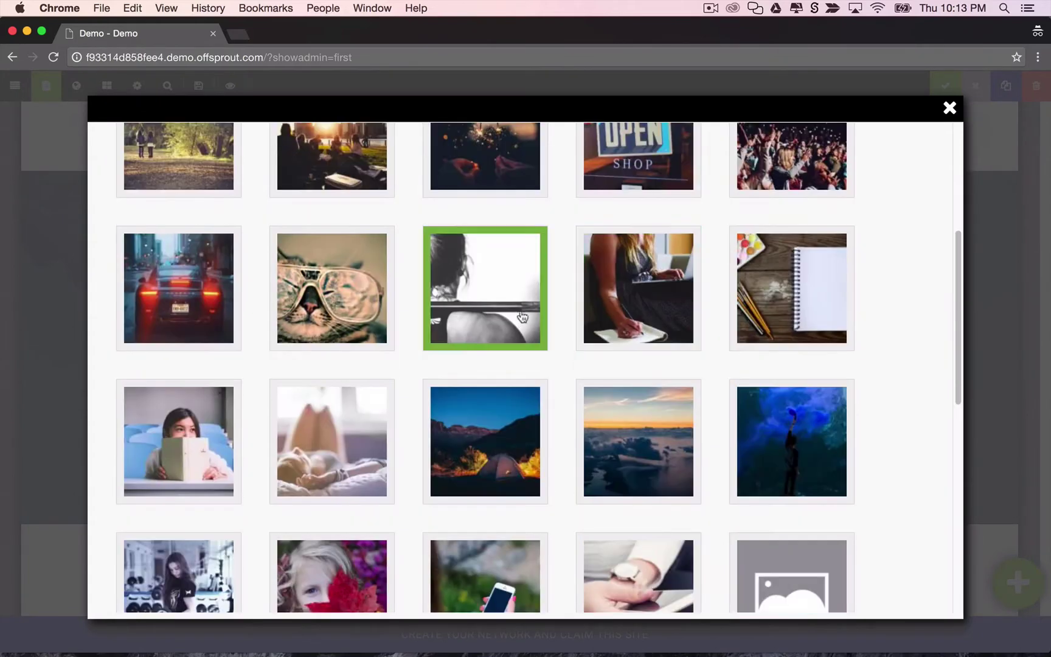
scroll(510, 311, "down", 1)
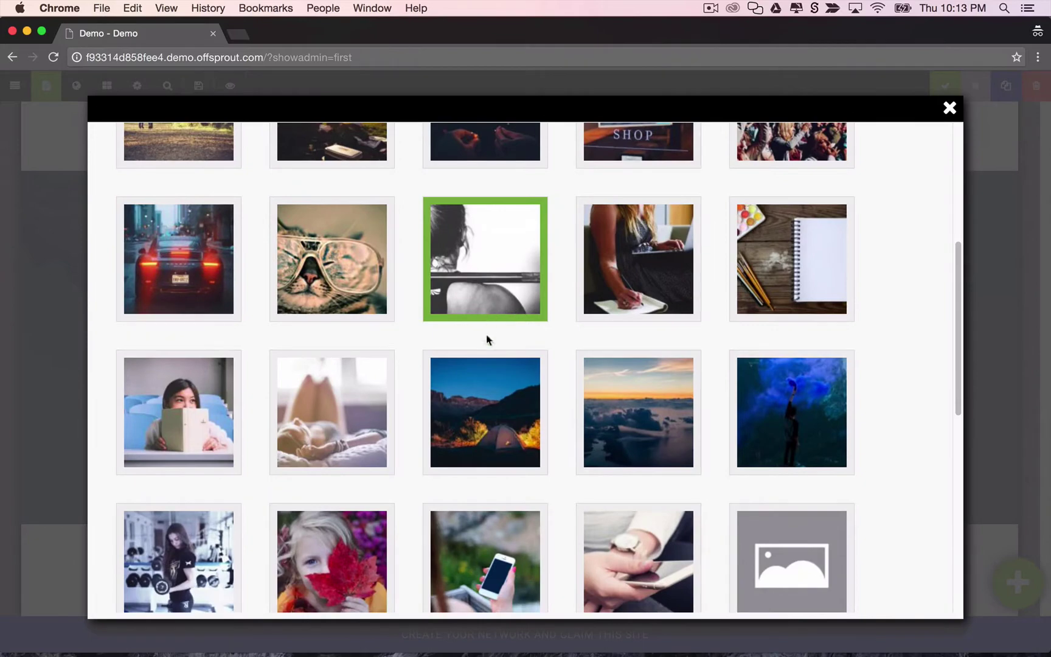
scroll(557, 333, "down", 6)
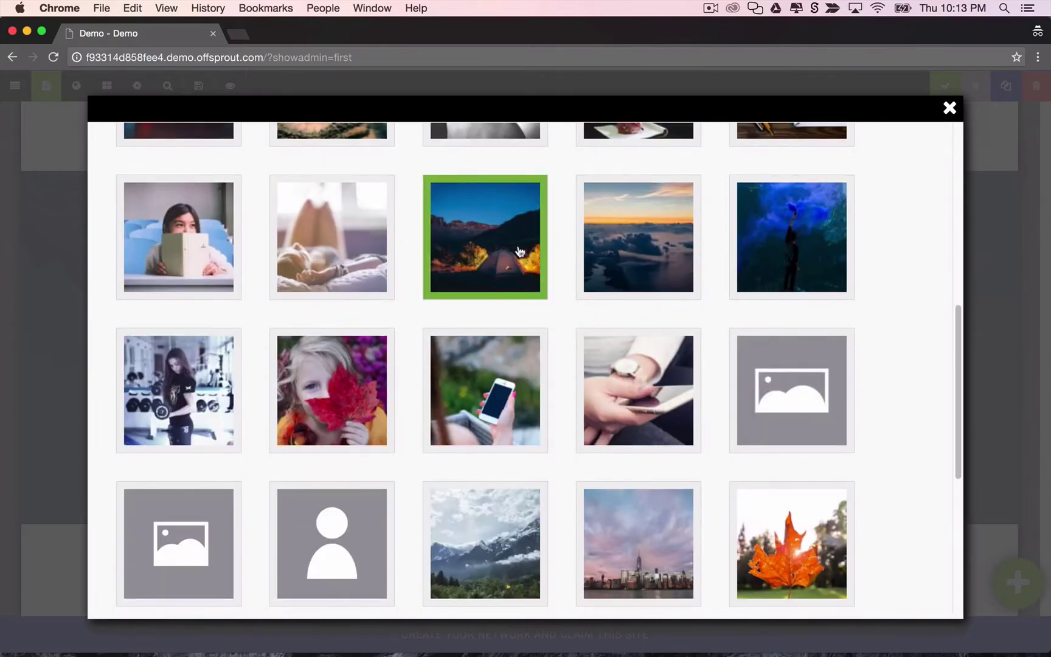
left_click(660, 251)
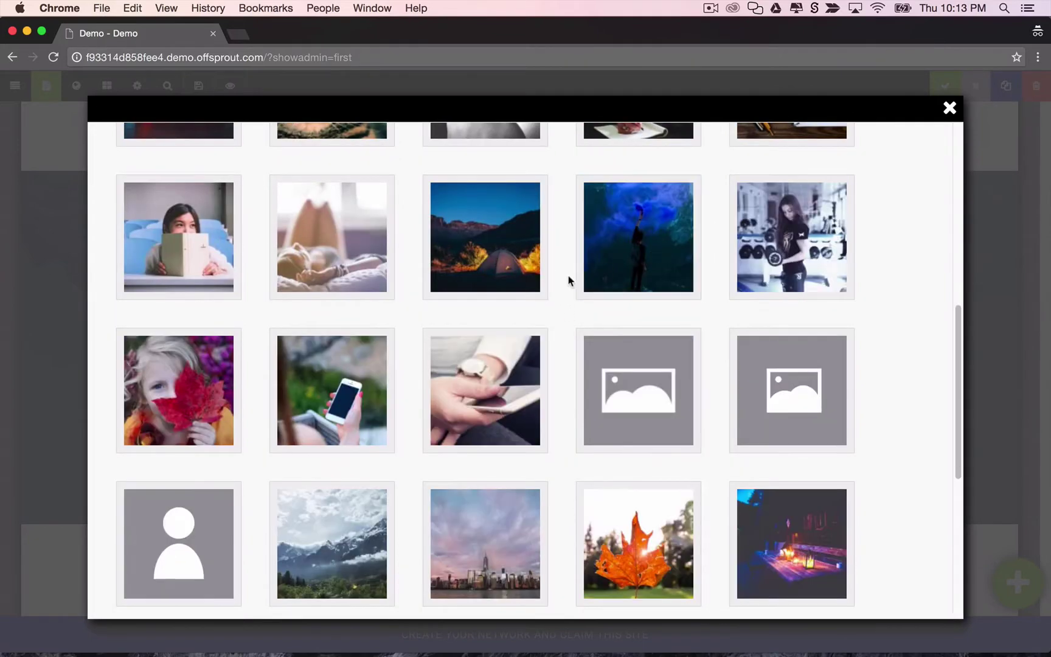
left_click(307, 253)
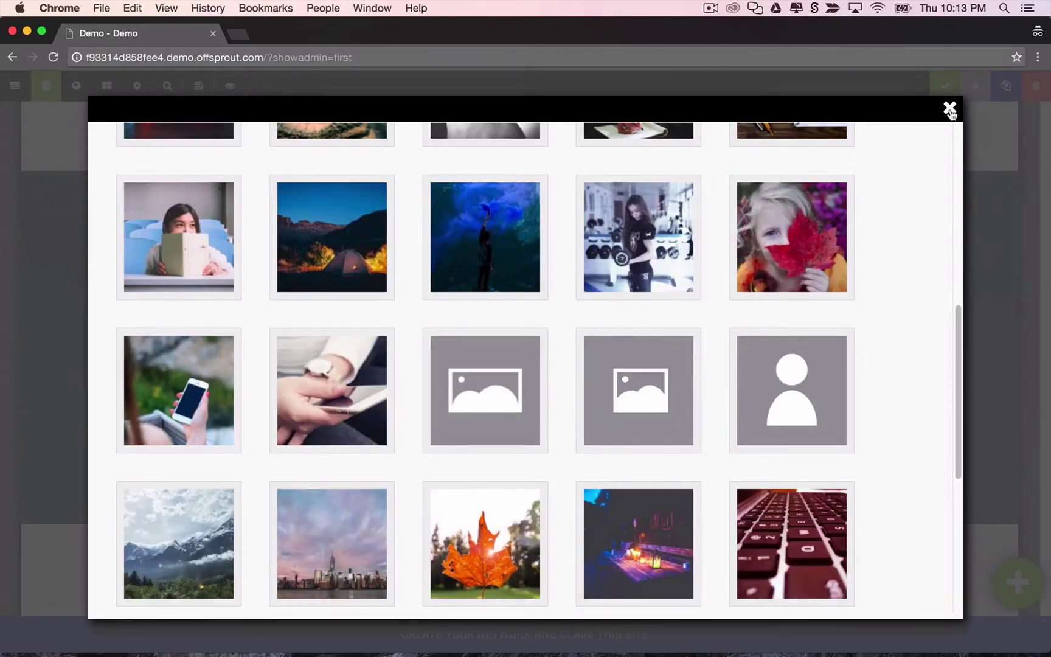
left_click(950, 108)
left_click(239, 323)
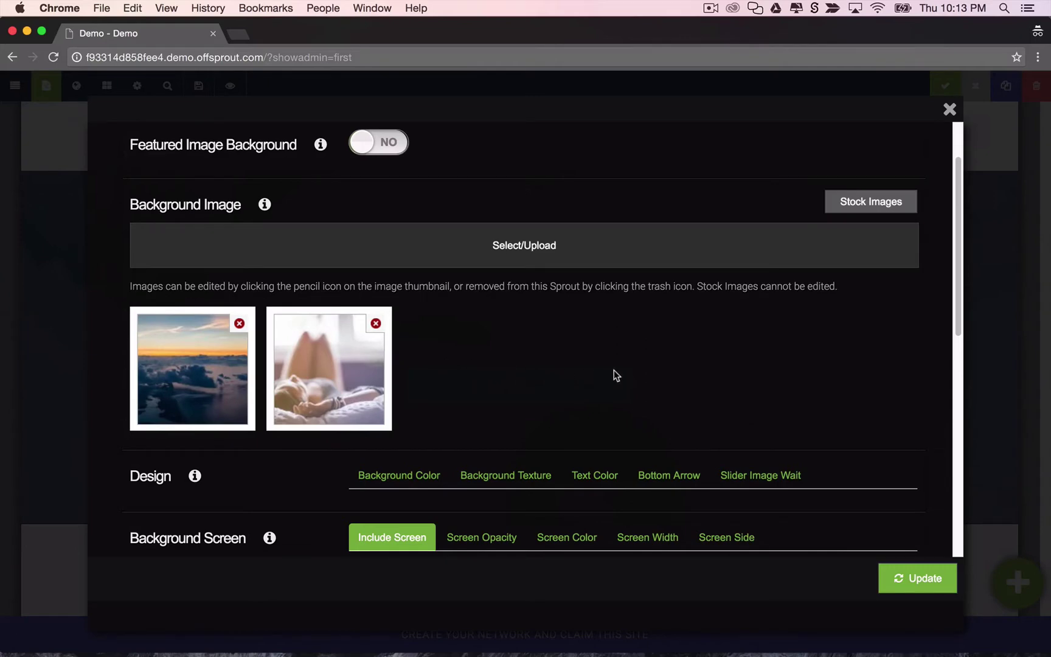
Save the new hero backgrounds, preview them in Live View, then return to editing.
left_click(915, 569)
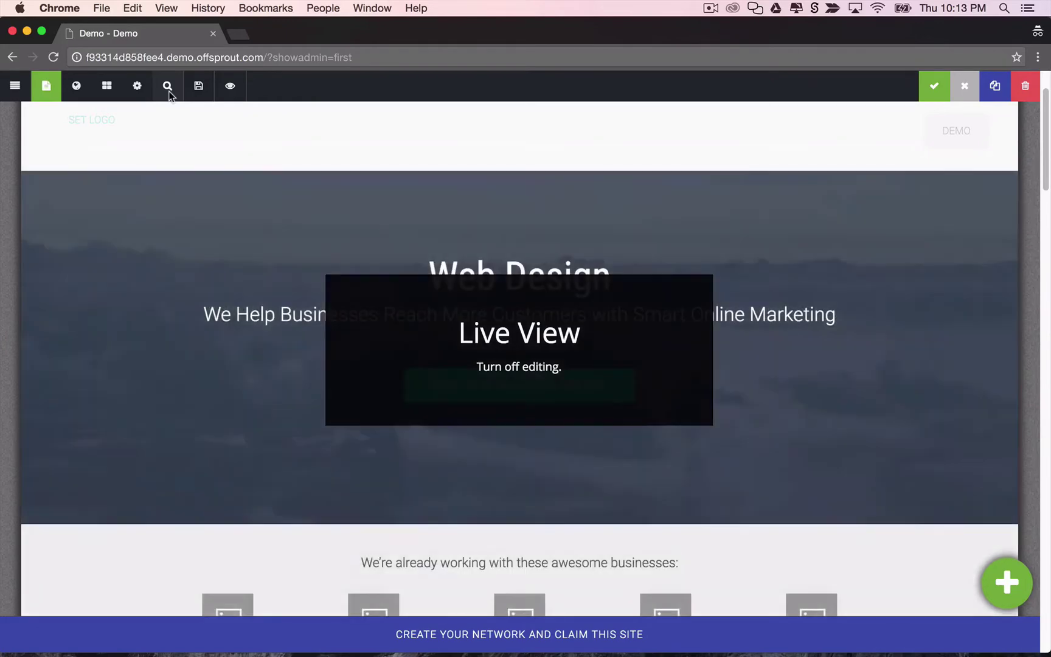
left_click(168, 90)
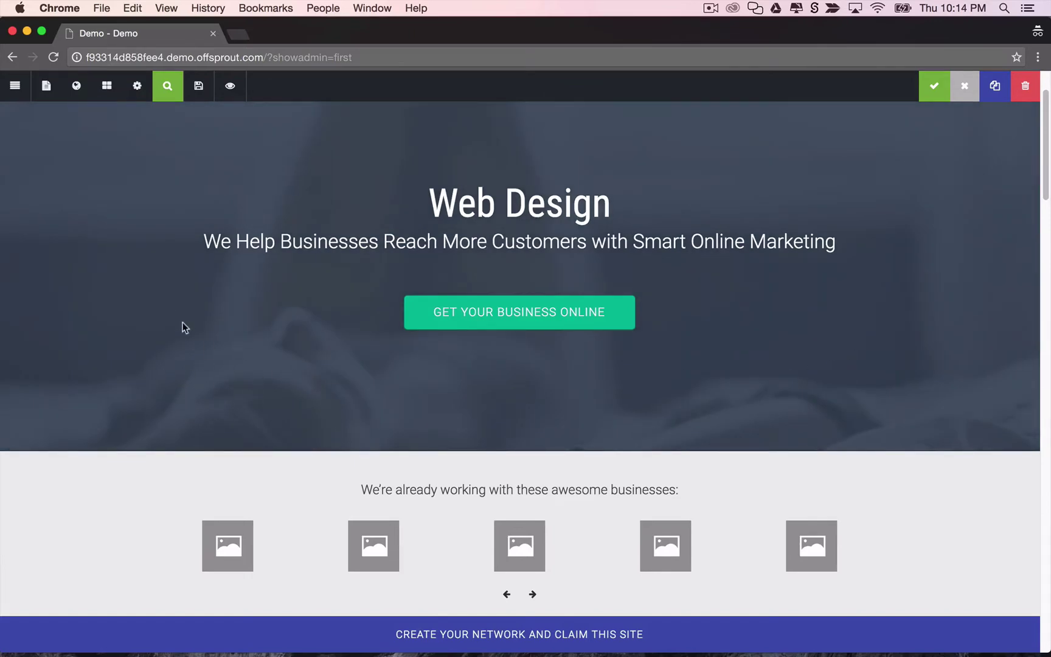
scroll(181, 319, "up", 1)
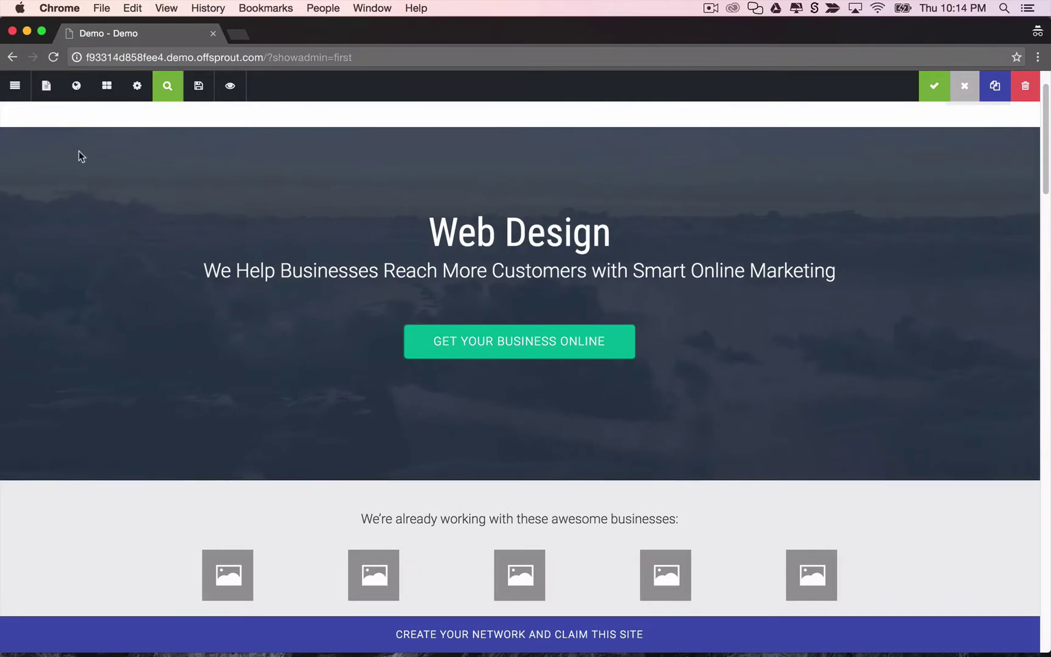
left_click(48, 89)
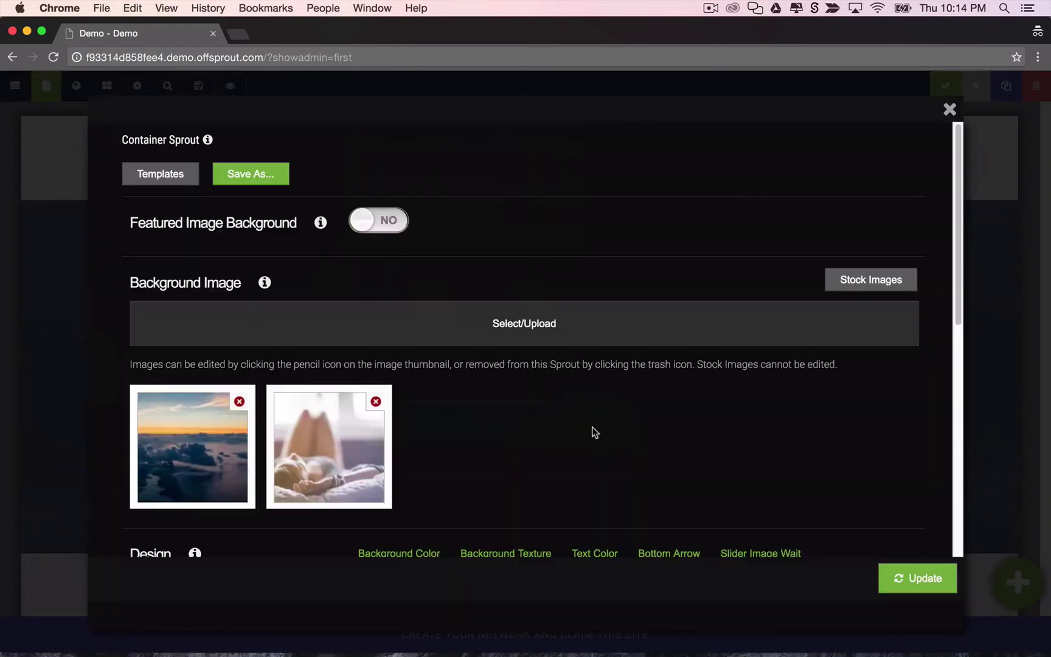
Turn on the hero's background screen, set its opacity to 40%, and apply.
scroll(474, 349, "down", 5)
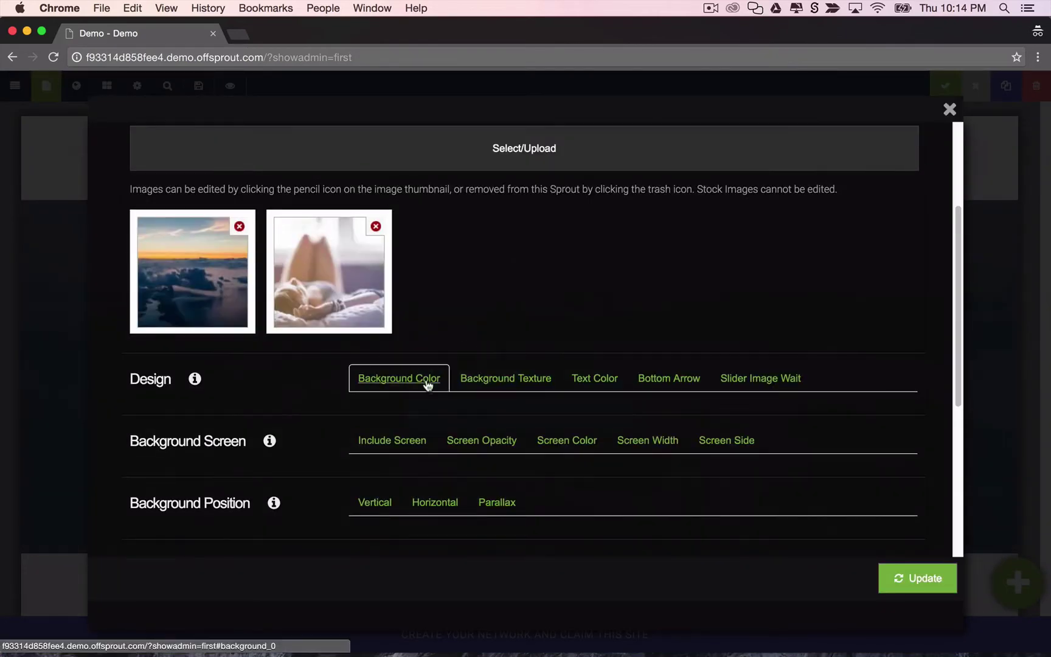
left_click(417, 439)
left_click(496, 434)
scroll(548, 420, "down", 3)
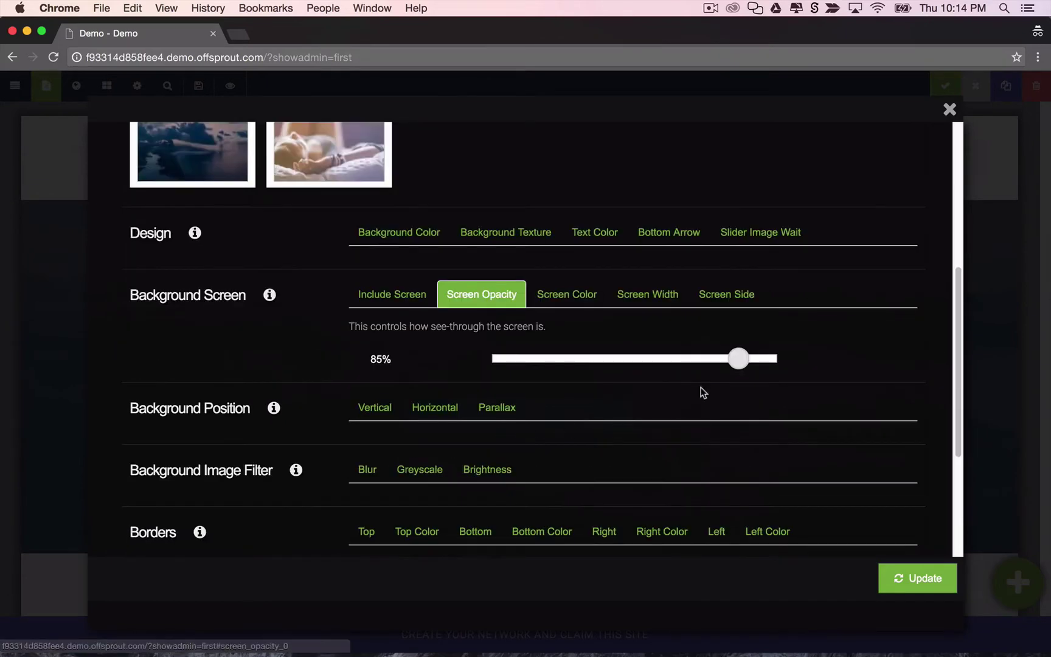
left_click_drag(740, 358, 610, 362)
left_click(931, 581)
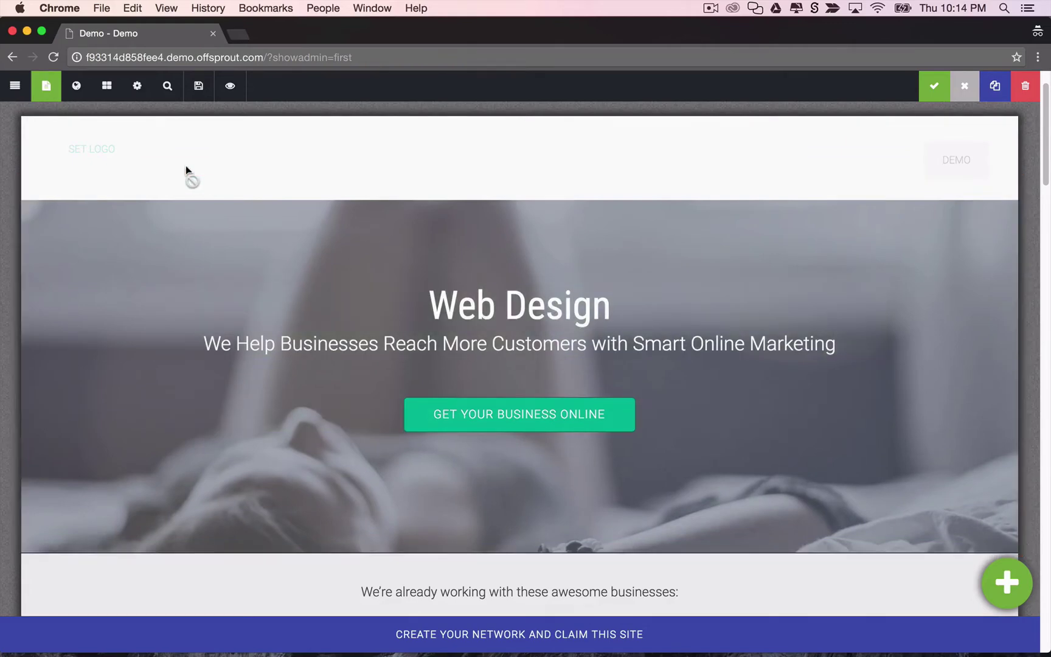
In Site-Wide View, set the header container's Sticky option to YES and update it.
left_click(78, 90)
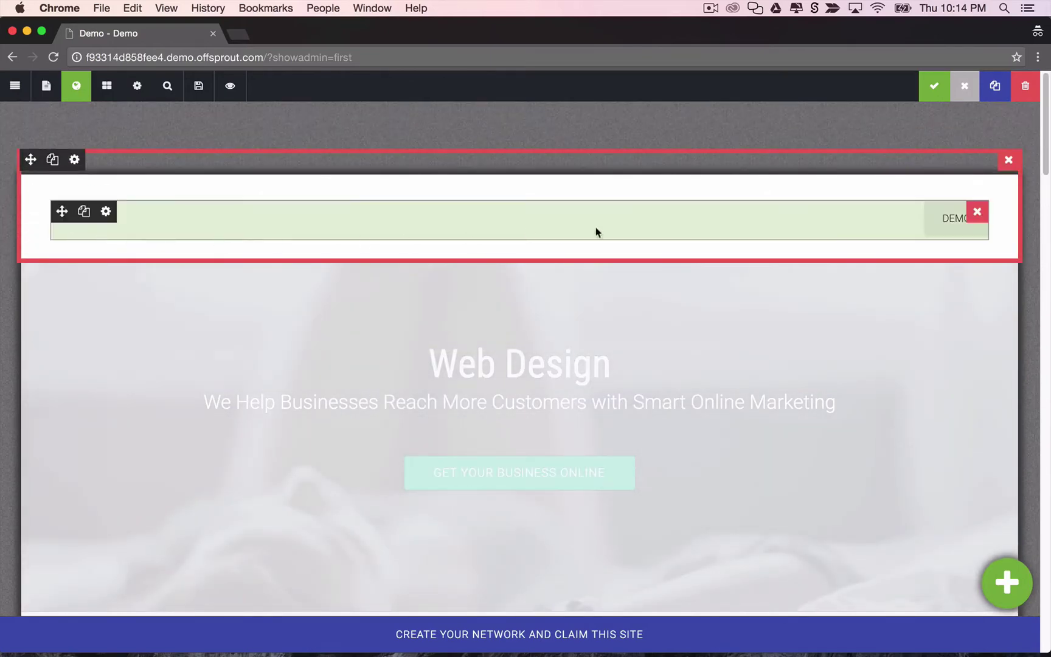
mouse_move(691, 217)
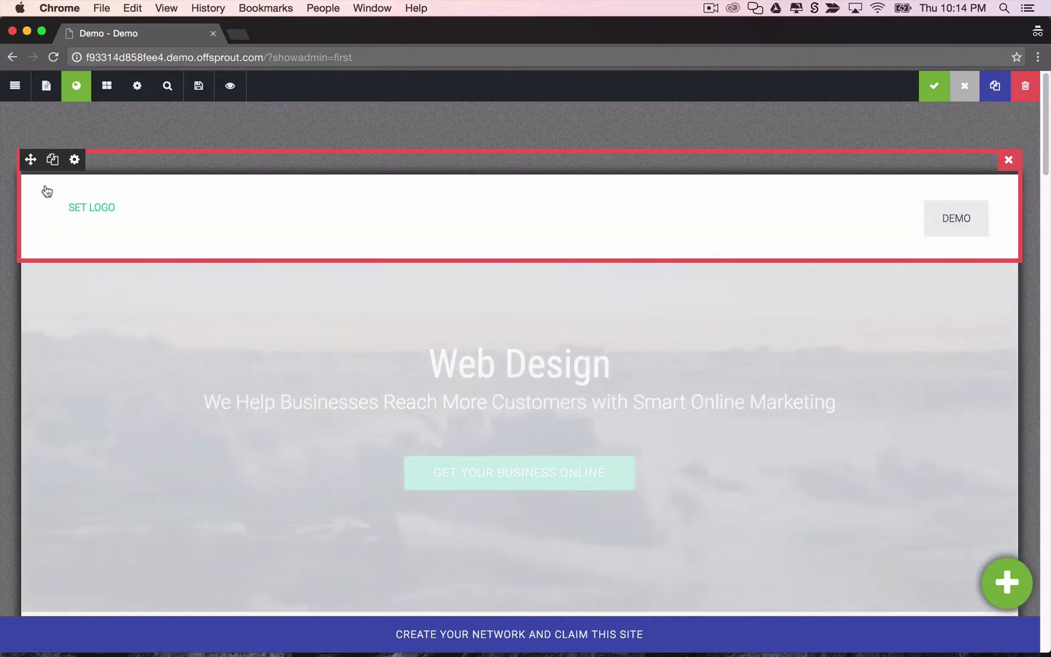
left_click(31, 221)
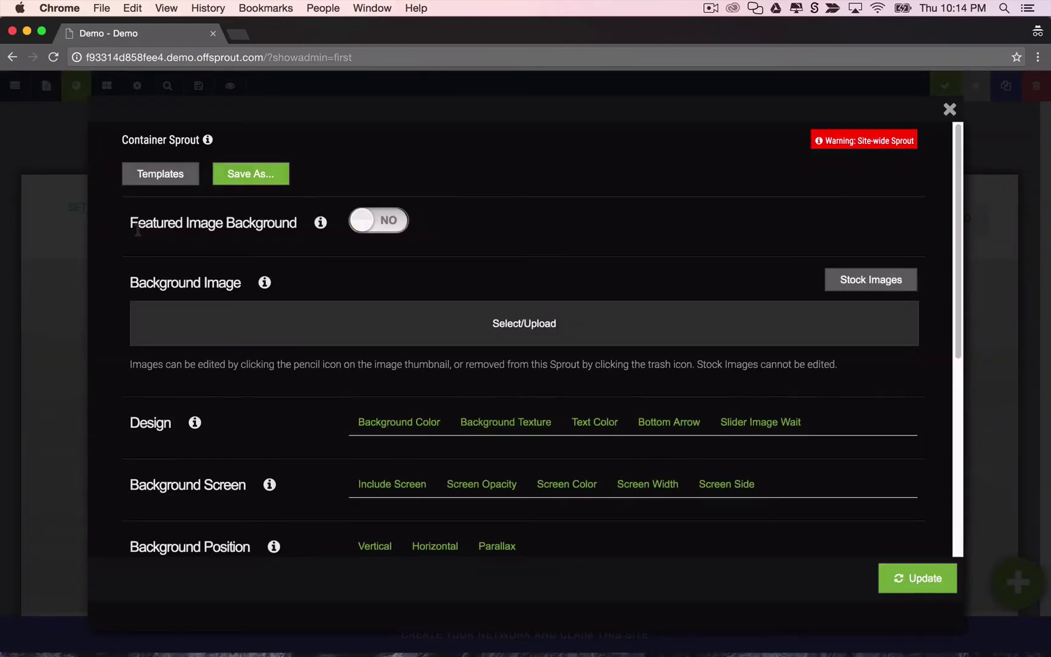
scroll(394, 395, "down", 5)
scroll(396, 387, "down", 1)
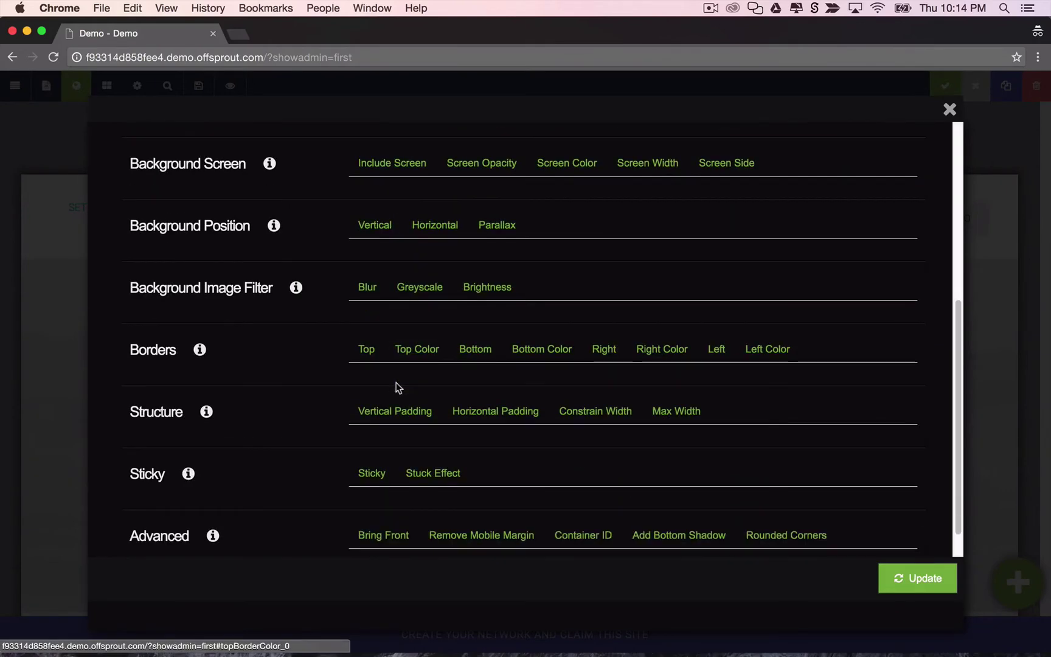
left_click(375, 470)
scroll(392, 456, "down", 3)
left_click(405, 452)
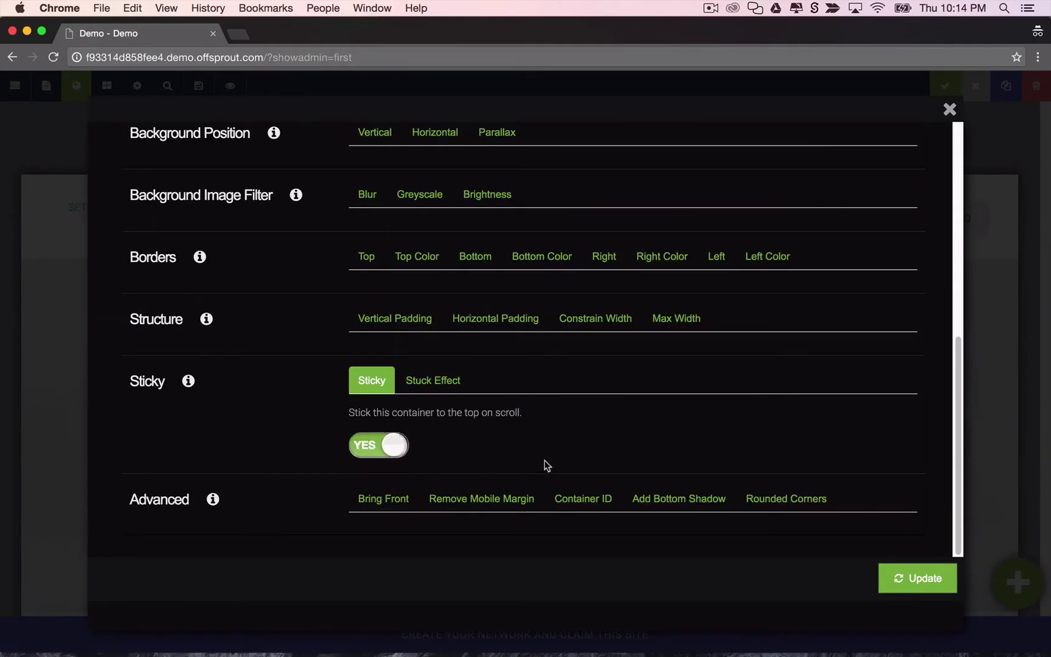
left_click(940, 576)
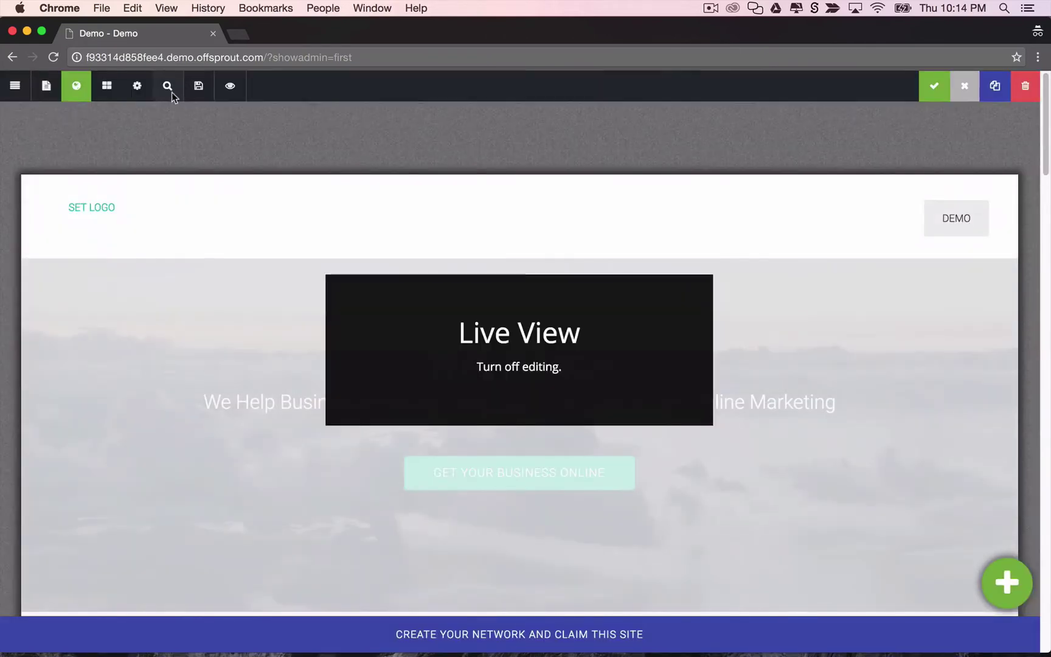
Preview the home page live and scroll up and down to confirm the header stays pinned.
left_click(167, 87)
scroll(309, 208, "down", 5)
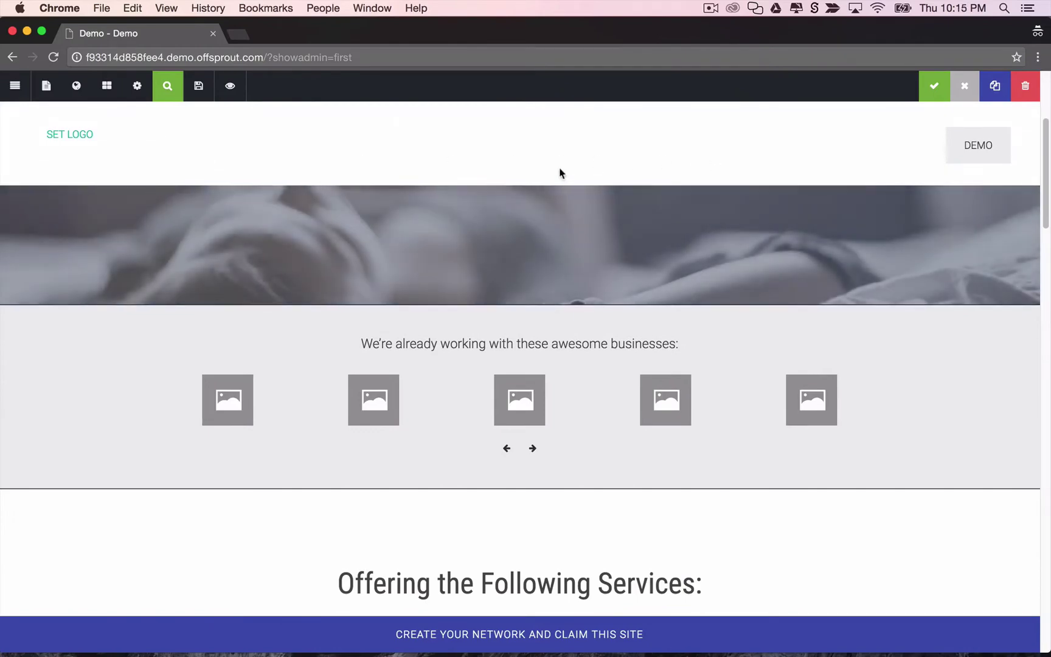
scroll(531, 209, "down", 6)
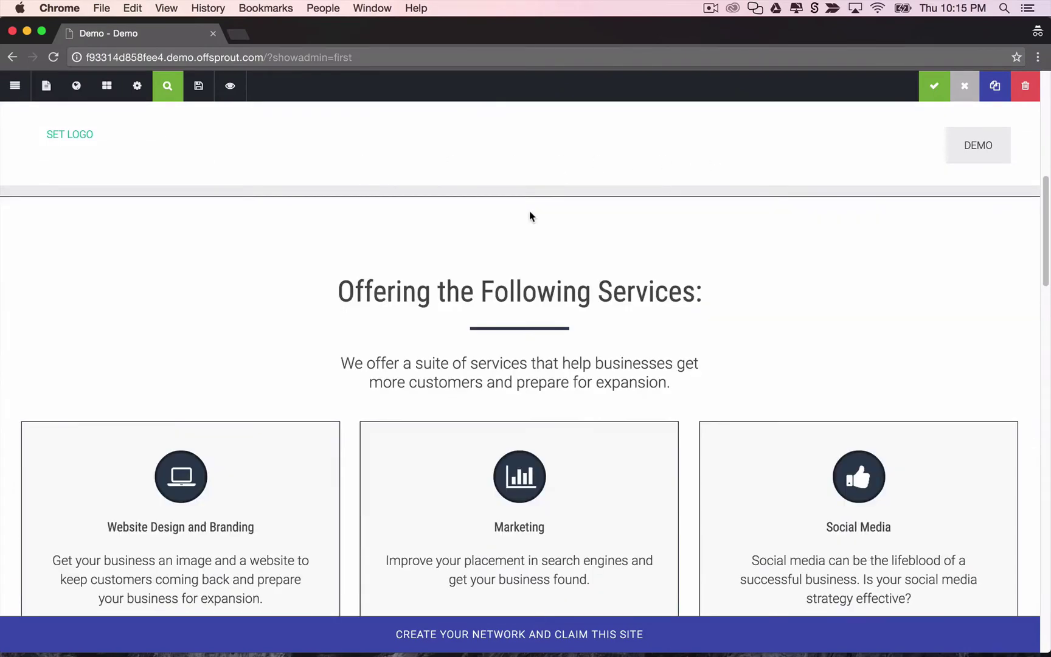
scroll(529, 211, "up", 7)
scroll(529, 211, "up", 4)
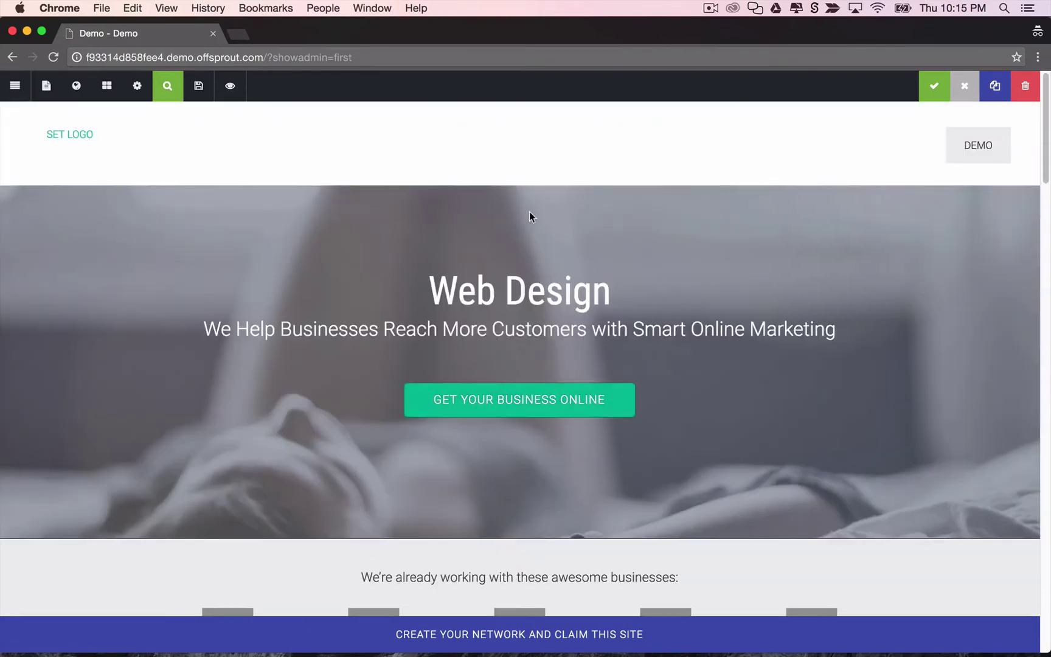
scroll(529, 212, "down", 10)
scroll(529, 212, "up", 8)
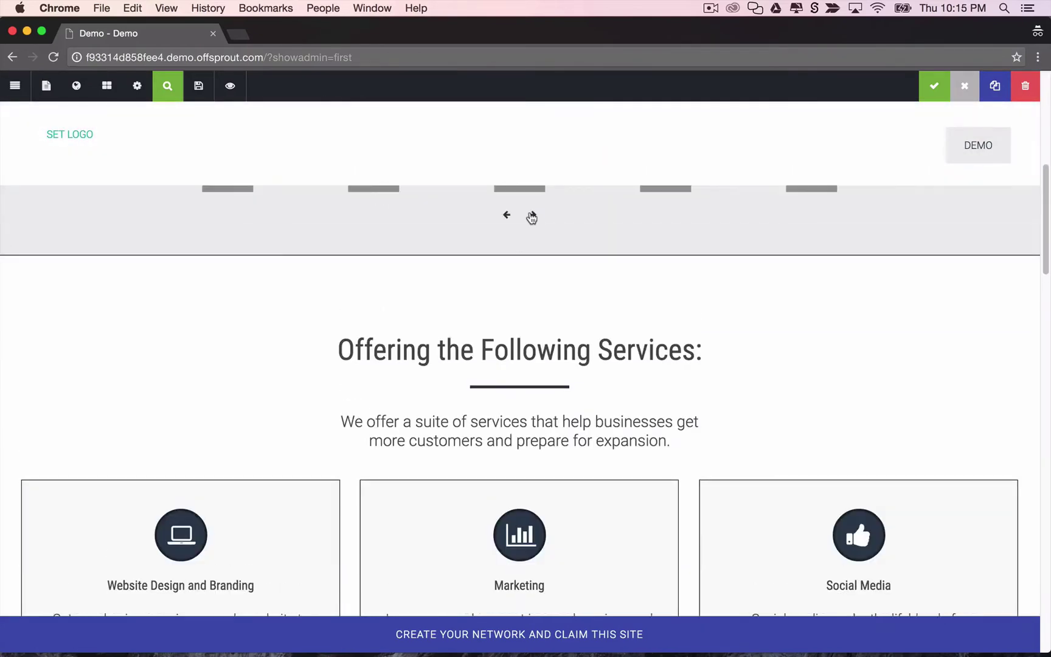
scroll(529, 217, "up", 1)
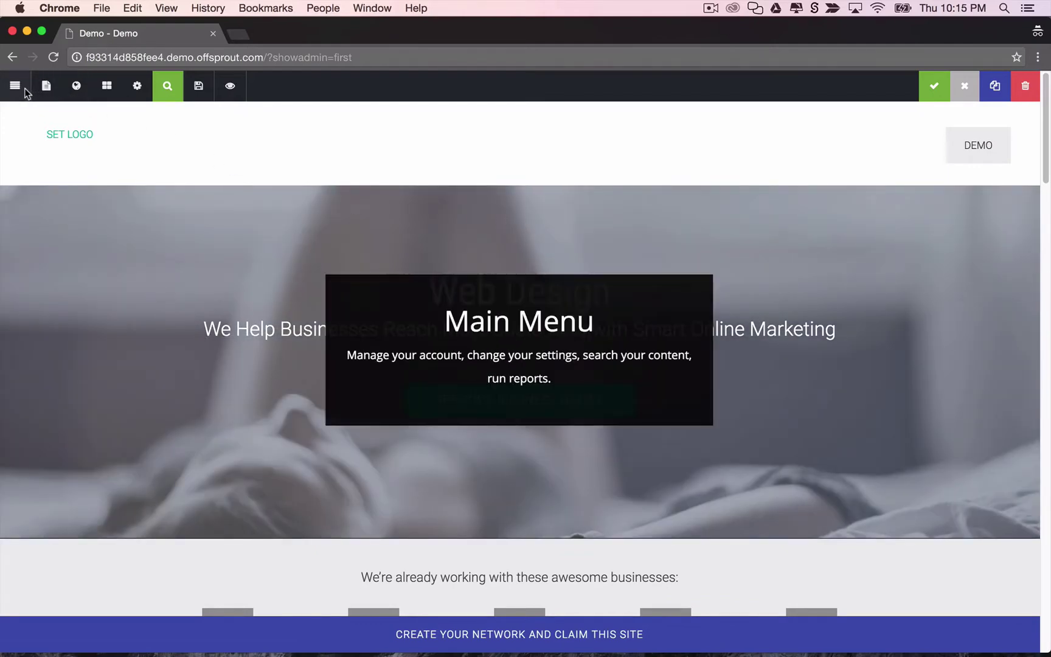
Save the home page changes and create a page titled 'Blog' from the Blog (Modern) template.
left_click(20, 89)
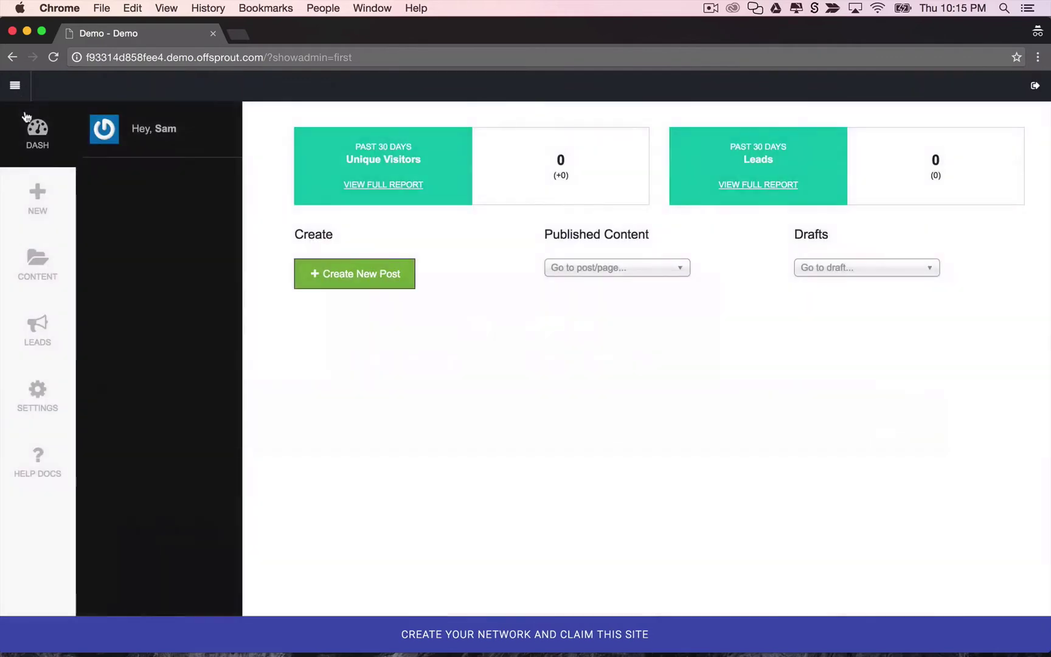
left_click(38, 202)
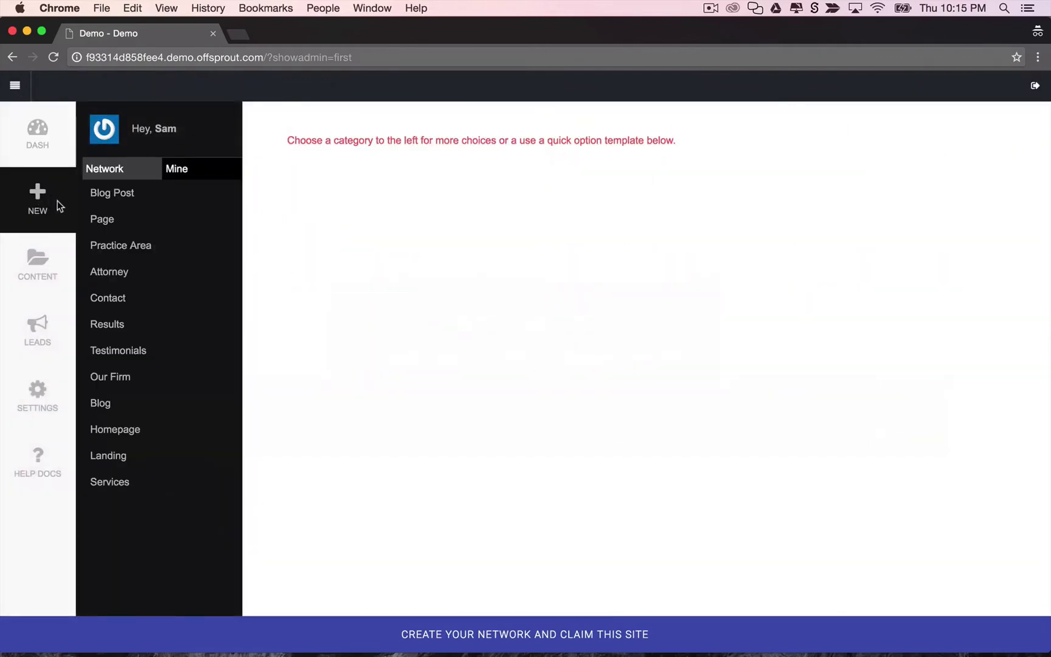
left_click(120, 404)
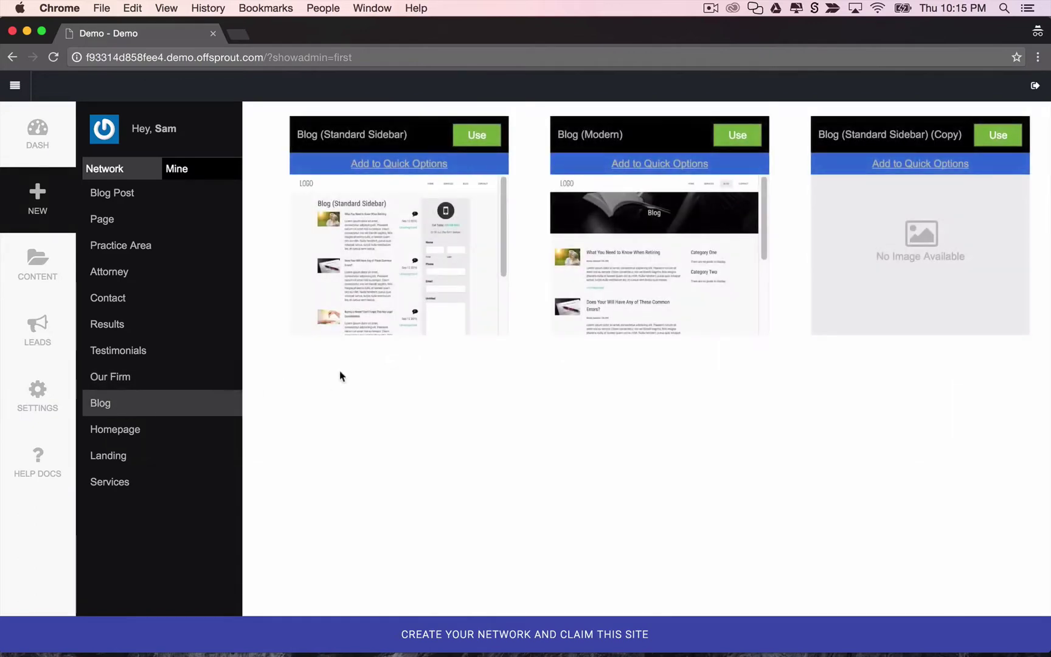
left_click(744, 132)
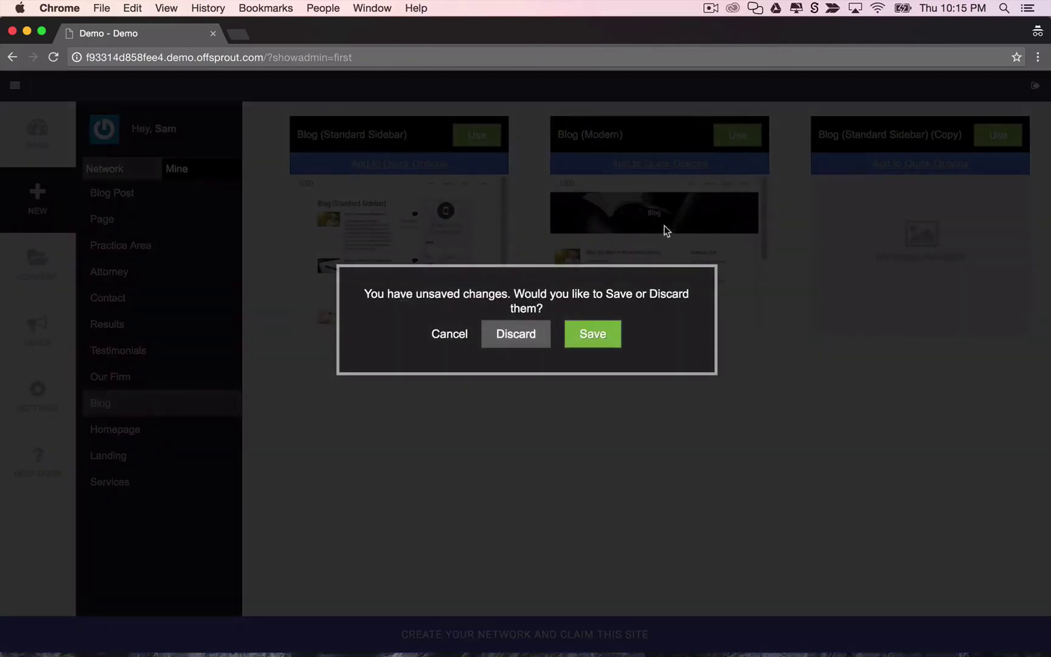
left_click(594, 340)
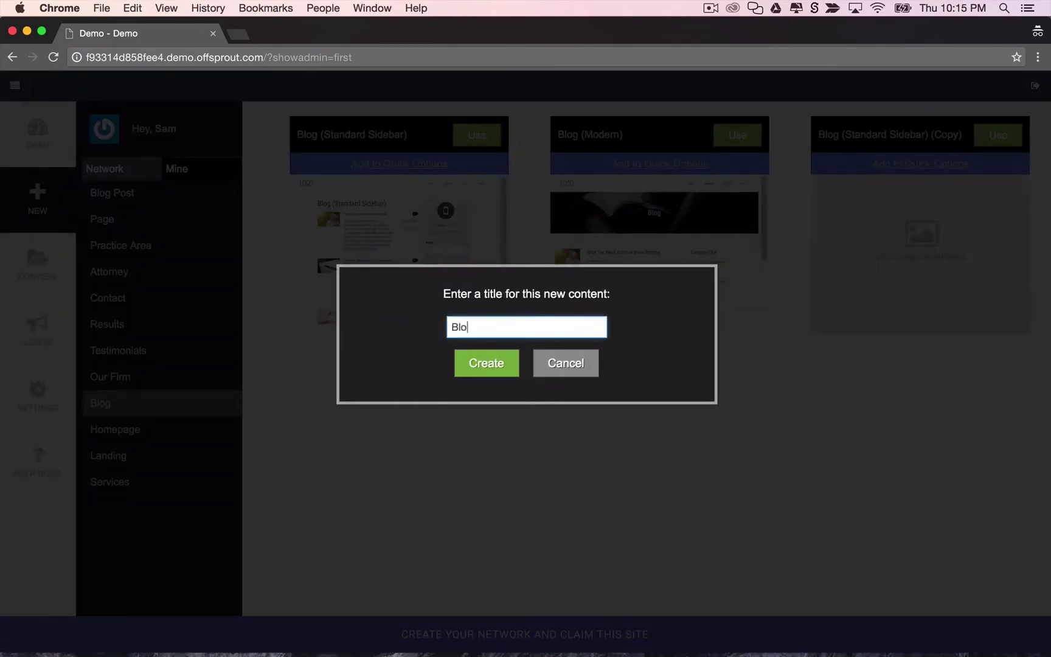
left_click(491, 367)
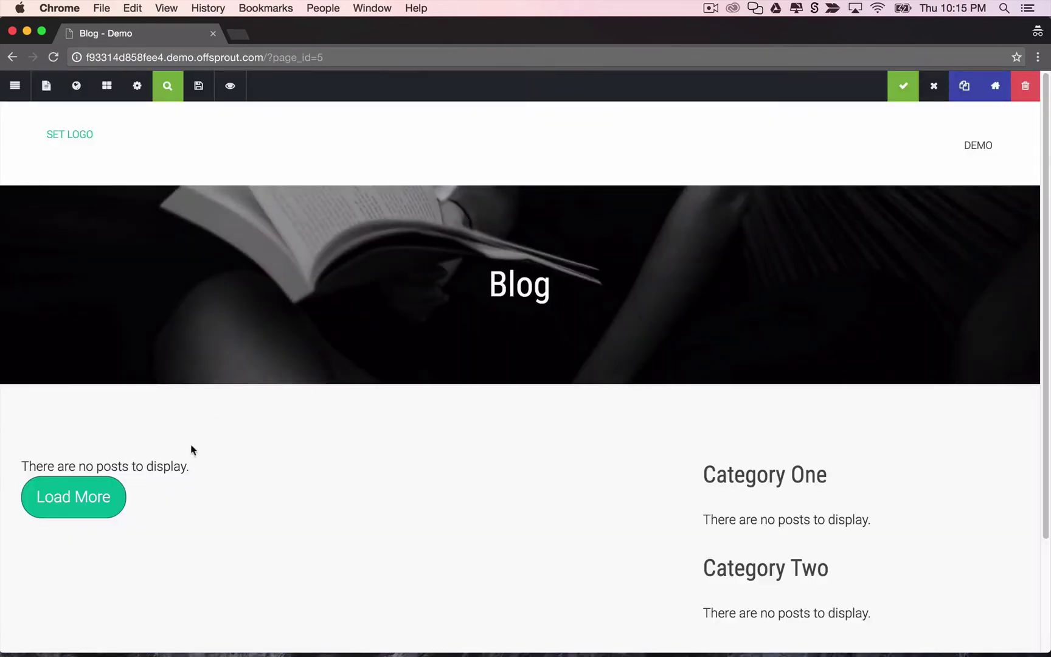
Return the Blog page to Page View and review its Blog Sprout post list settings without changes.
scroll(211, 439, "down", 5)
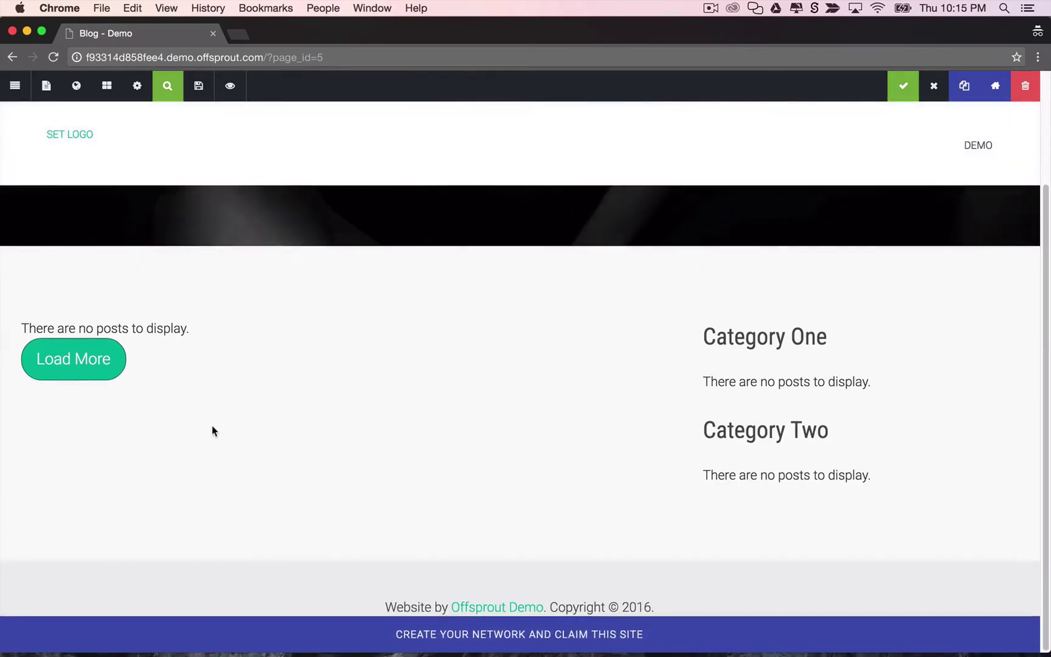
scroll(212, 425, "up", 3)
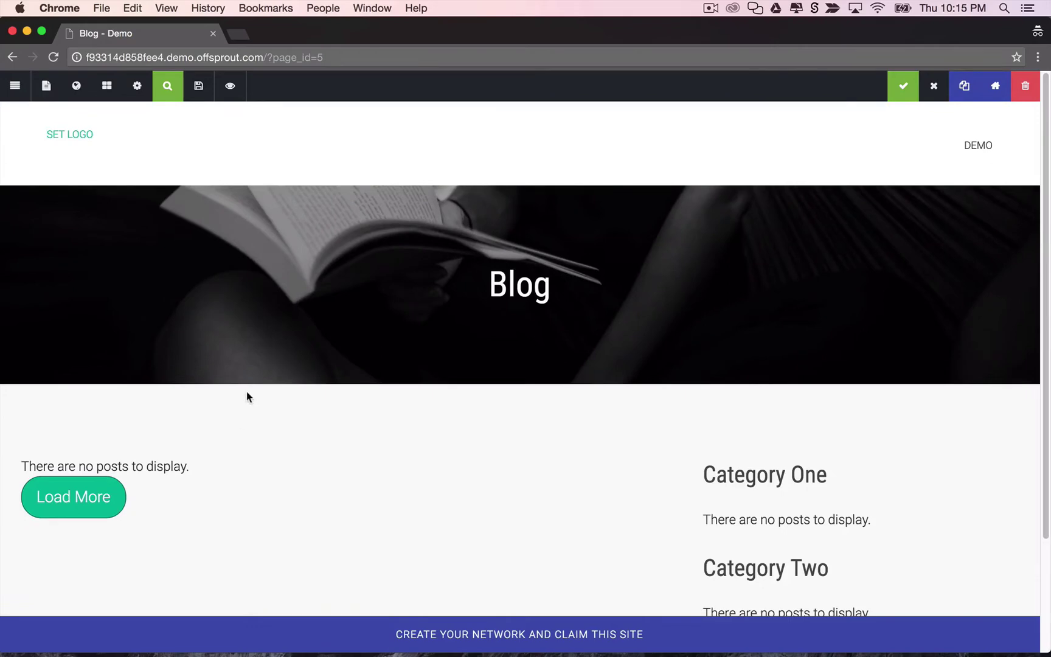
left_click(47, 86)
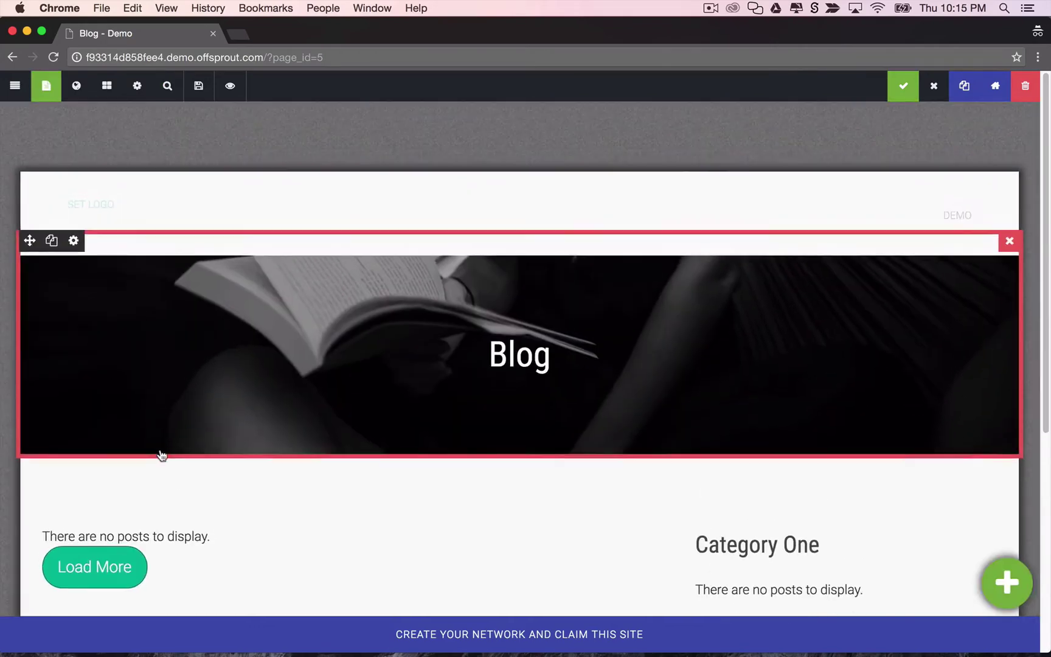
left_click(207, 544)
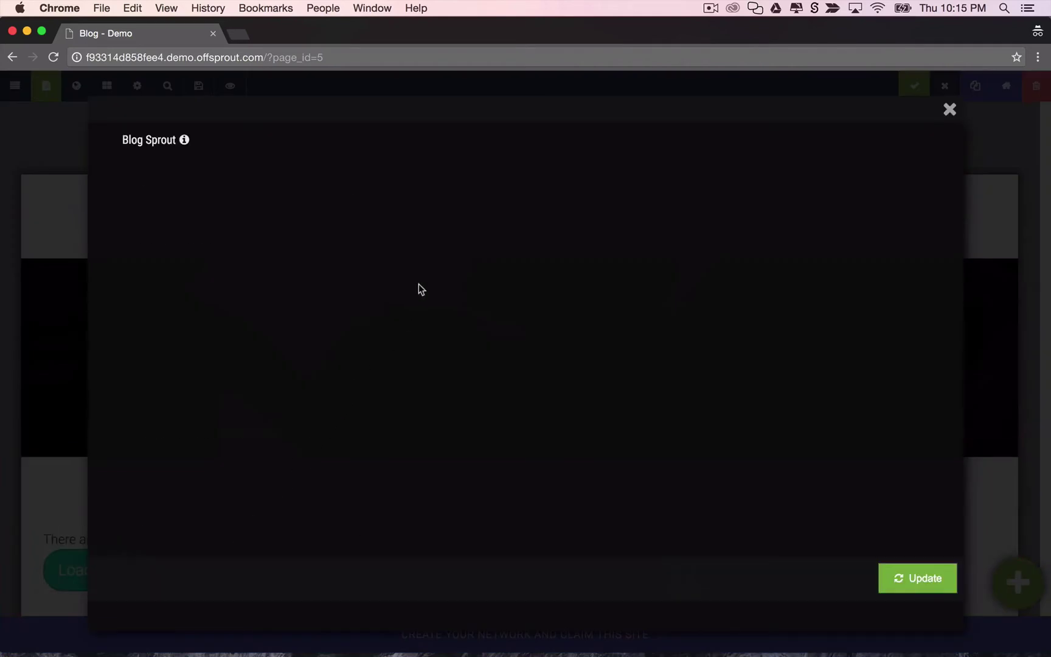
scroll(465, 324, "down", 5)
scroll(466, 328, "down", 1)
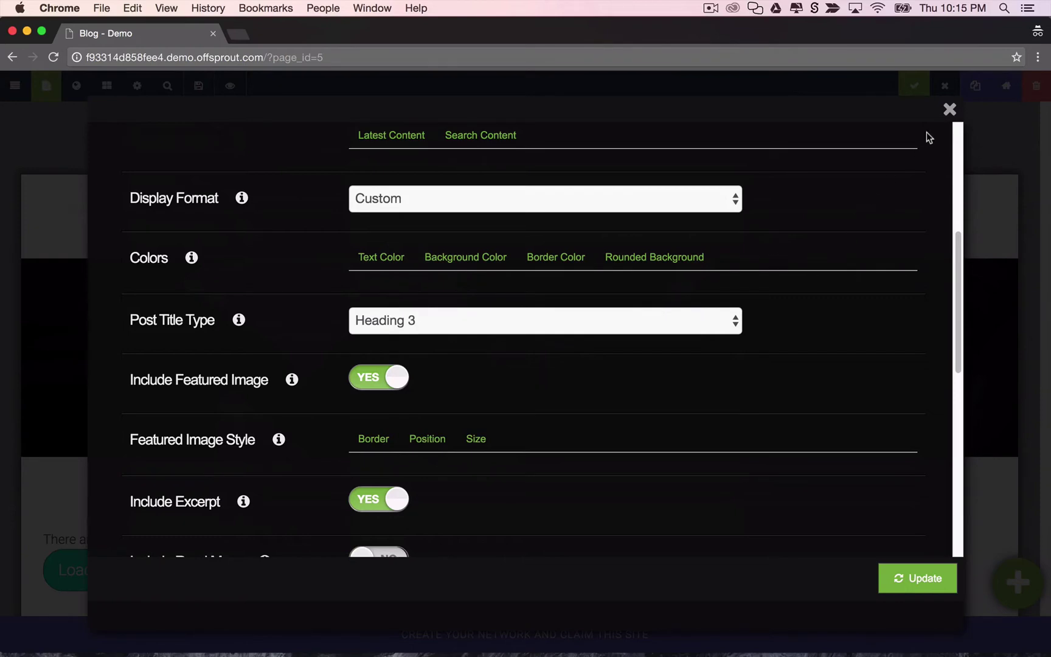
left_click(949, 109)
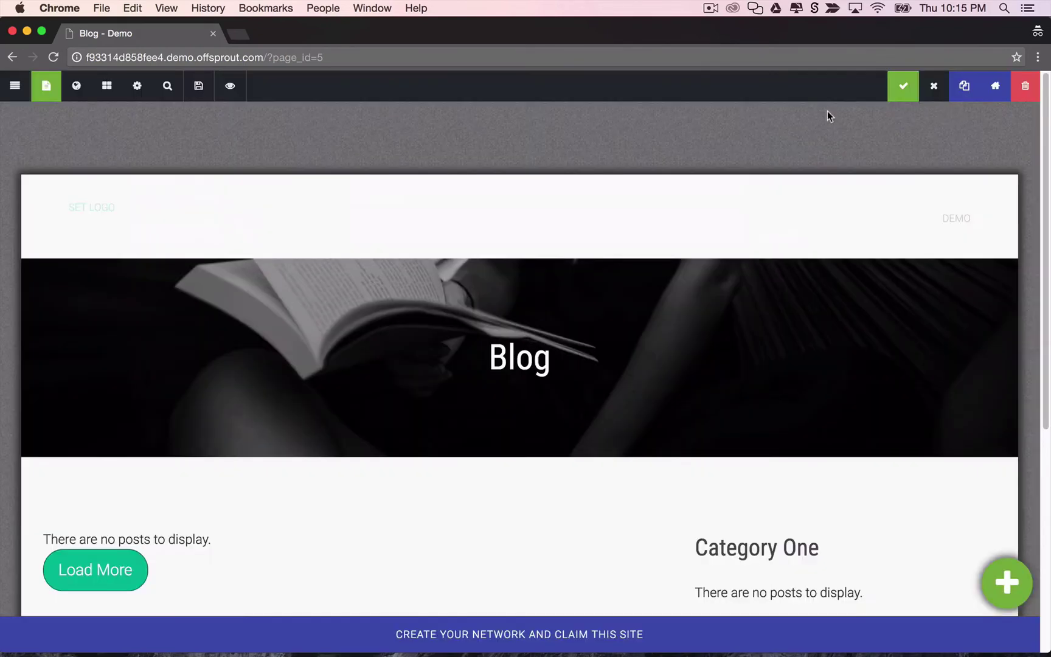
Create the blog post 'My First Post' from the Blog Post (With Image) template.
left_click(15, 86)
left_click(37, 213)
left_click(131, 194)
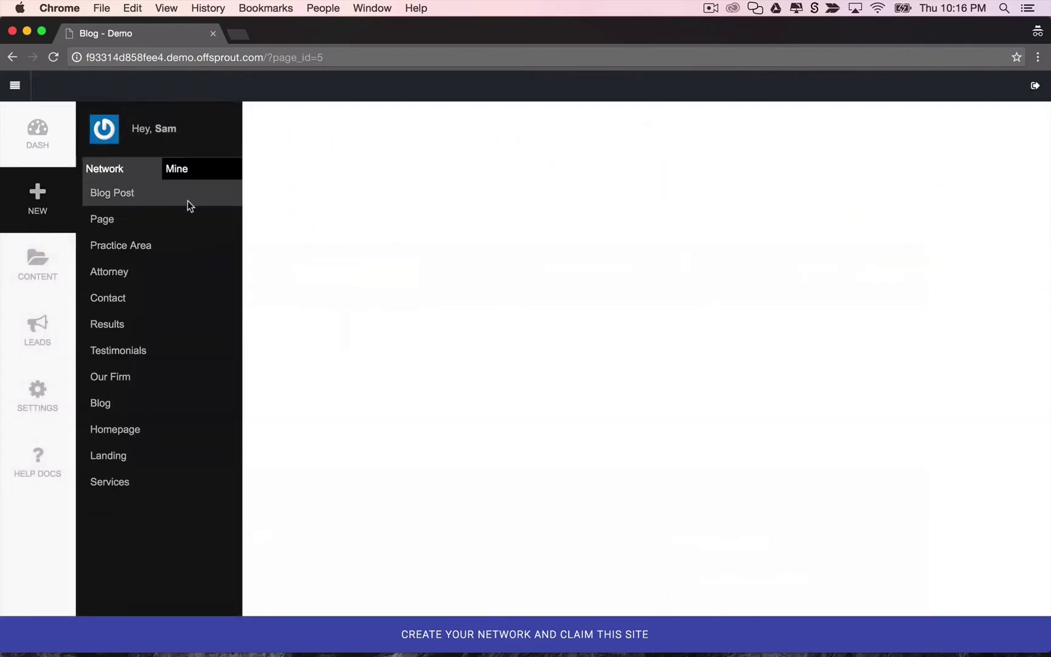
left_click(479, 135)
left_click(524, 323)
type("My Fir")
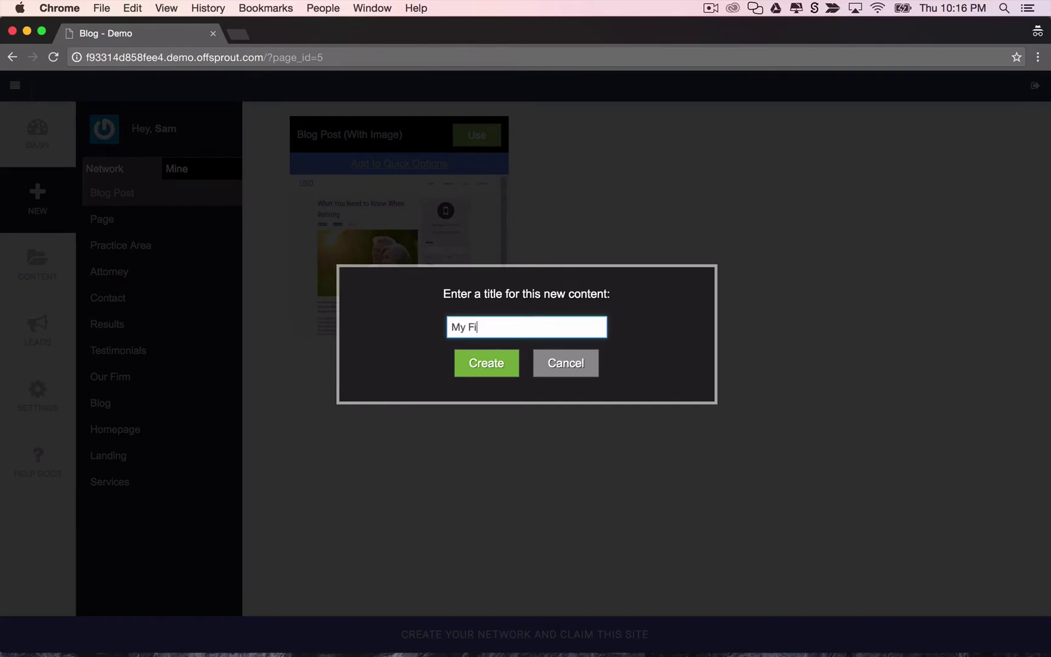
type("st Post")
left_click(481, 364)
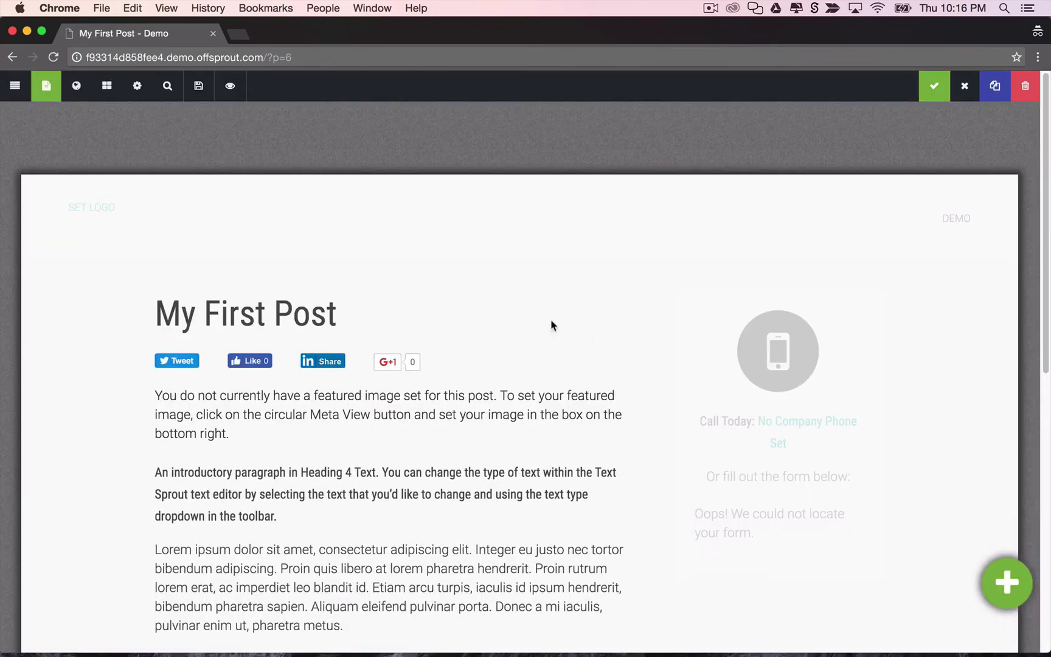
scroll(401, 380, "down", 3)
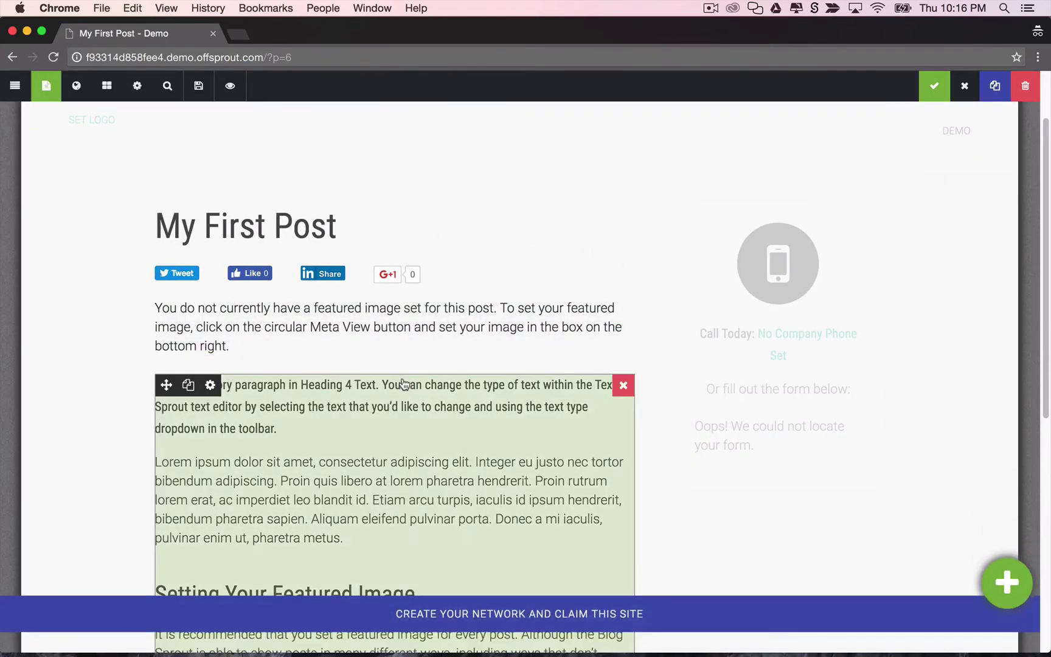
scroll(404, 364, "down", 3)
scroll(403, 364, "up", 4)
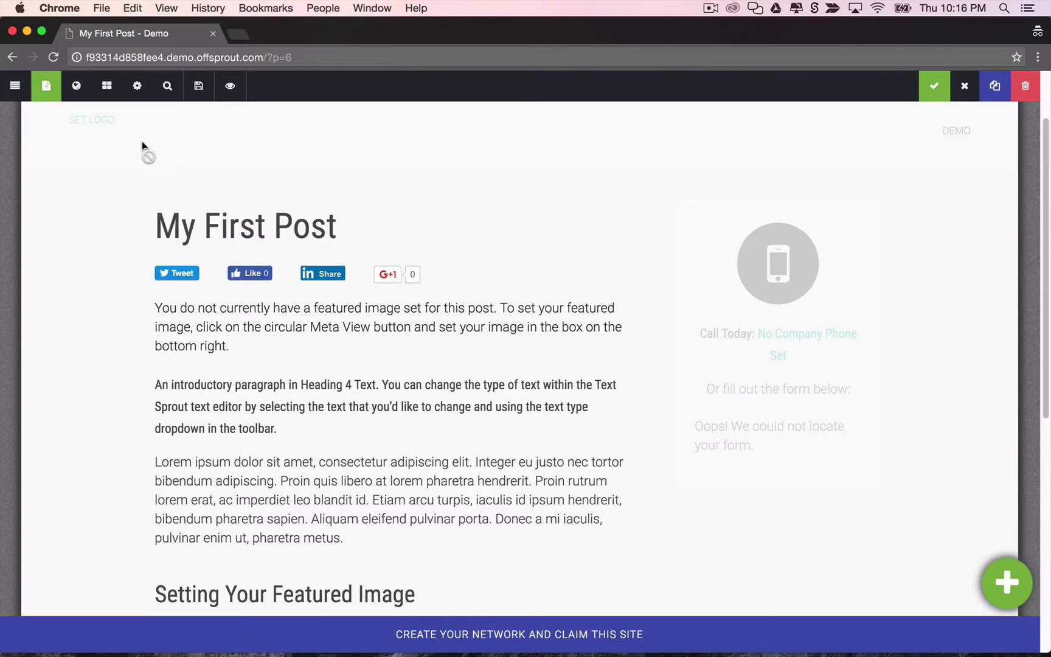
Switch the post to Site-Wide View and inspect the sidebar Form Sprout settings without changing them.
left_click(76, 89)
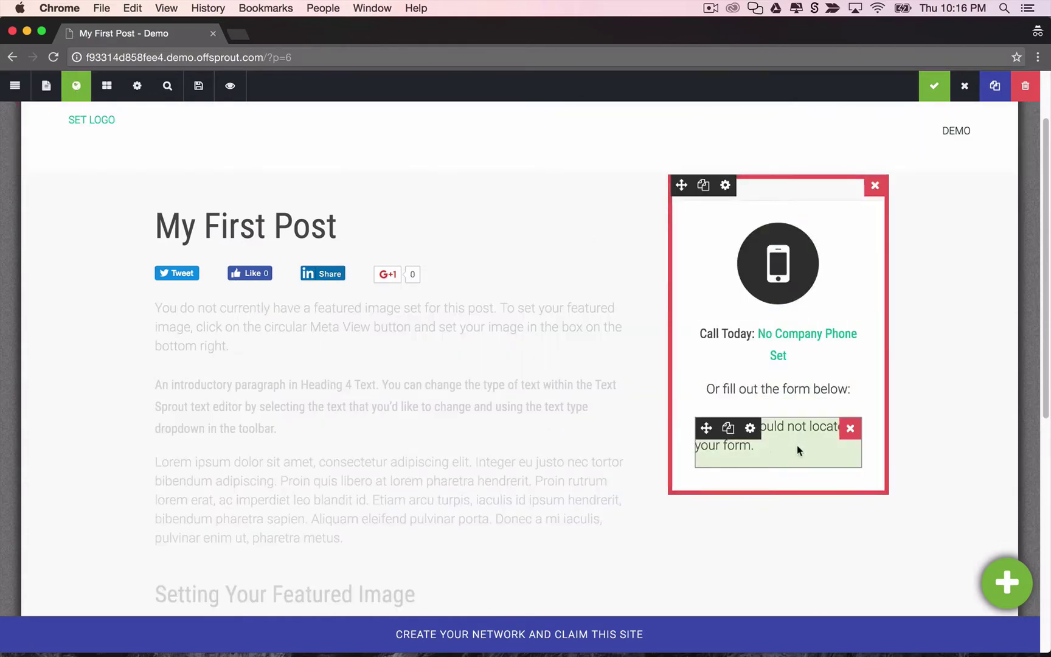
scroll(799, 451, "down", 1)
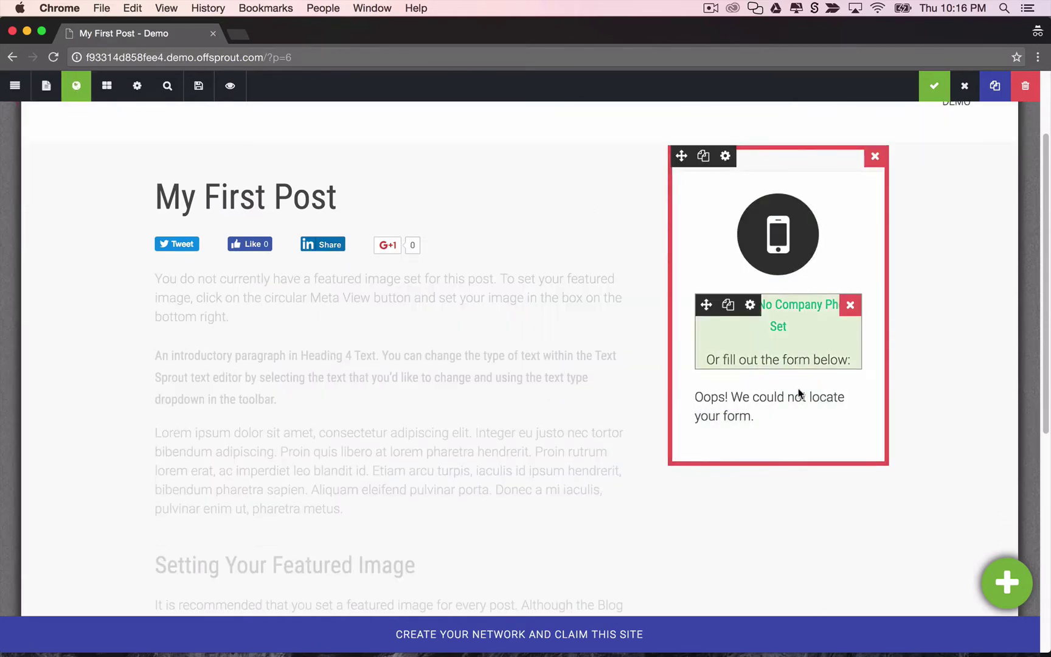
left_click(791, 424)
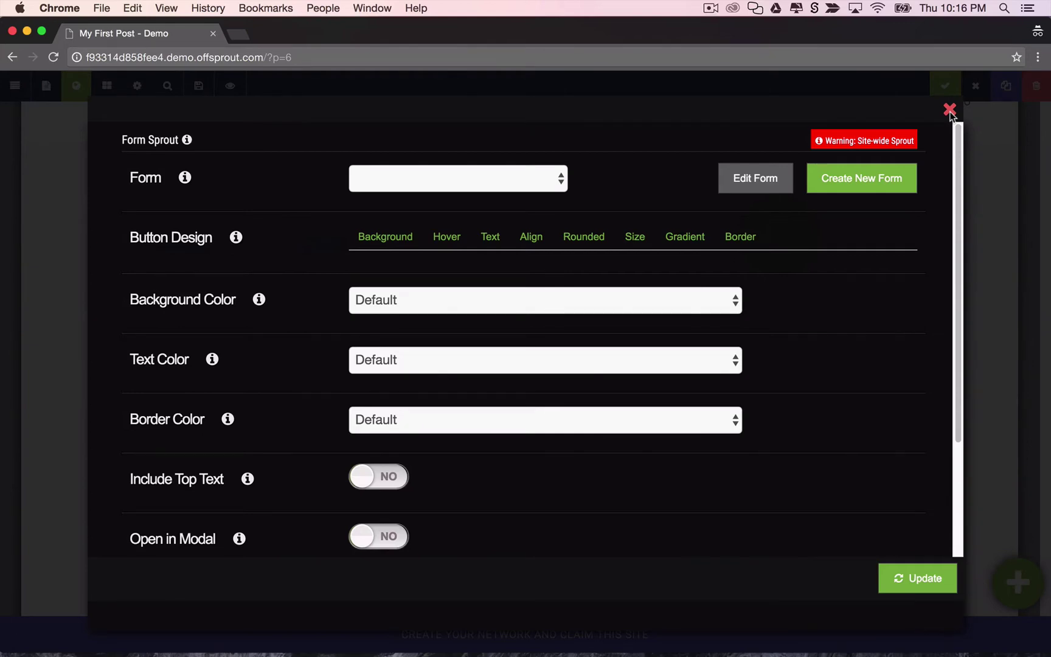
left_click(950, 111)
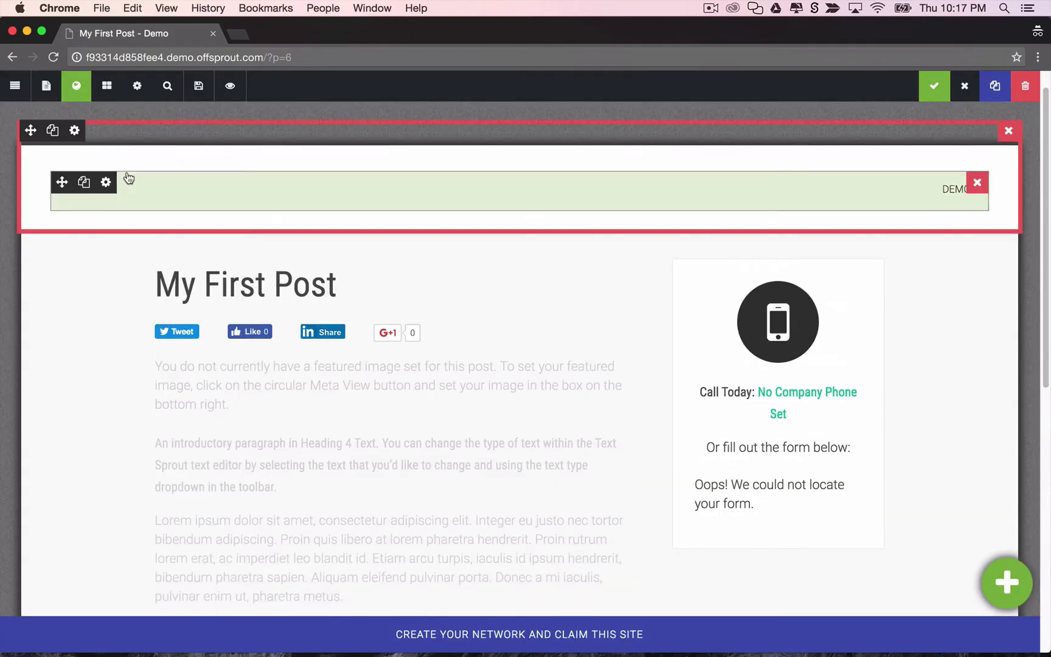
Open the post's Edit Page Meta screen and expand the Yoast SEO snippet to review title, slug and description.
left_click(136, 88)
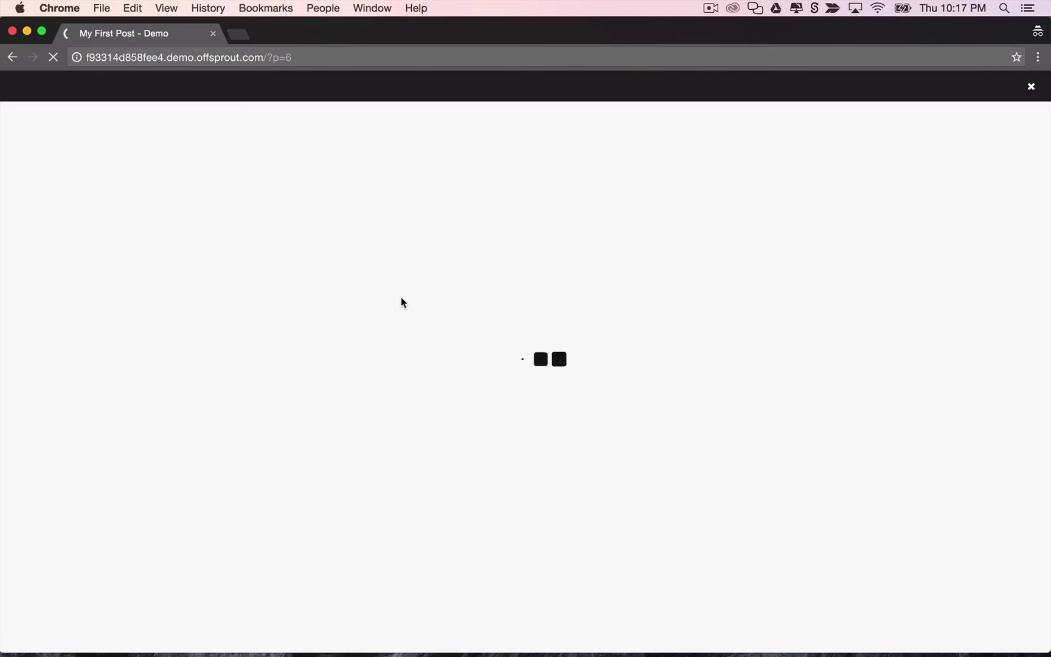
scroll(275, 370, "down", 2)
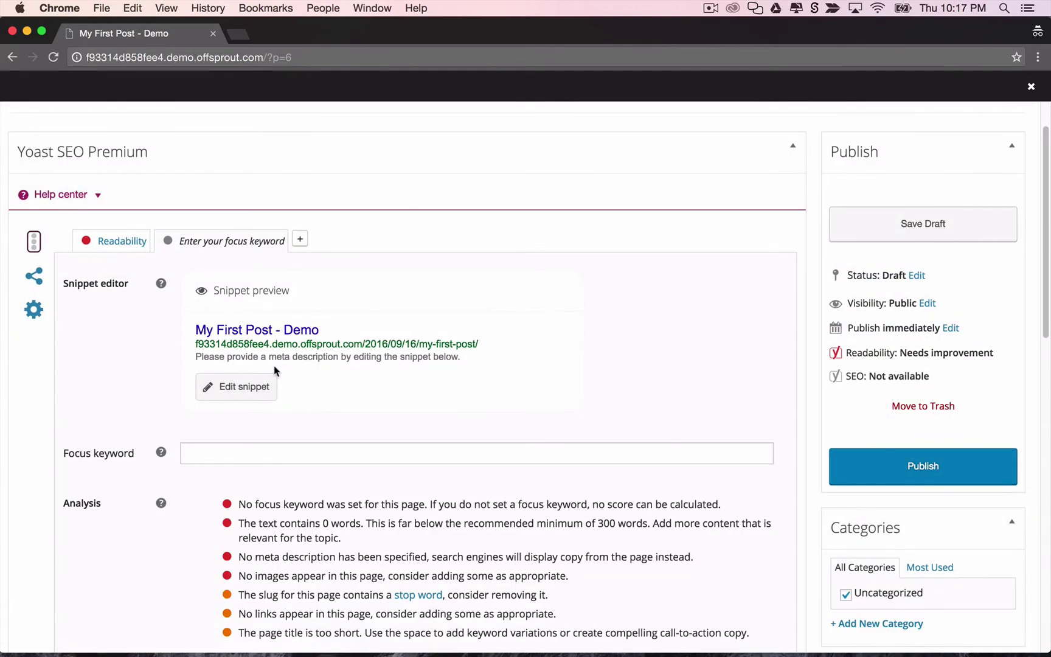
left_click(240, 390)
scroll(303, 371, "down", 2)
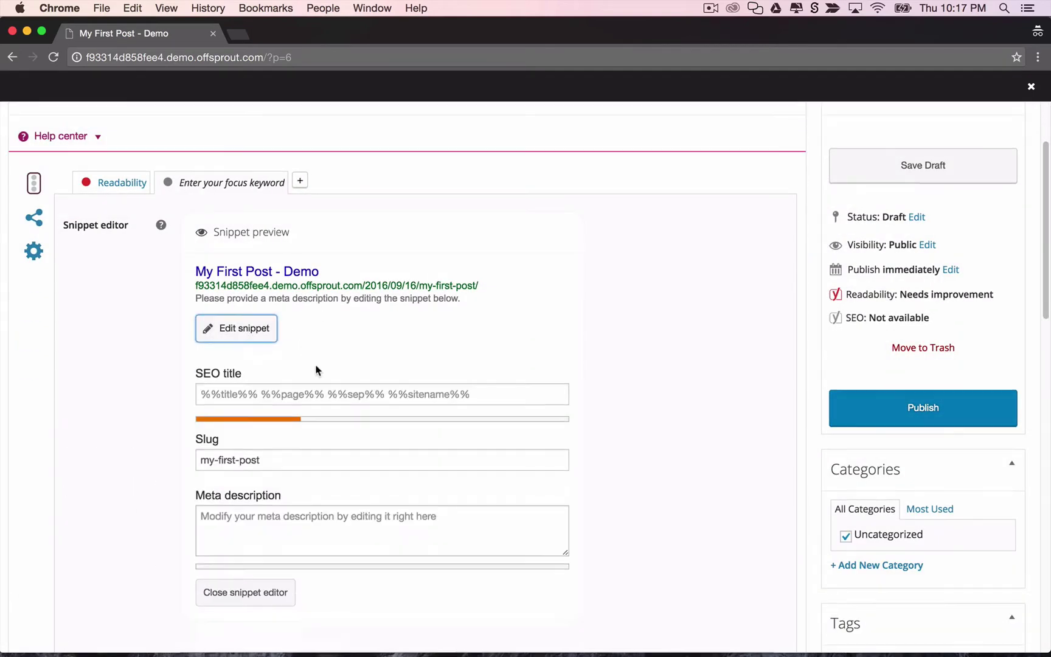
scroll(316, 370, "down", 4)
scroll(245, 390, "down", 6)
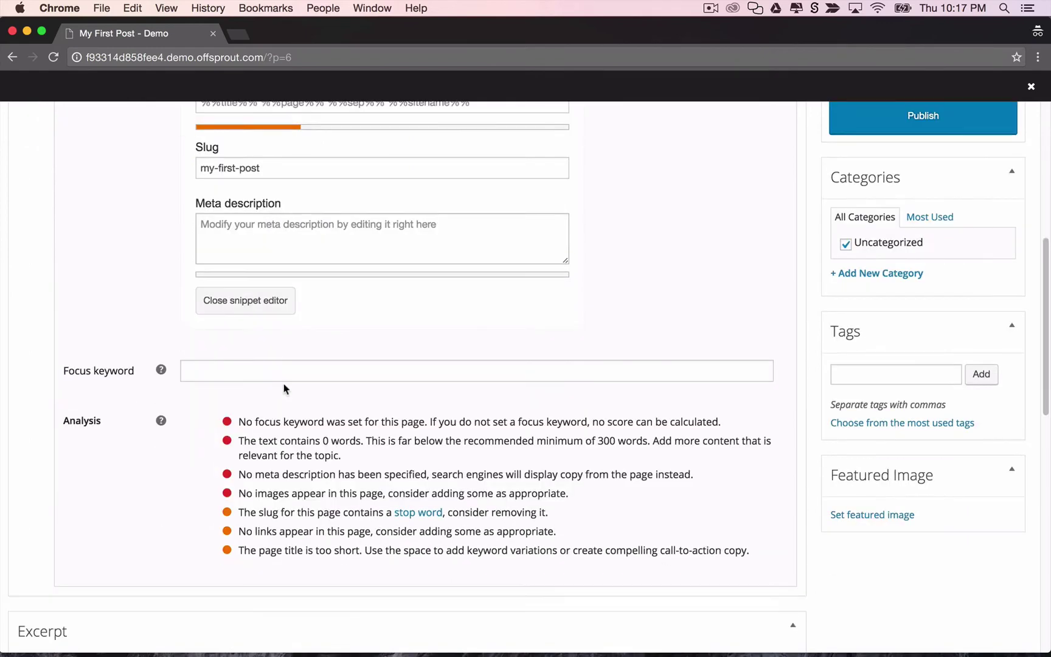
scroll(291, 372, "up", 1)
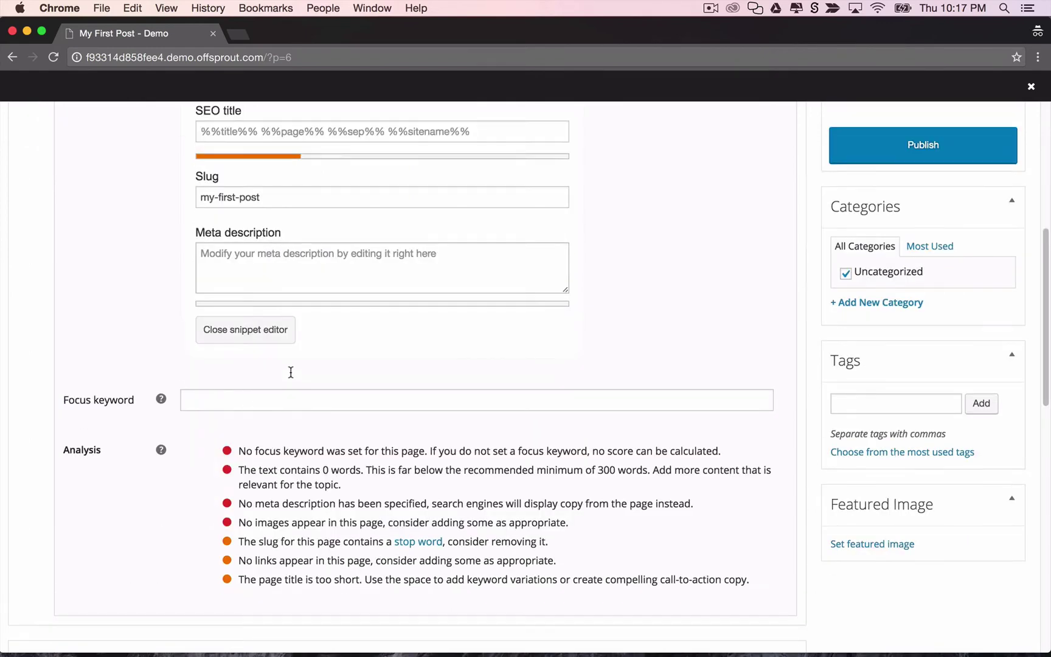
scroll(291, 372, "up", 10)
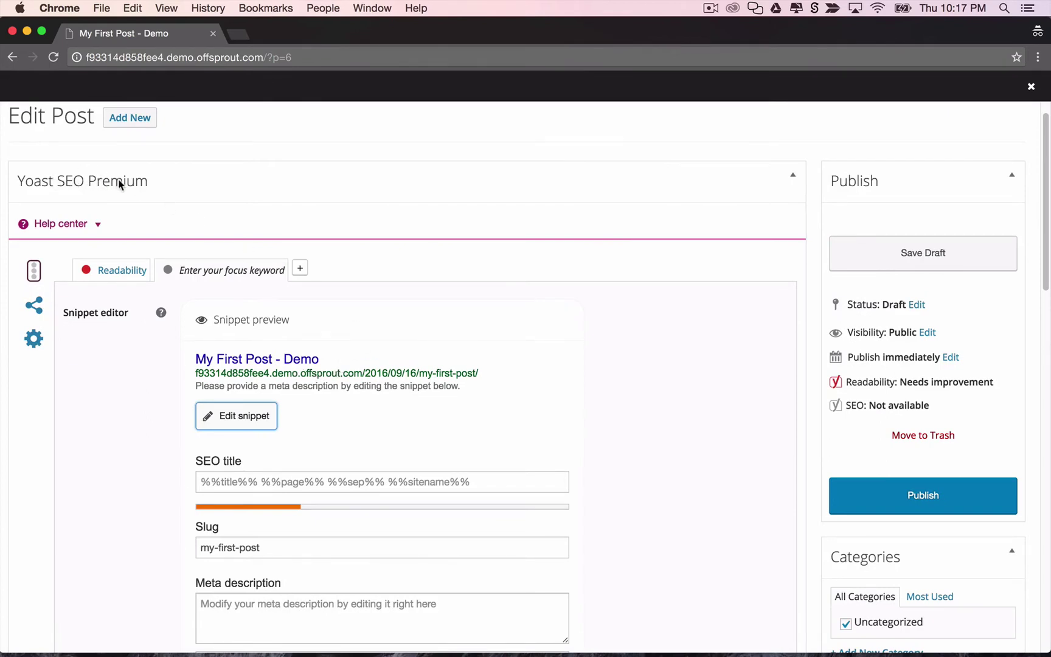
scroll(237, 286, "down", 19)
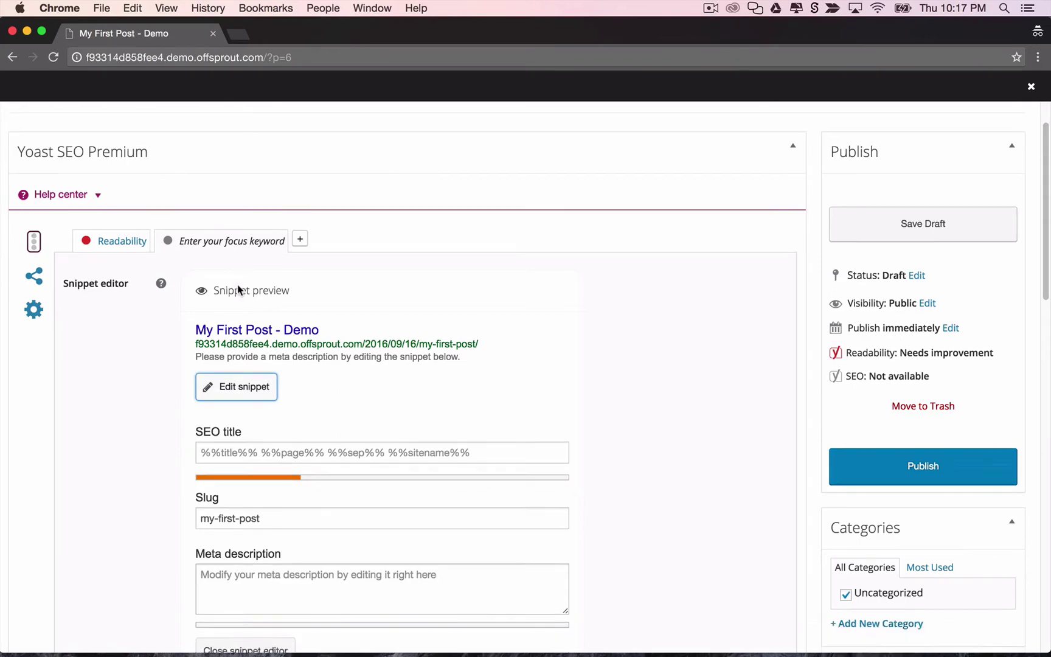
scroll(238, 285, "down", 1)
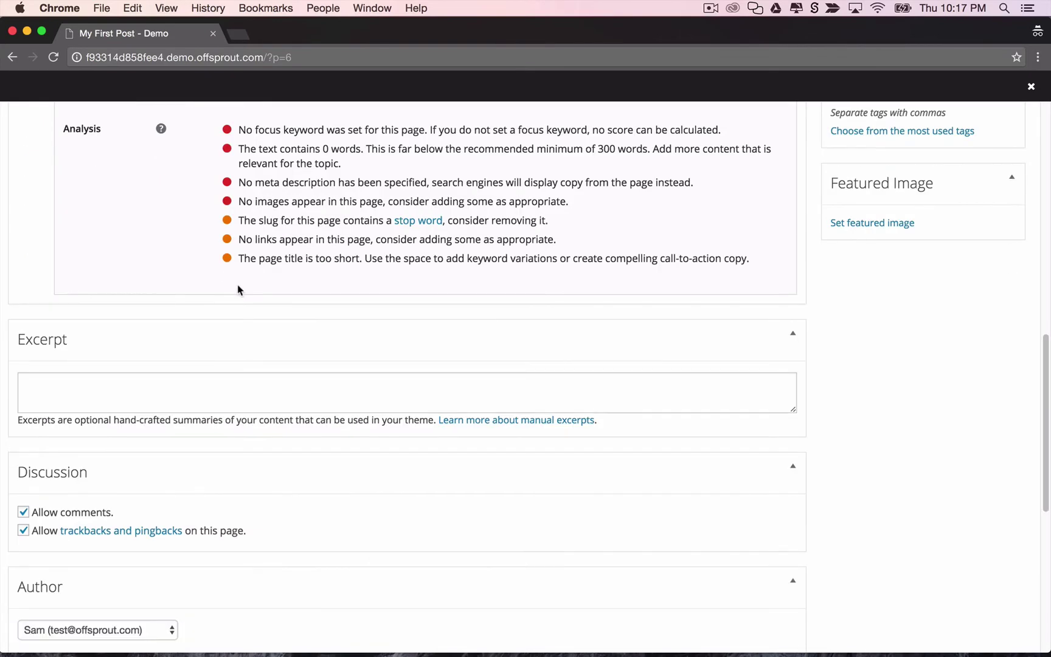
scroll(237, 288, "down", 5)
scroll(237, 284, "up", 20)
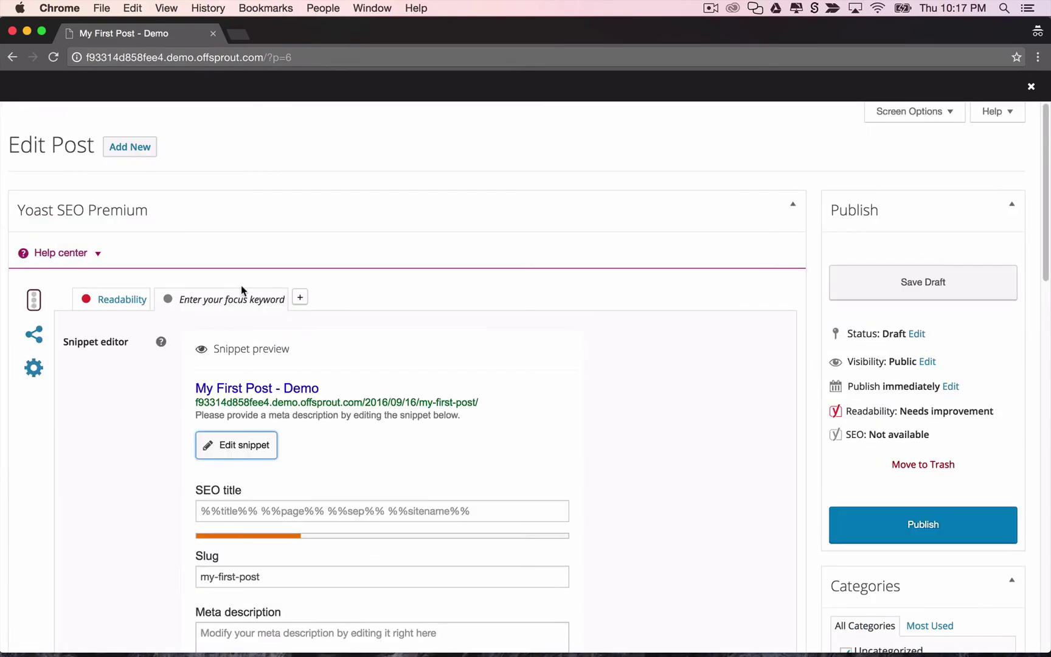
Close the post settings and claim the demo site by creating a new network.
left_click(1032, 89)
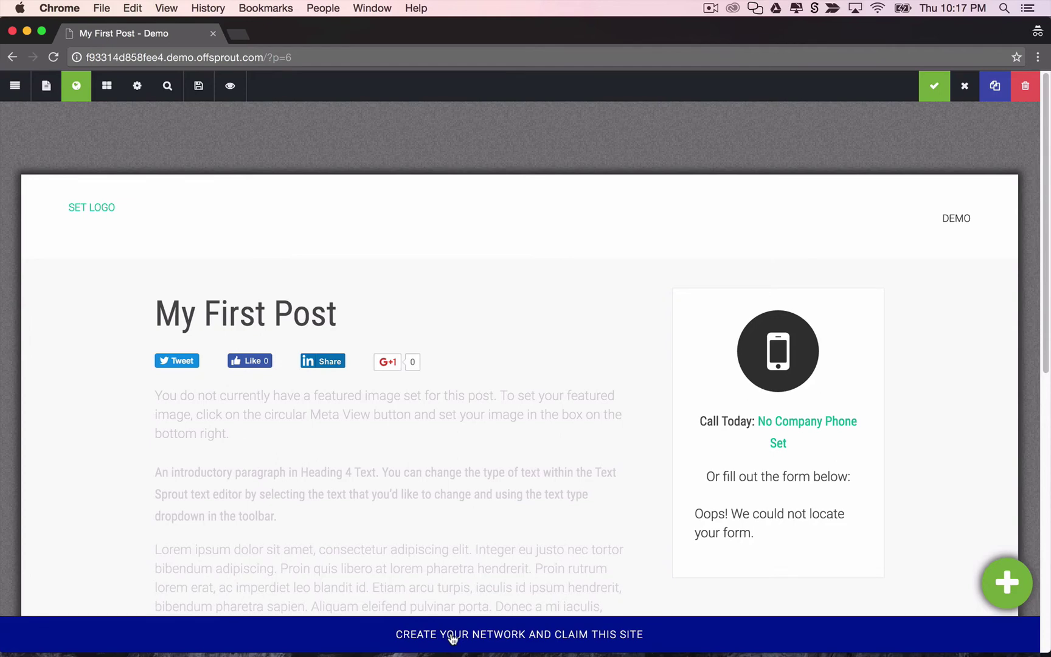
left_click(452, 638)
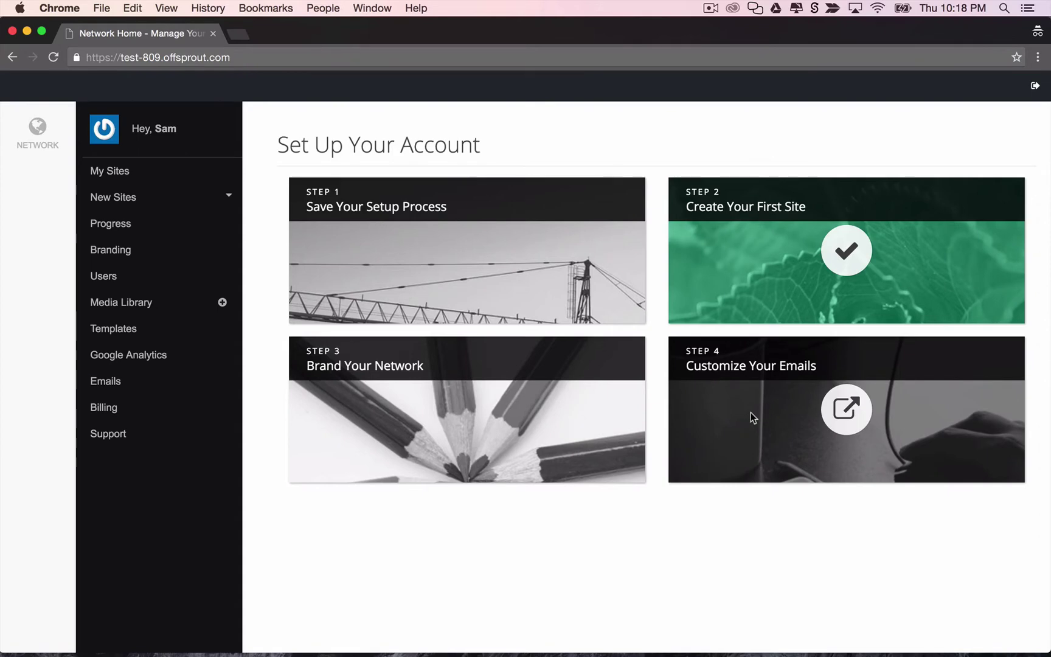
Open My Sites and cancel the deletion prompt for the Demo site.
left_click(185, 171)
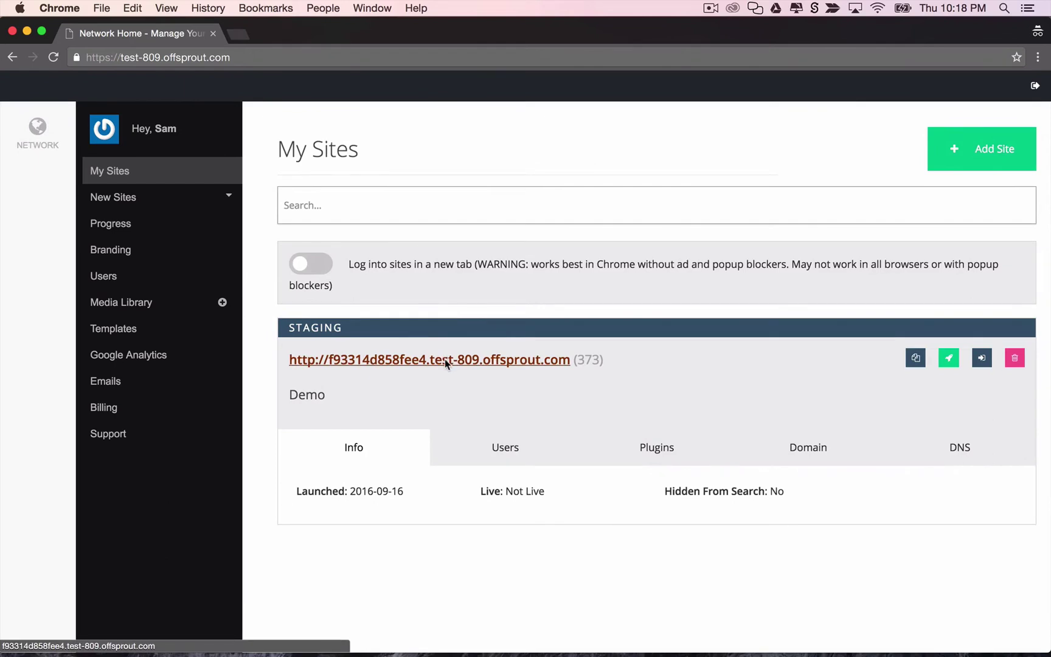
left_click(1013, 360)
left_click(959, 341)
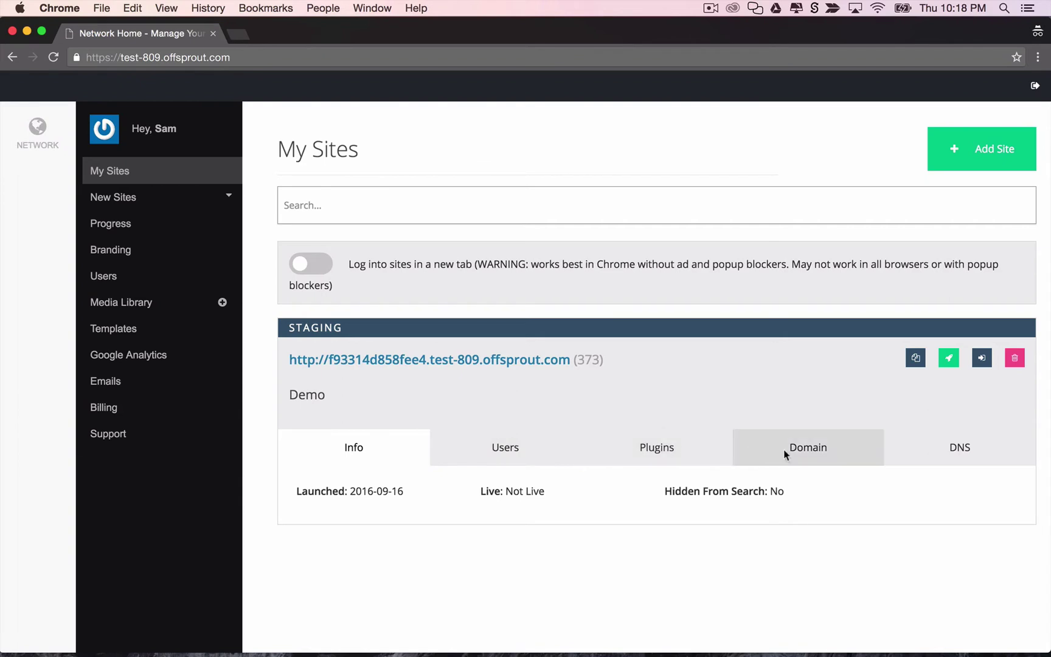
Review the users and plugins available for the Demo site.
left_click(554, 445)
scroll(510, 460, "down", 3)
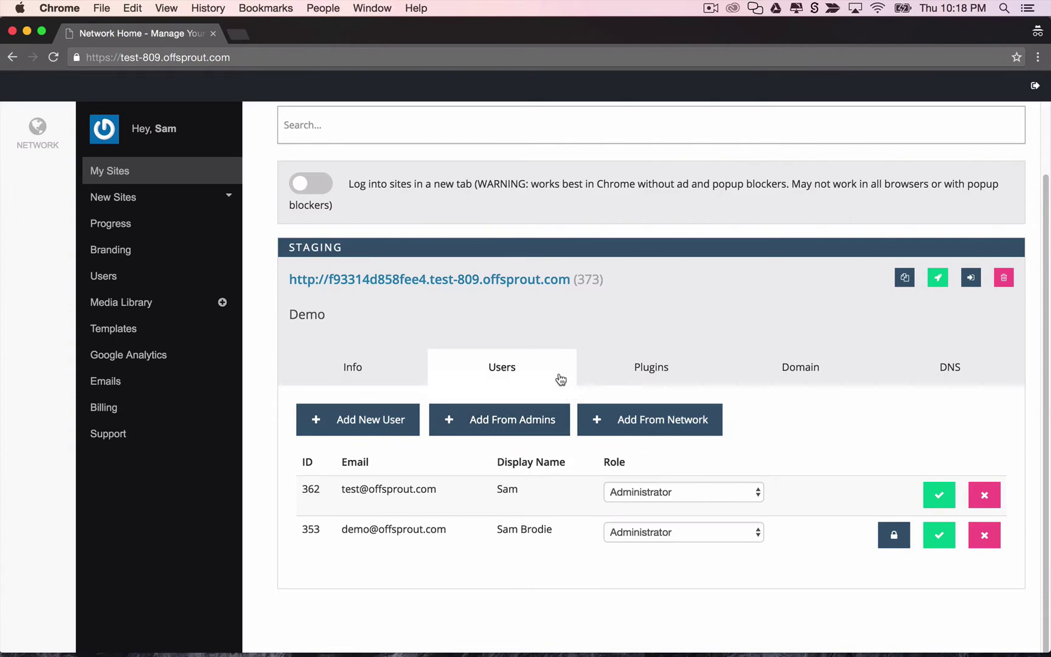
left_click(621, 370)
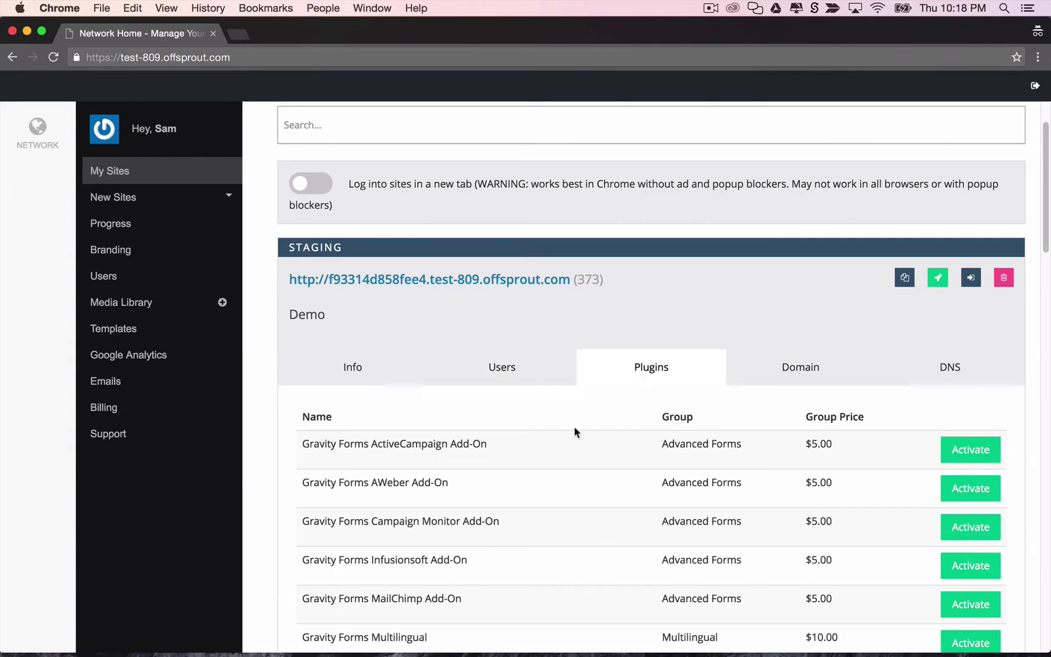
scroll(791, 457, "down", 10)
scroll(794, 459, "up", 8)
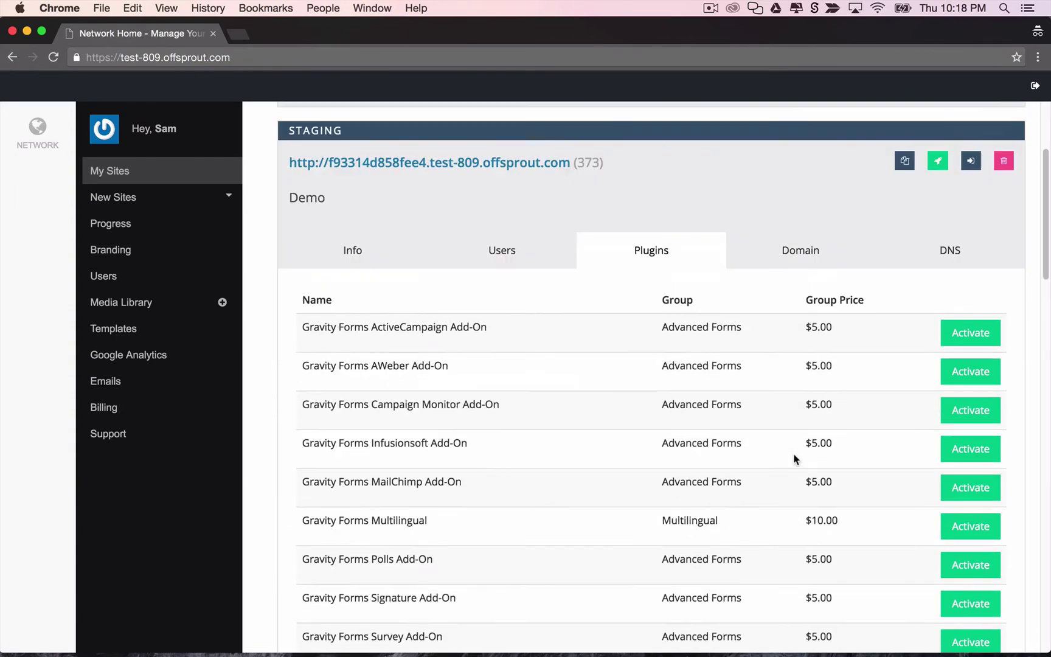
scroll(794, 459, "up", 5)
Inspect the Demo site's domain settings, custom domain launch form and DNS details.
left_click(811, 426)
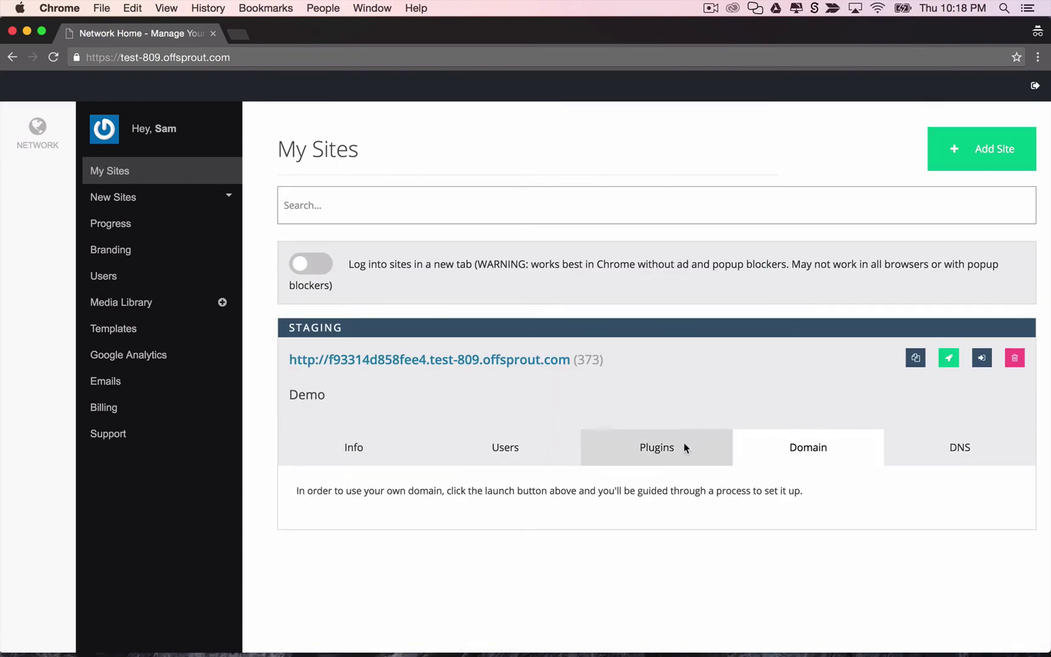
left_click(949, 358)
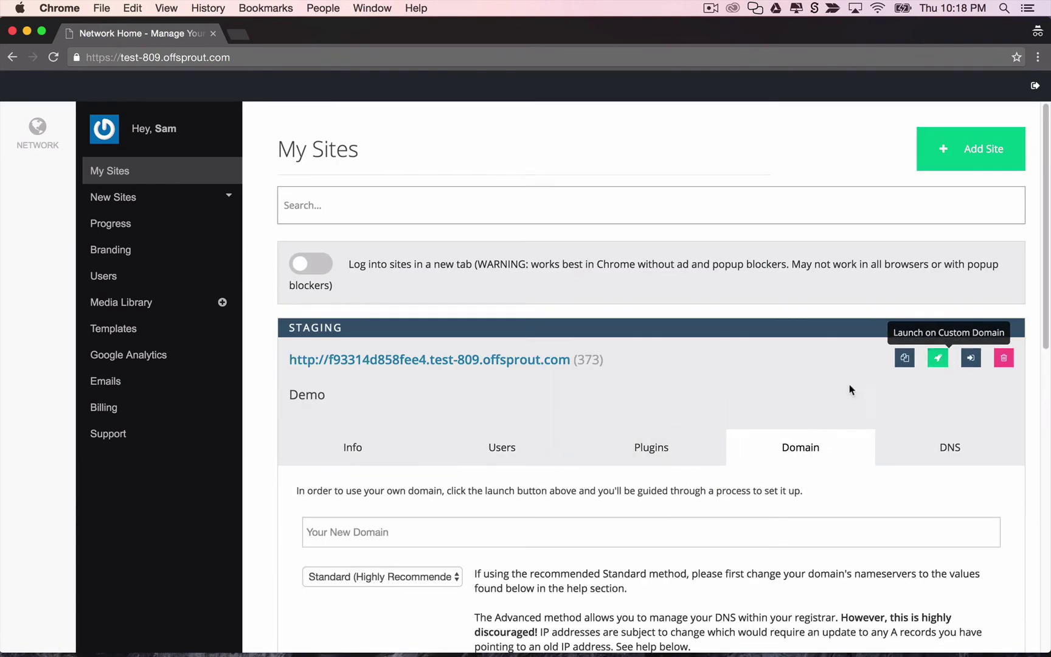
left_click(420, 522)
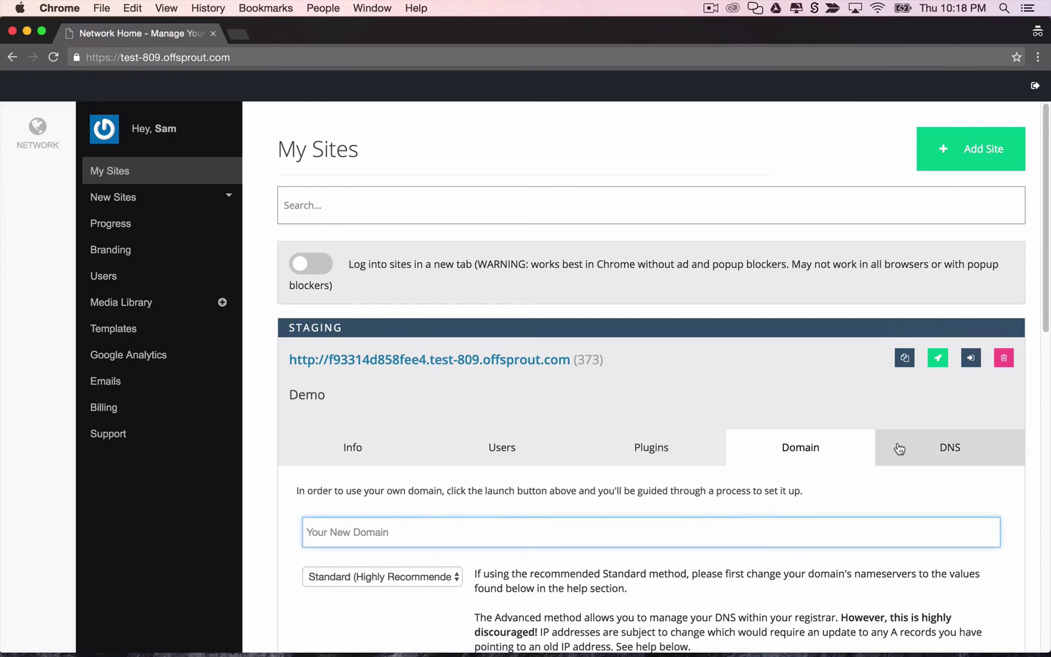
left_click(925, 449)
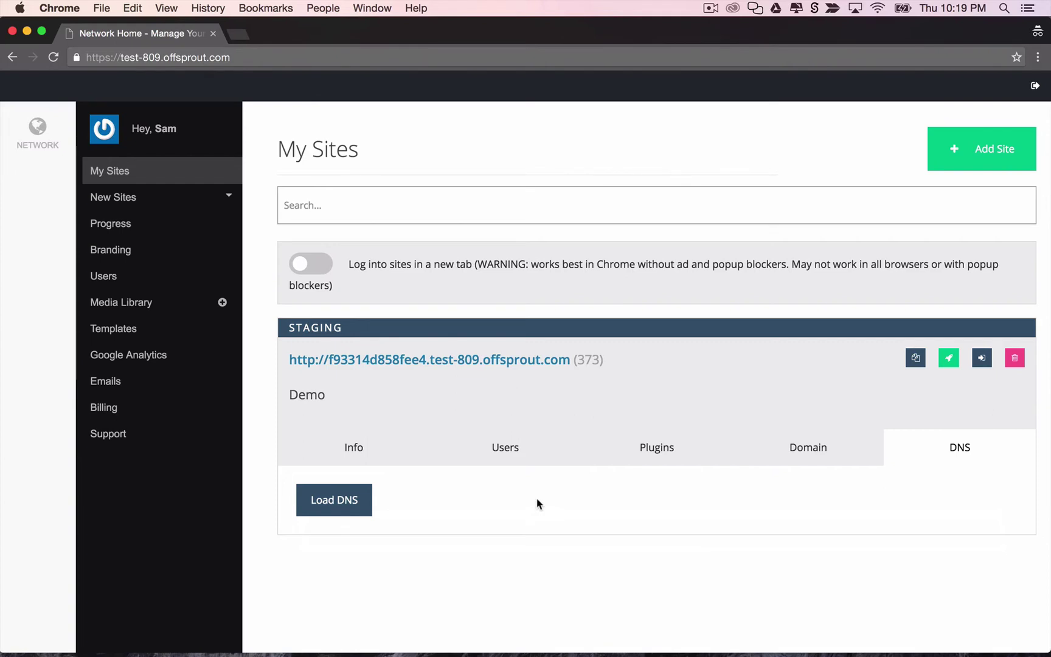
Start a new site using the Reserved template.
left_click(988, 151)
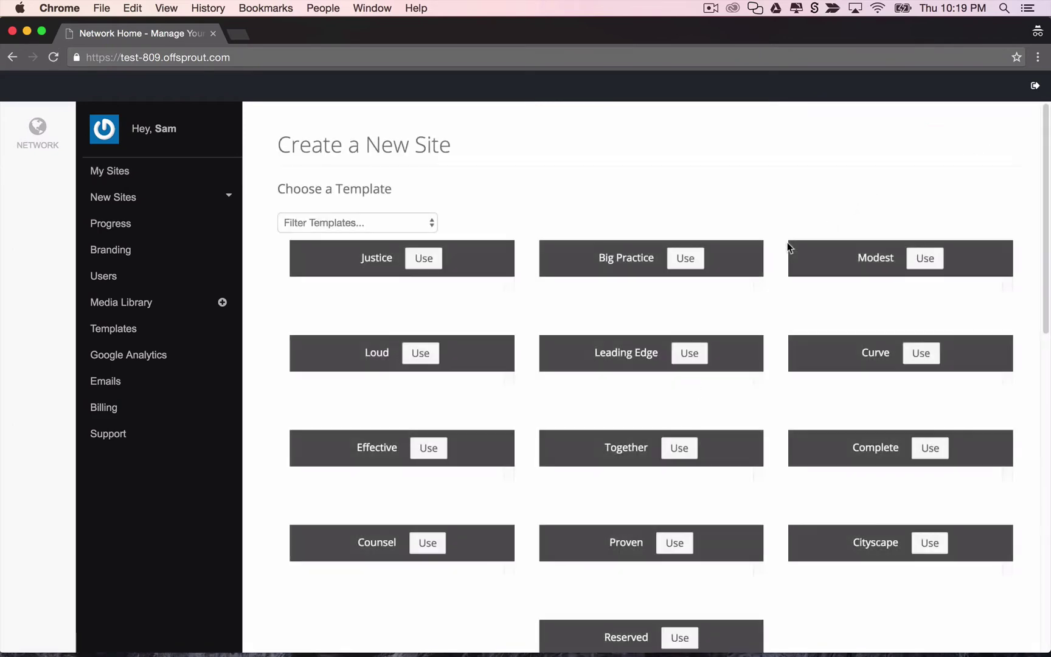
scroll(781, 304, "down", 3)
scroll(781, 304, "down", 15)
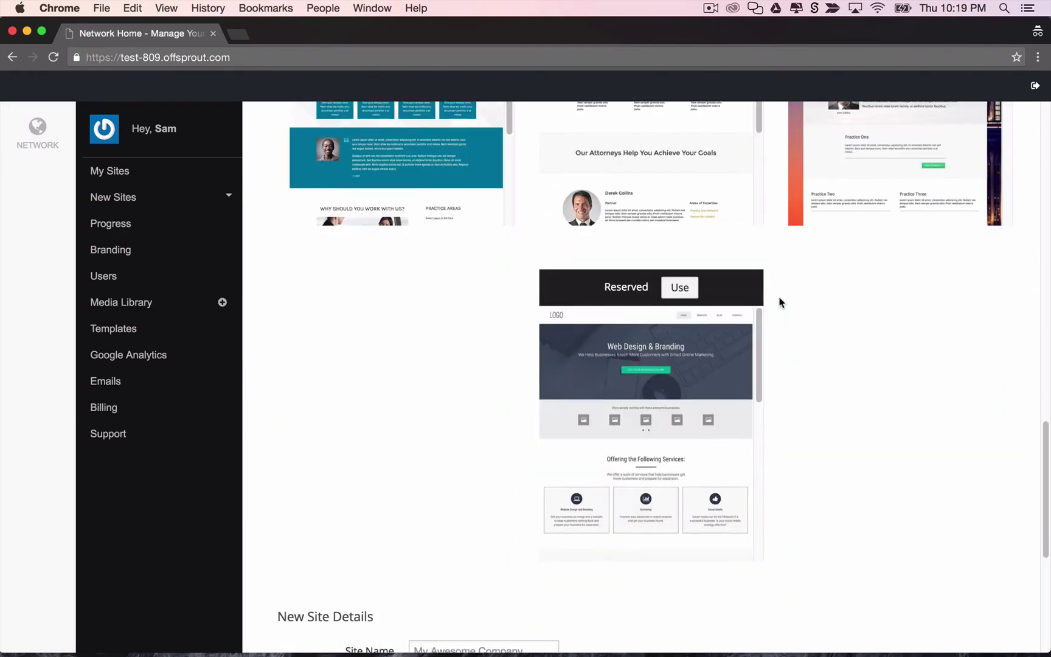
scroll(782, 304, "down", 5)
left_click(682, 144)
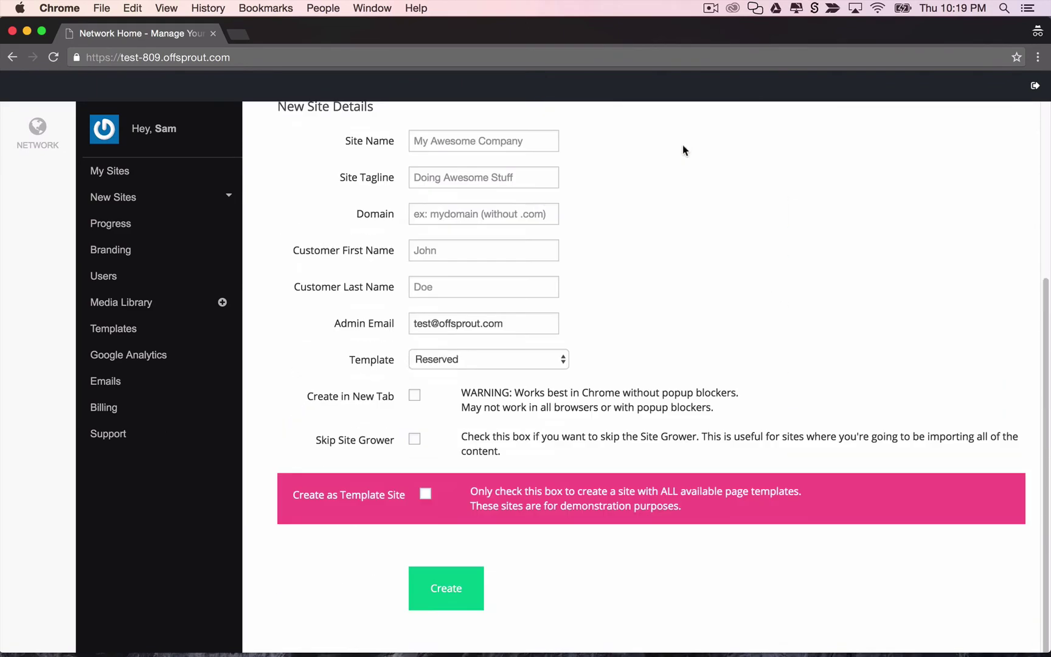
Enter name 'New Site', tagline 'It's Awesome', domain mysite, and the customer's first and last name.
left_click(457, 149)
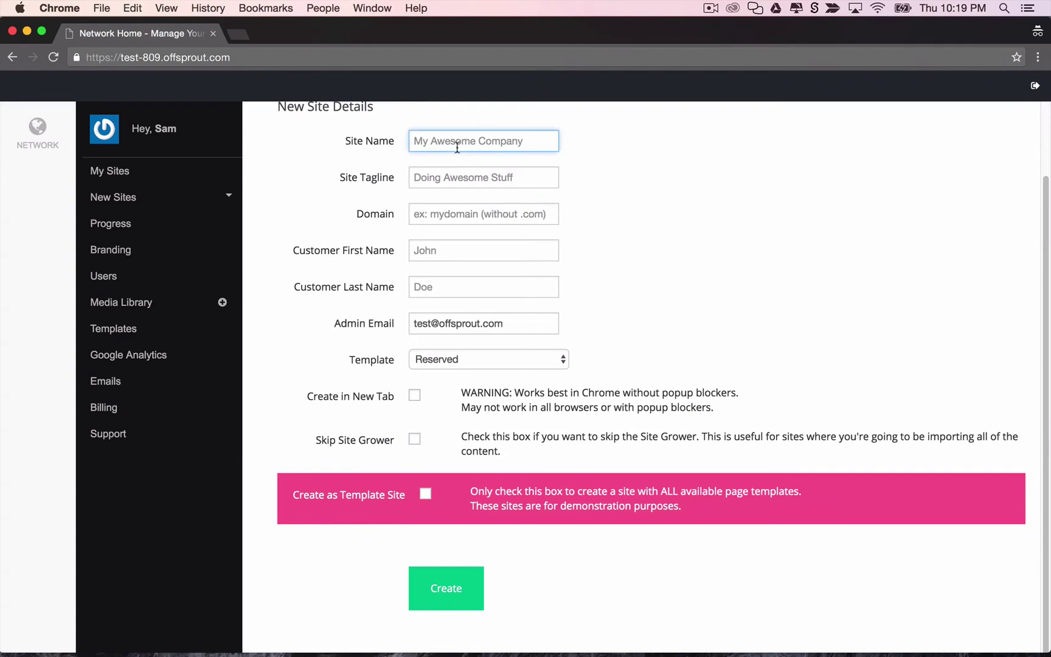
type("New Site")
key("Tab")
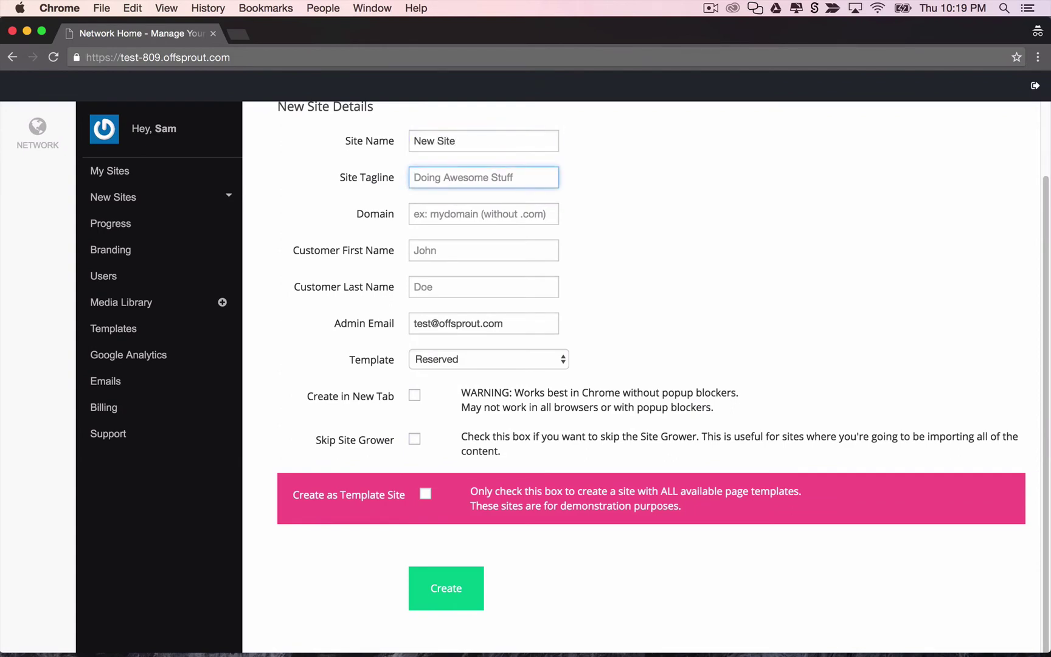
type("Mt's Awesome")
key("Tab")
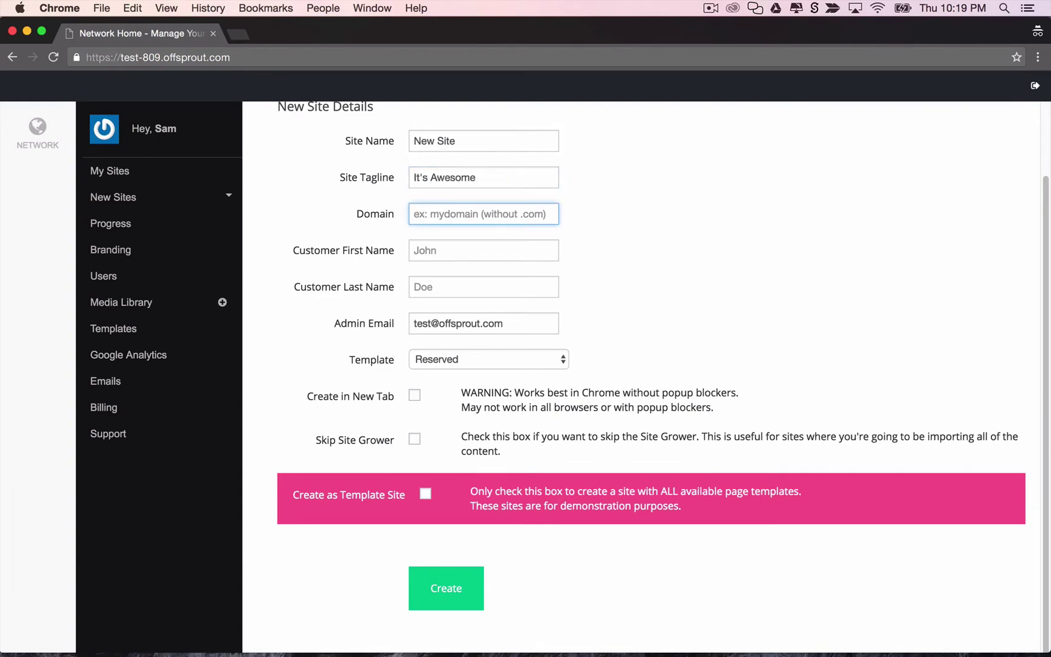
type("mysite")
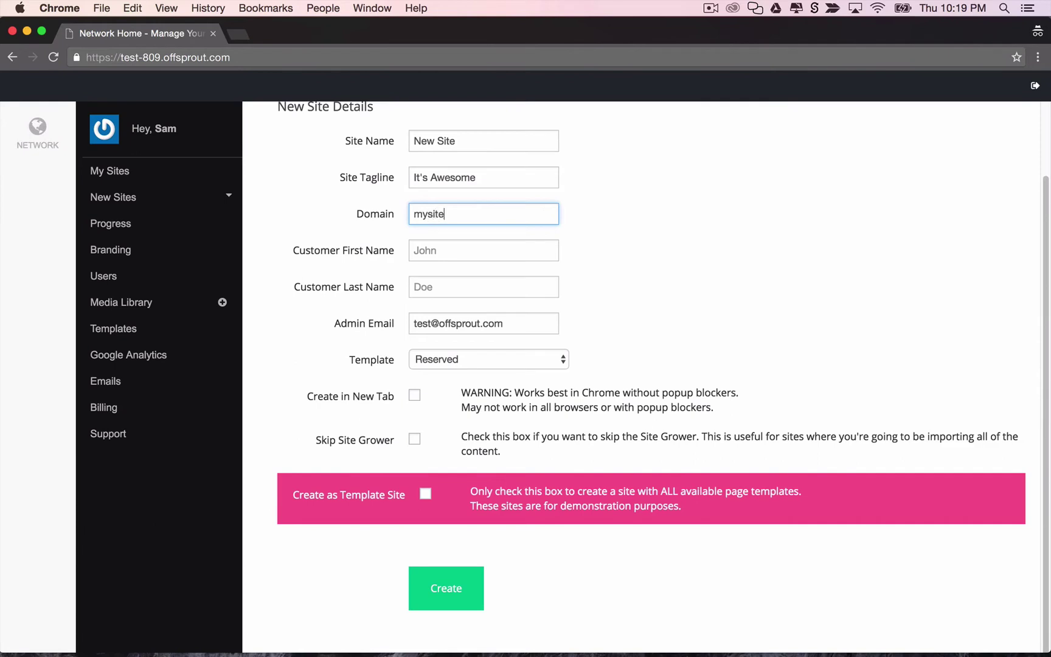
key("Tab")
key("Tab")
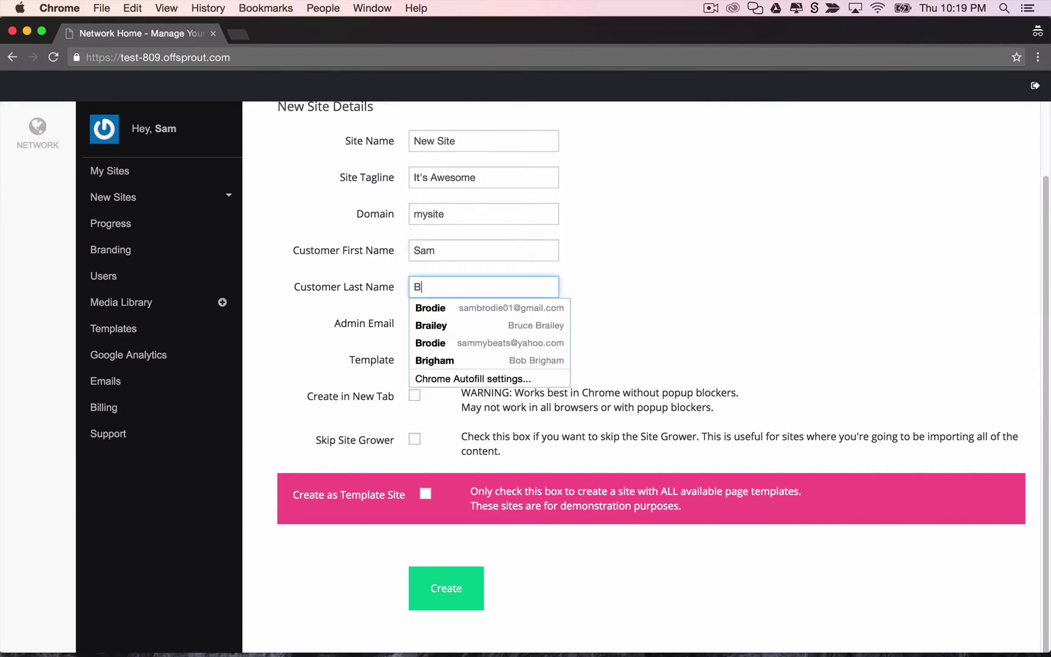
key("Tab")
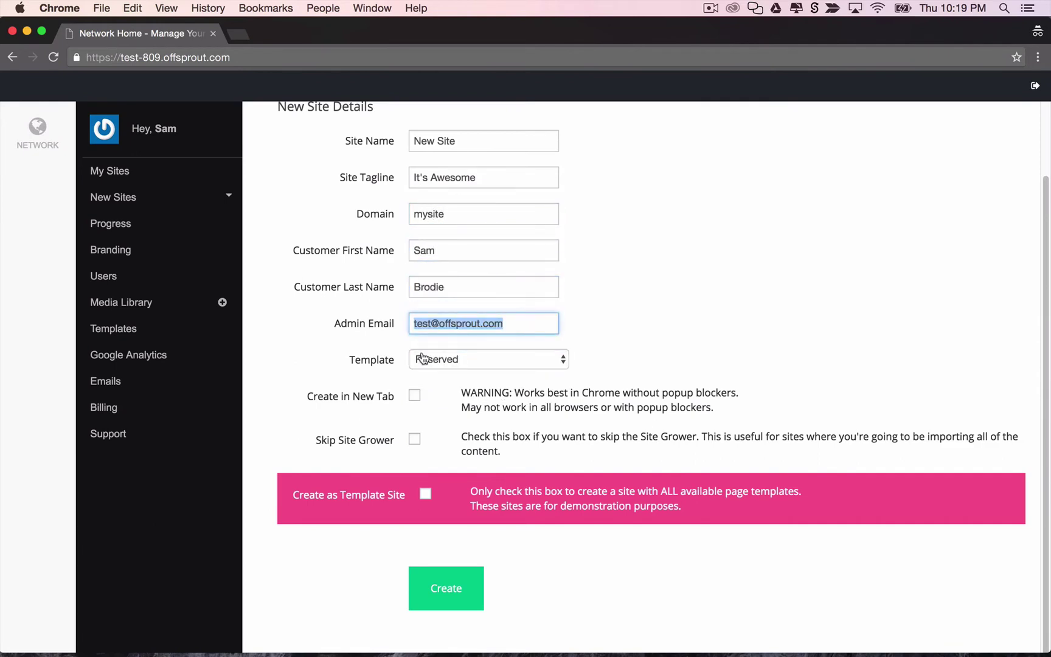
Create the new site, opening its Site Grower setup in a new tab at Add Pages.
left_click(415, 395)
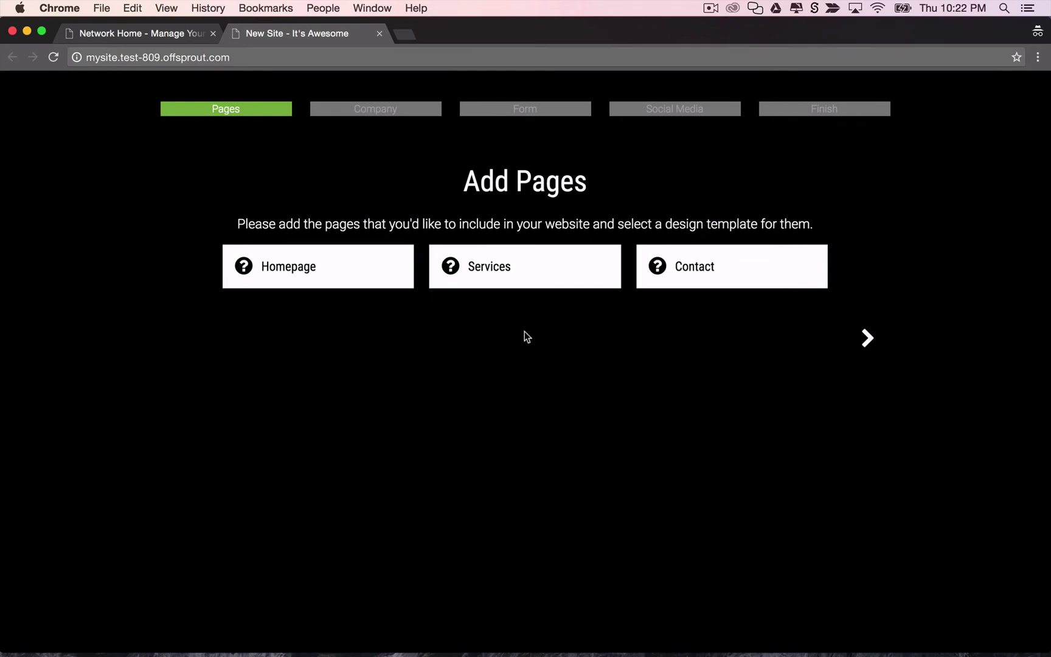
Give the homepage the Web Design Agency design.
left_click(332, 263)
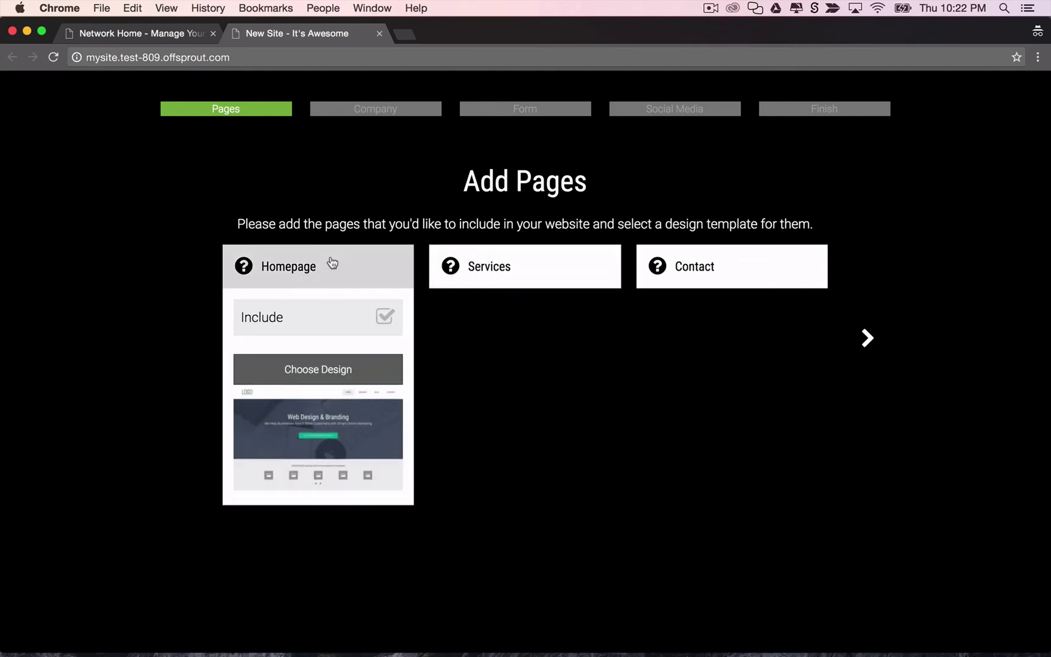
left_click(333, 369)
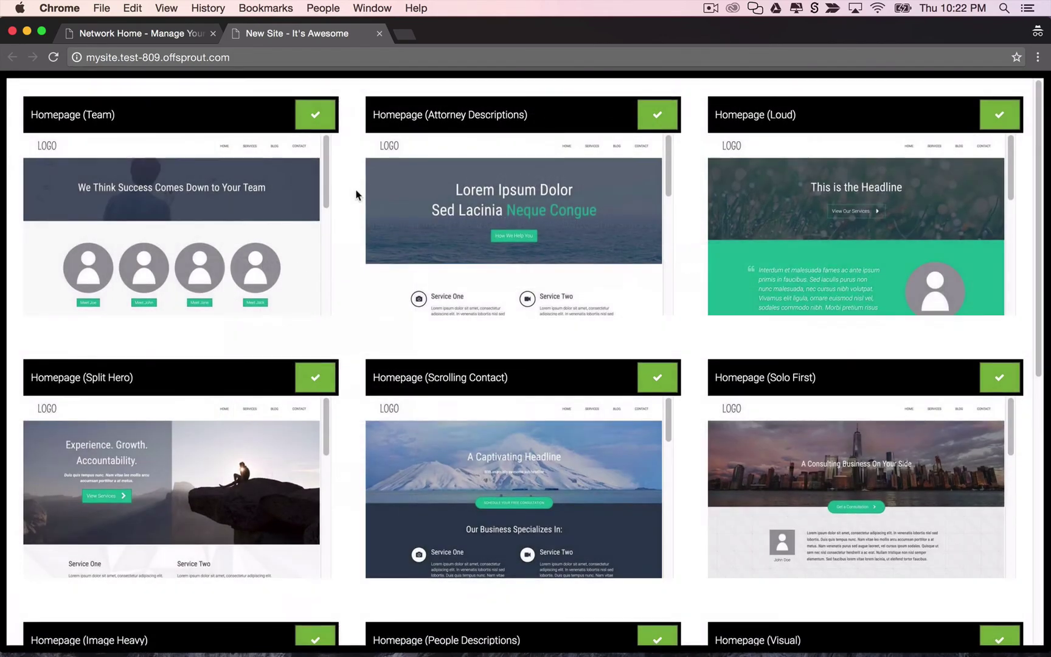
scroll(355, 201, "down", 10)
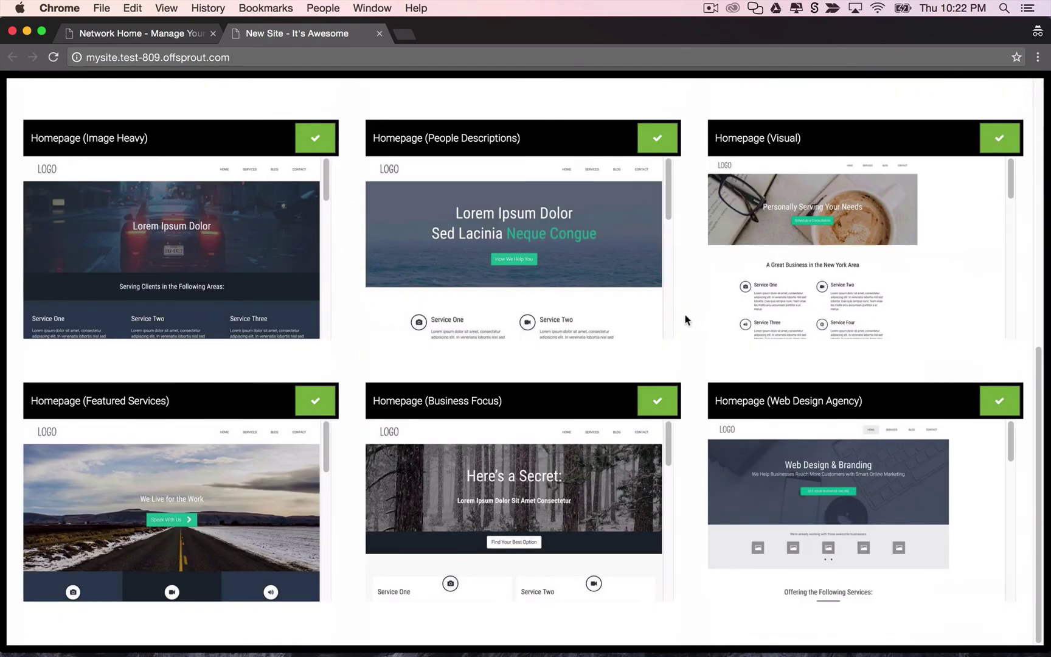
scroll(686, 319, "up", 8)
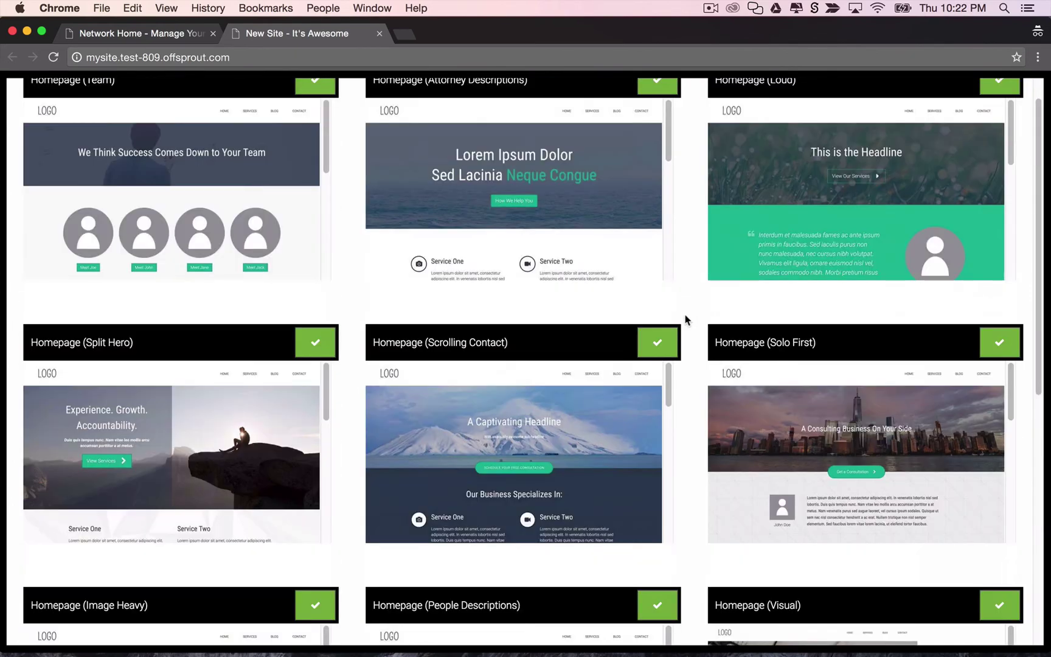
scroll(685, 317, "down", 8)
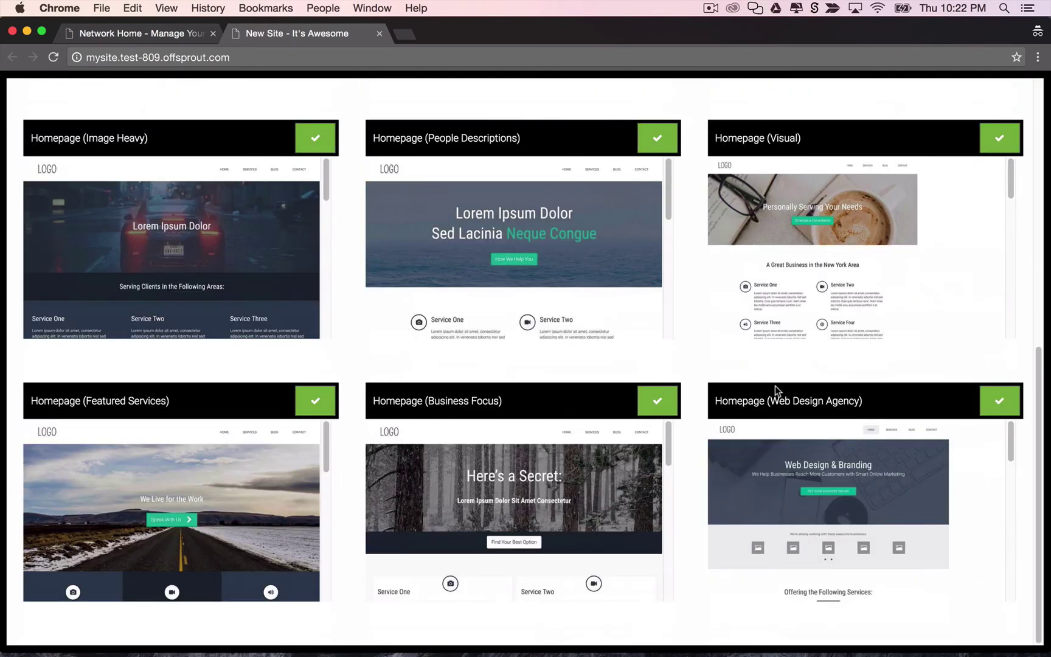
left_click(1000, 401)
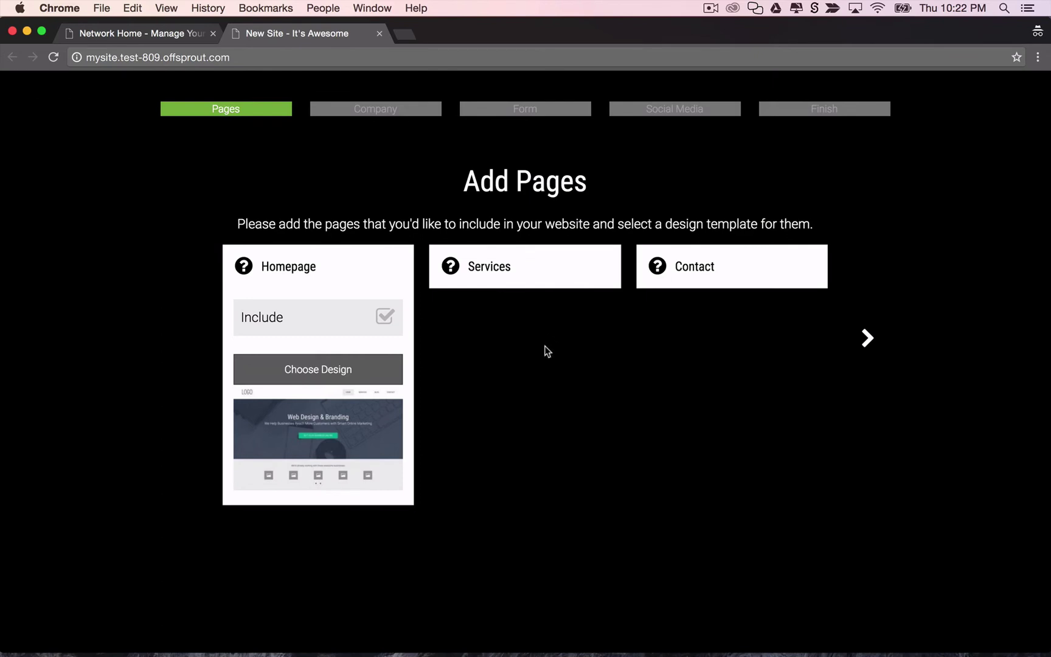
Include the Services page with Service 1 and Service 2, and include the Contact page.
left_click(541, 286)
left_click(592, 317)
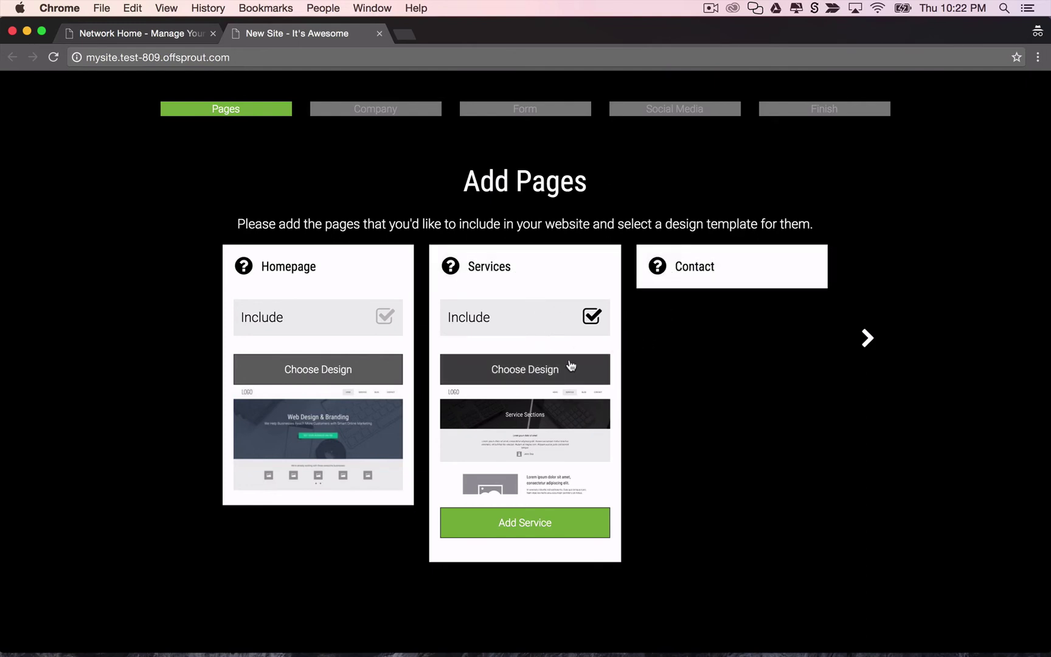
left_click(568, 517)
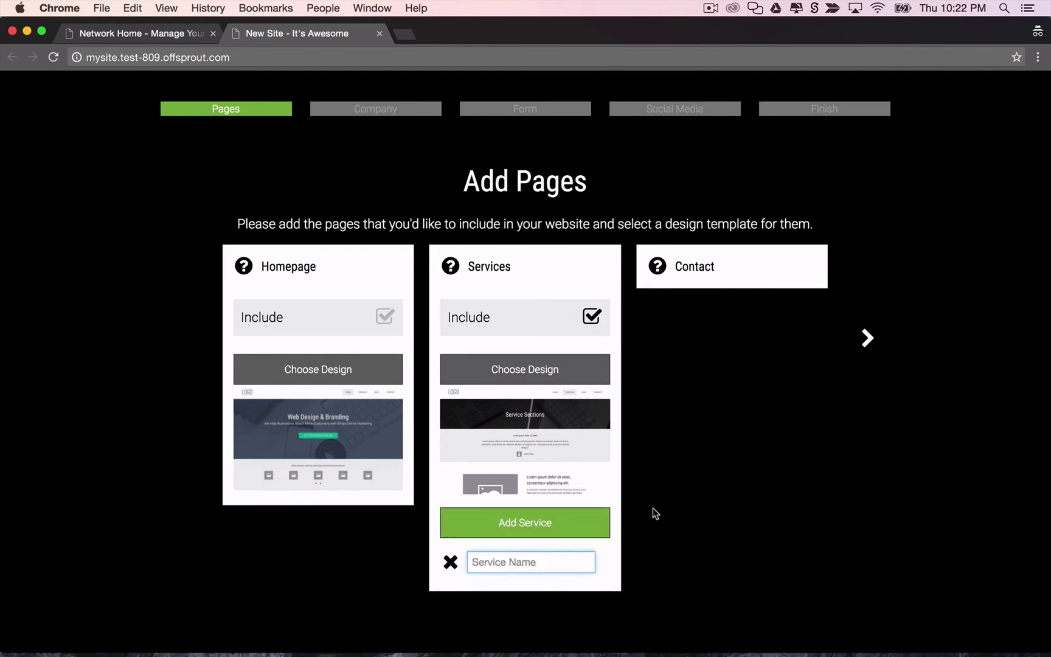
type("Seri")
key("BackSpace")
type("vice 1")
left_click(598, 517)
left_click(554, 560)
type("Service 2")
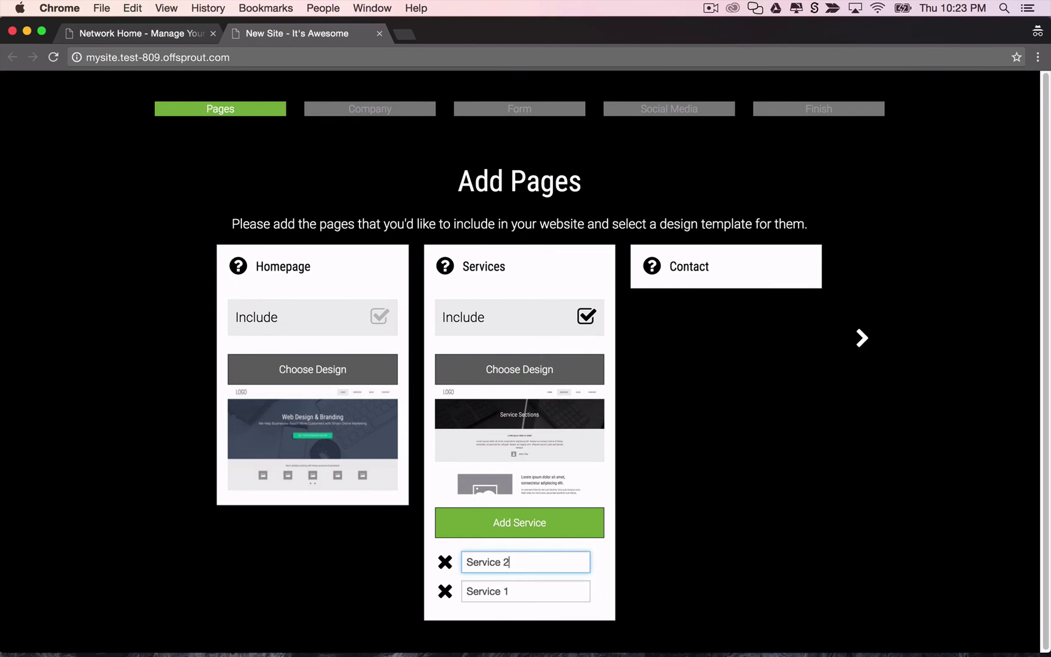
left_click(730, 281)
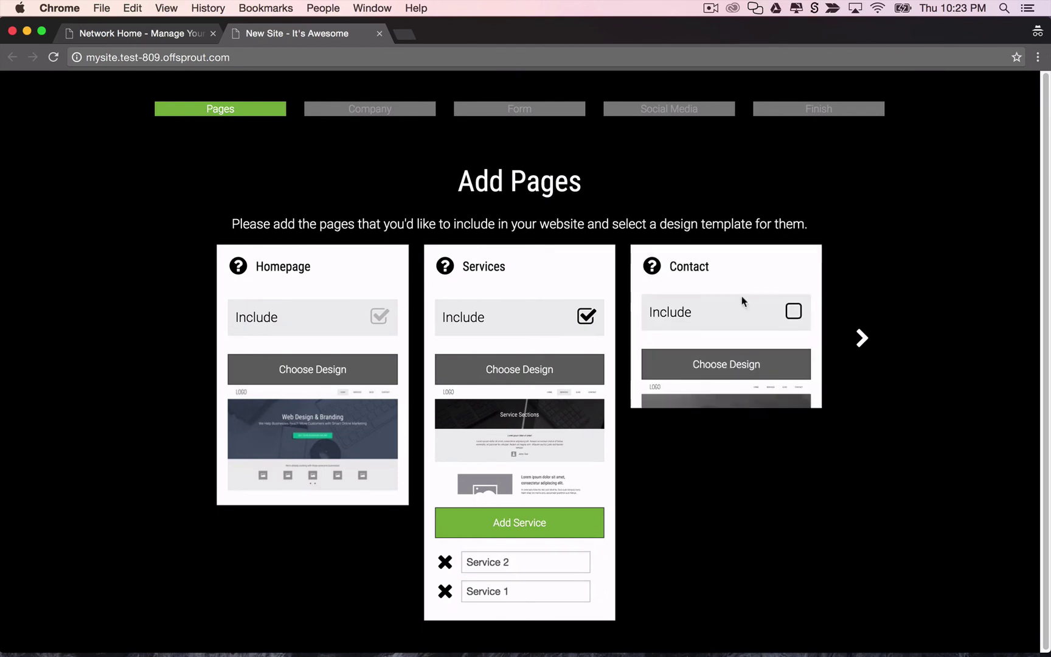
left_click(793, 317)
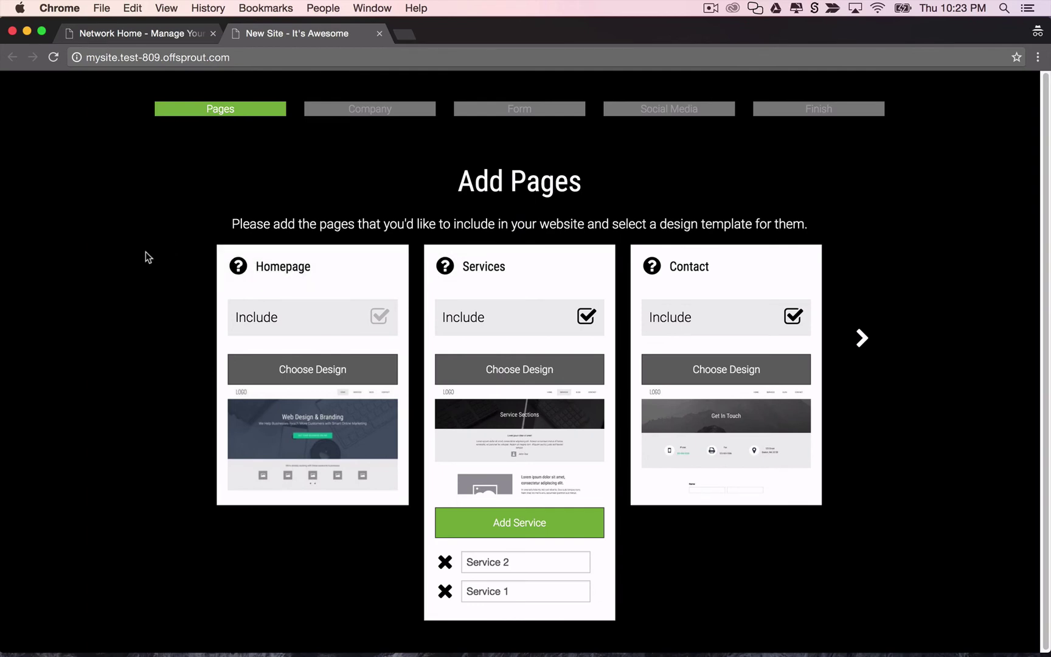
From the network dashboard, open New Sites > Site Grower settings and expand the Pages Step.
left_click(123, 32)
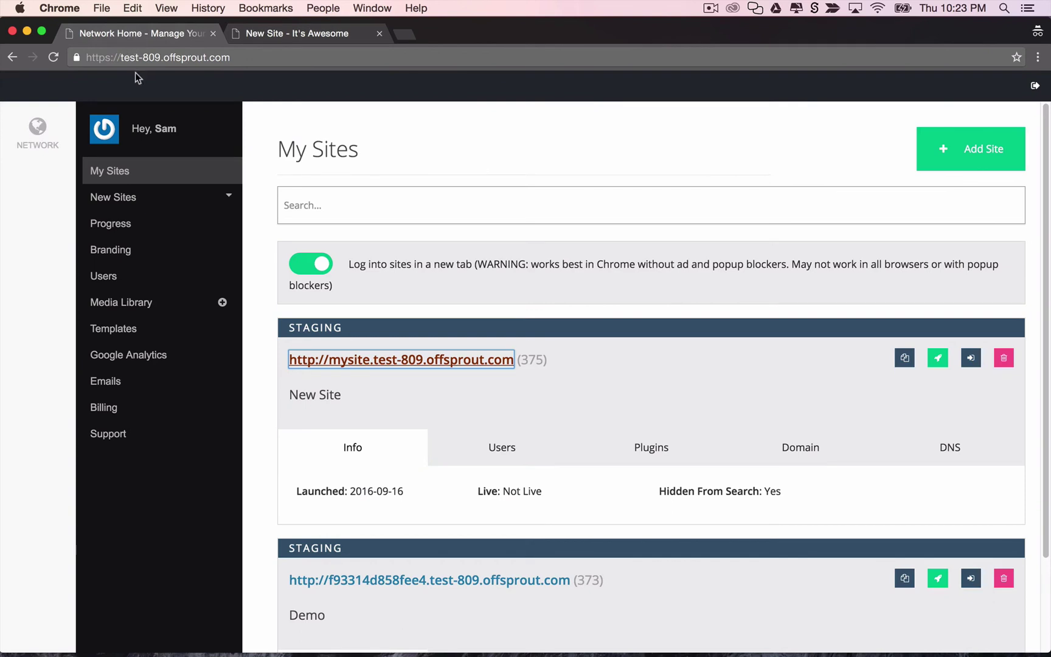
left_click(159, 200)
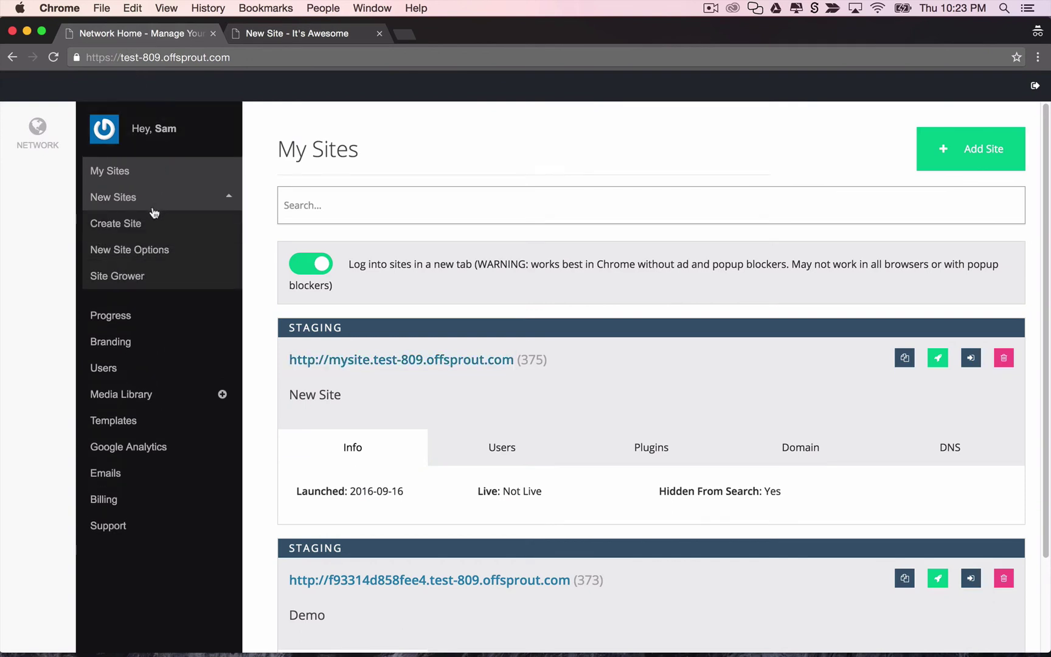
left_click(146, 277)
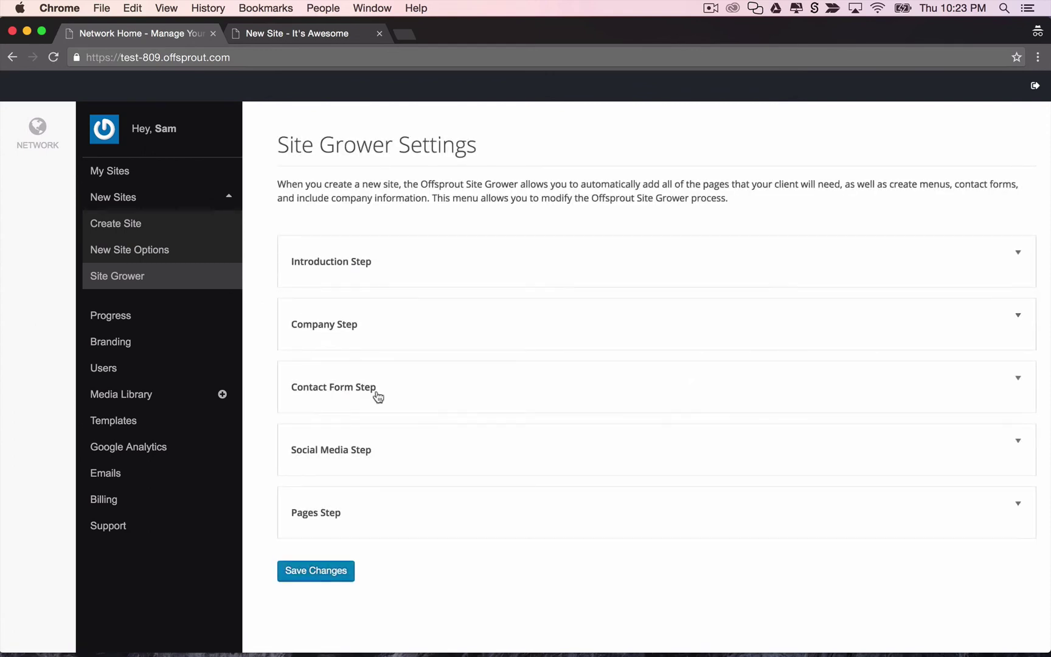
left_click(651, 519)
scroll(627, 450, "down", 6)
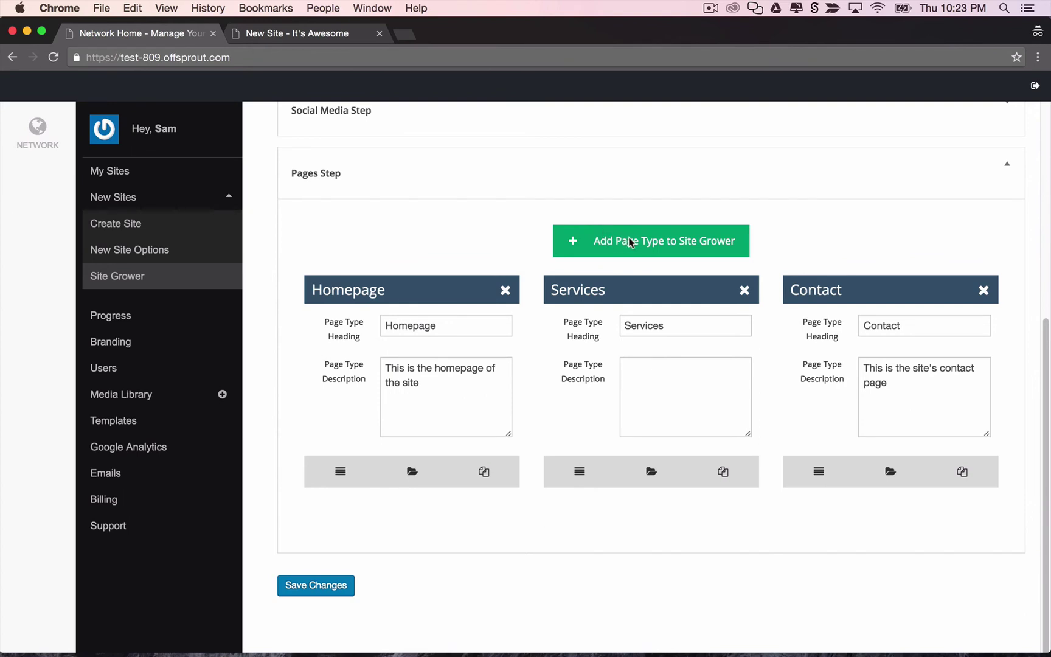
Add a page type with heading Blog, the Blog folder and default title Blog, then save.
left_click(636, 243)
scroll(521, 429, "down", 5)
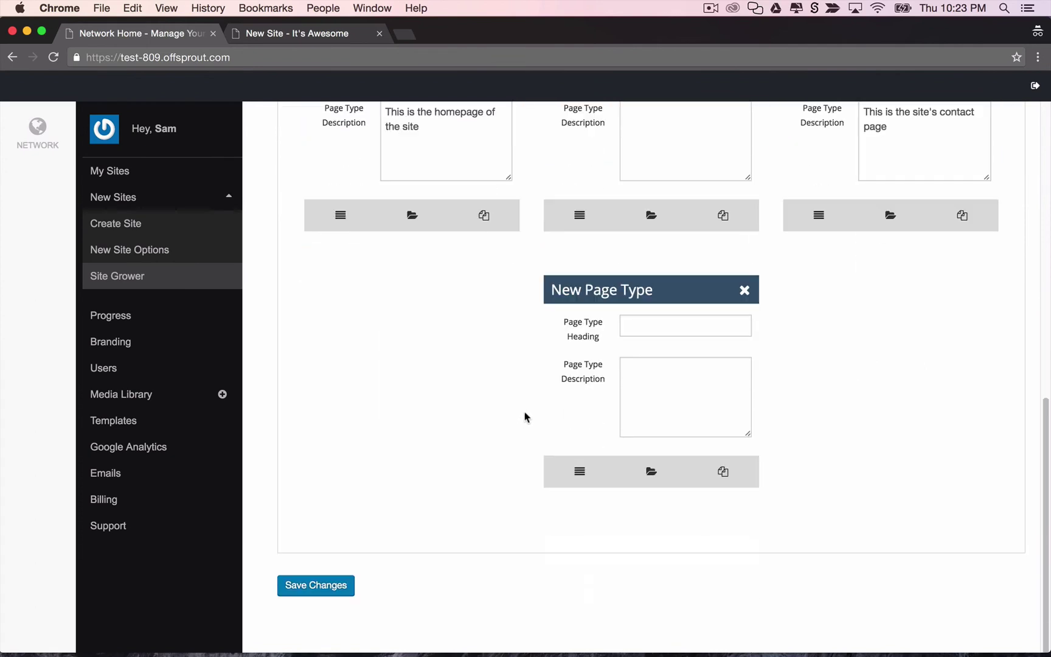
left_click(648, 330)
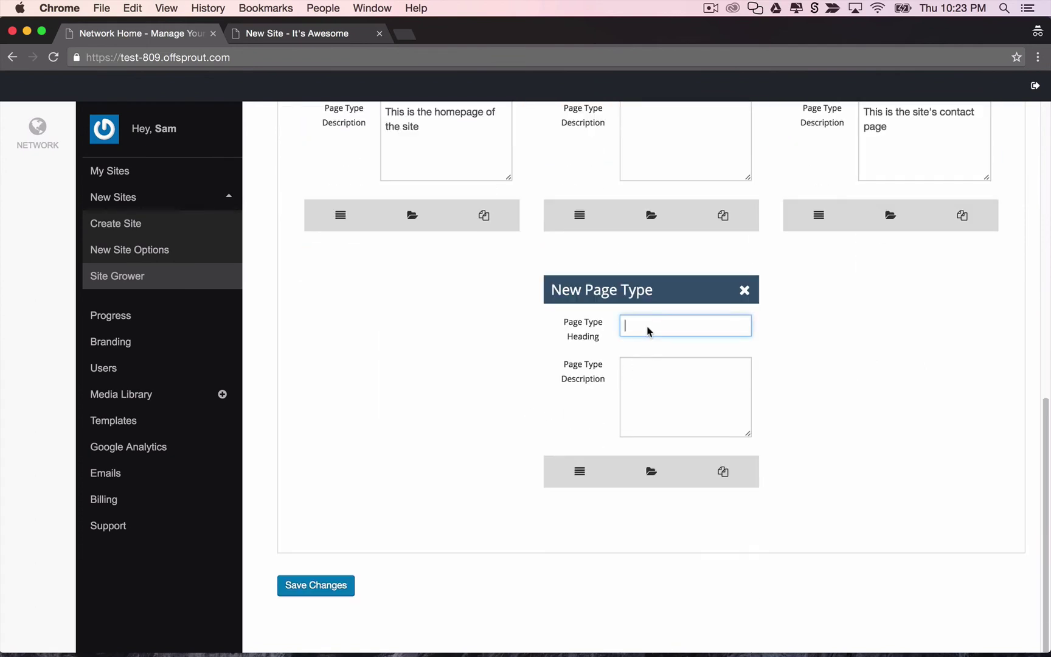
type("Blog")
left_click(651, 472)
left_click(669, 327)
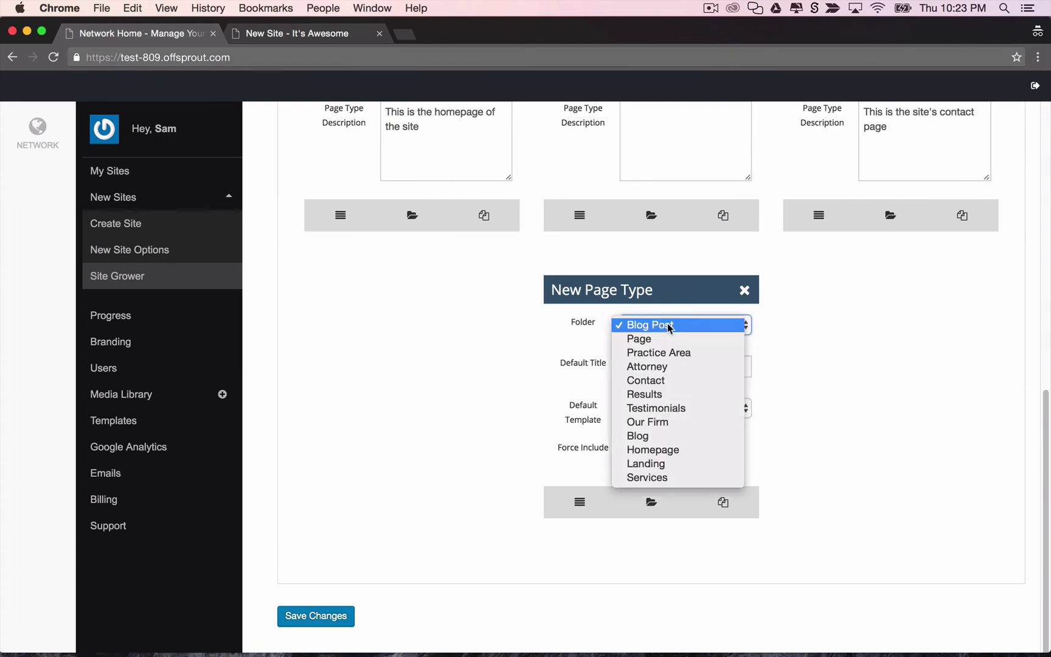
left_click(664, 434)
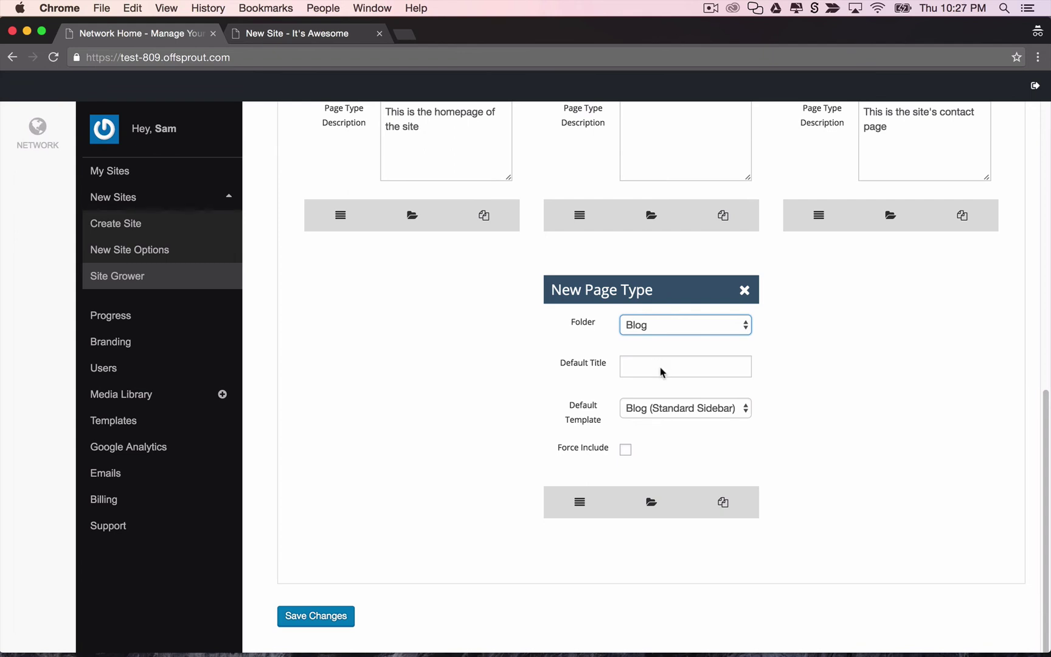
left_click(662, 373)
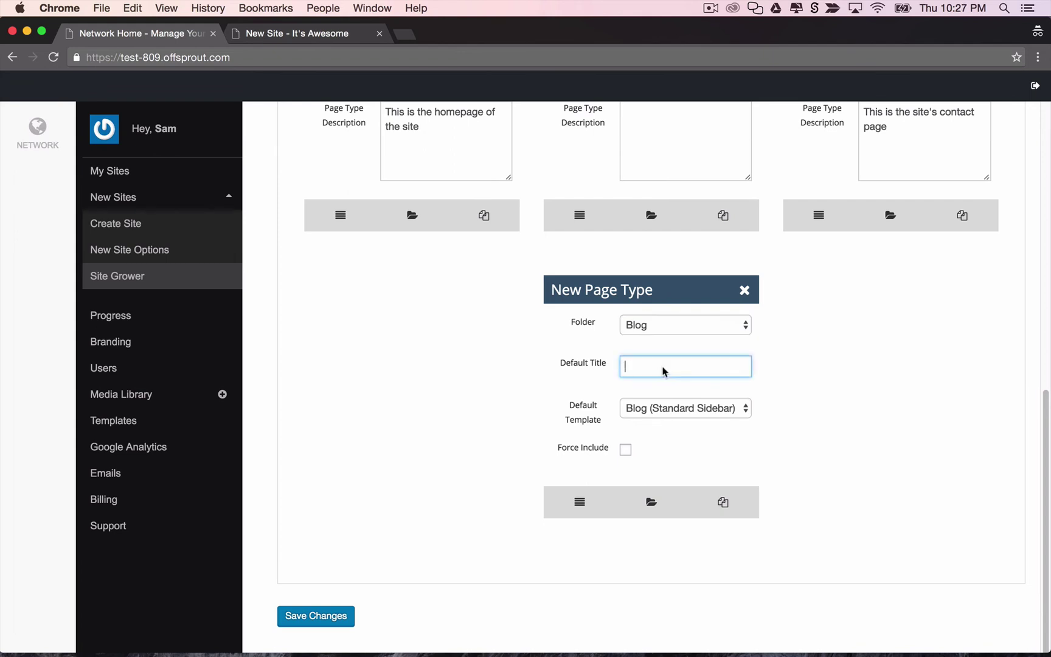
type("Blog")
scroll(826, 343, "up", 1)
scroll(640, 390, "down", 2)
left_click(329, 583)
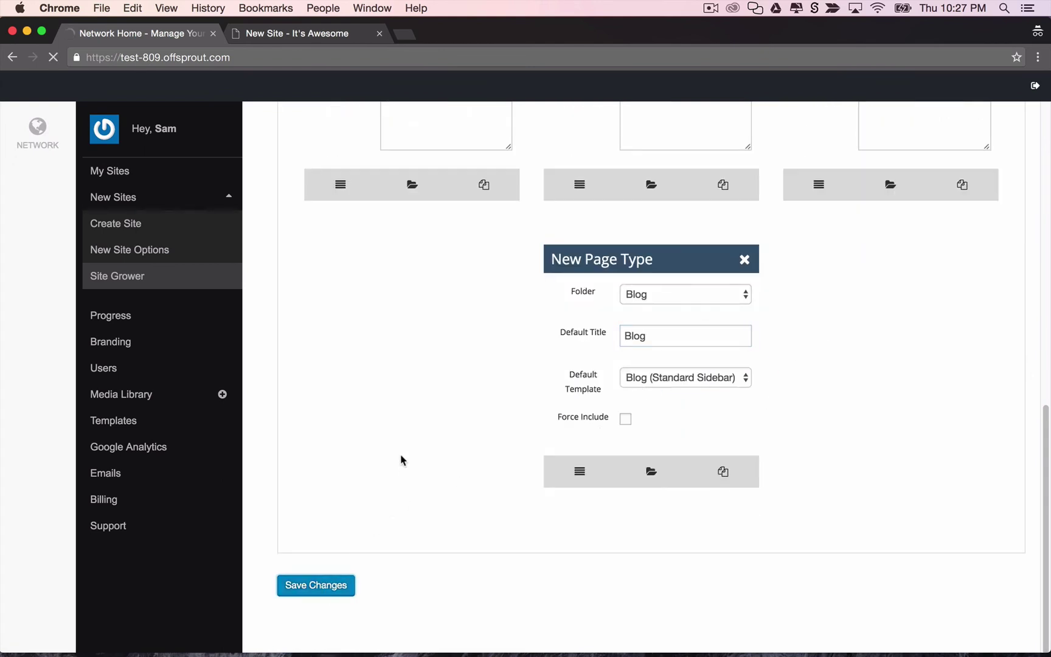
Reload the new site's Add Pages step and include the Blog page with the Blog (Modern) design.
left_click(312, 34)
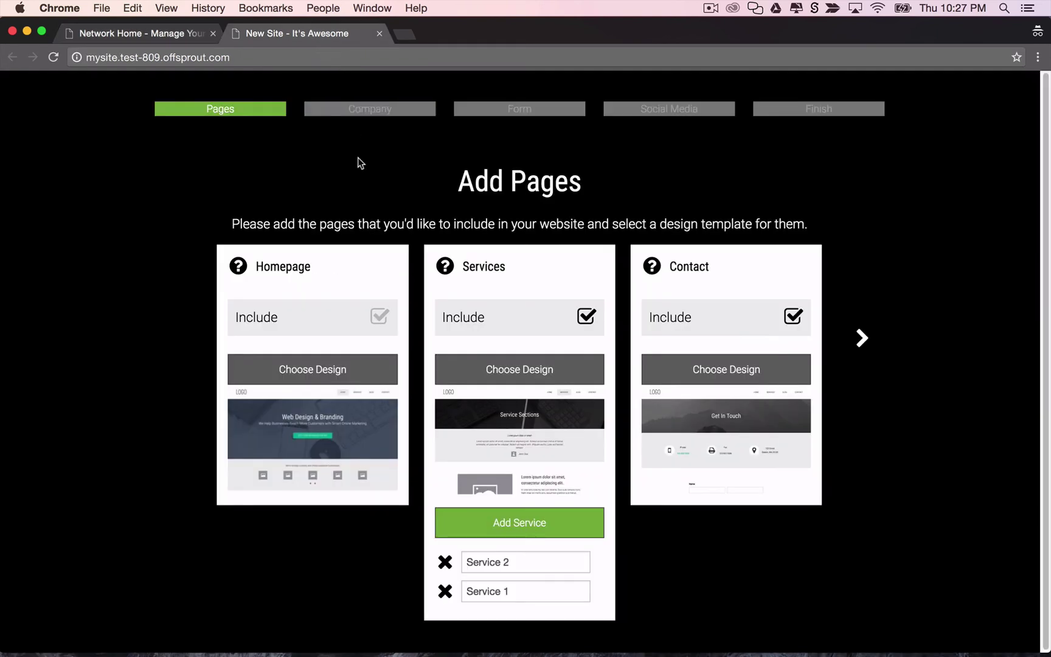
key("super+r")
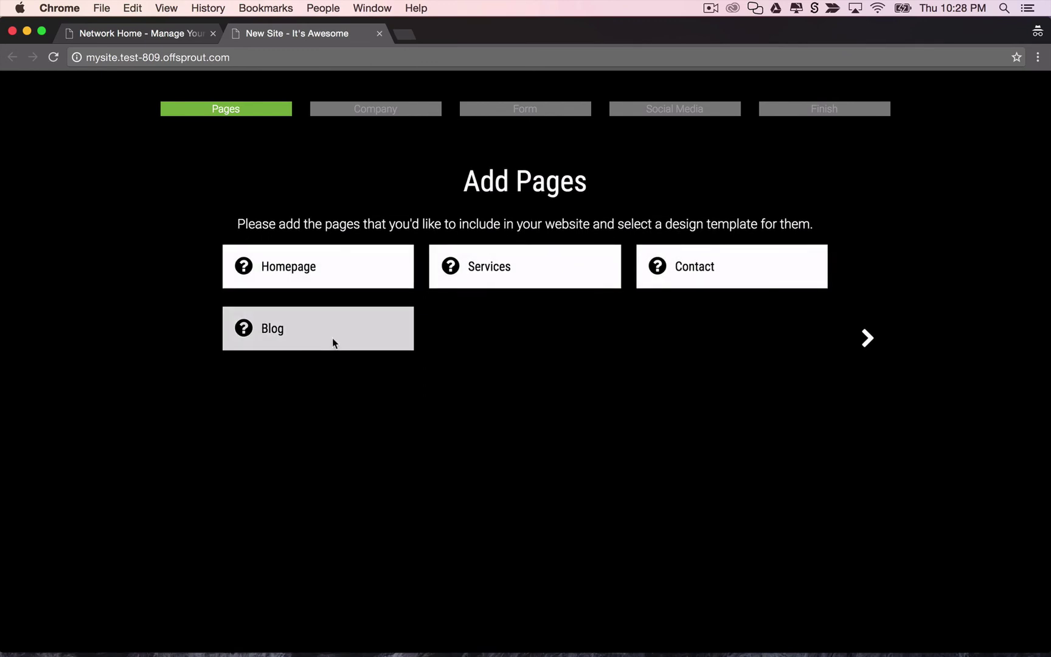
left_click(333, 332)
left_click(385, 380)
left_click(344, 426)
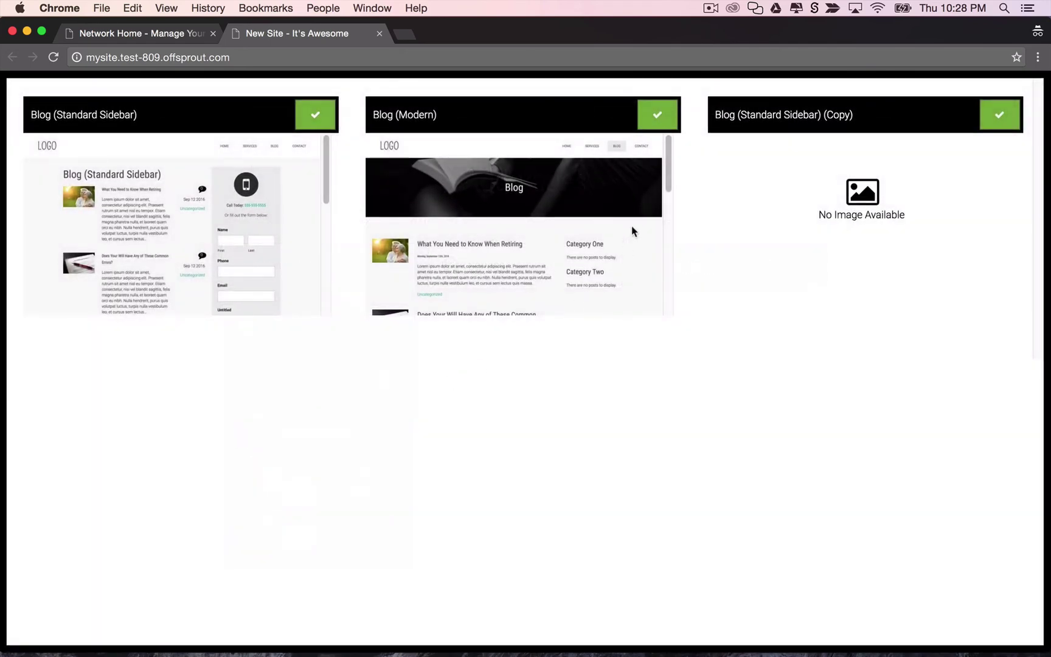
left_click(658, 114)
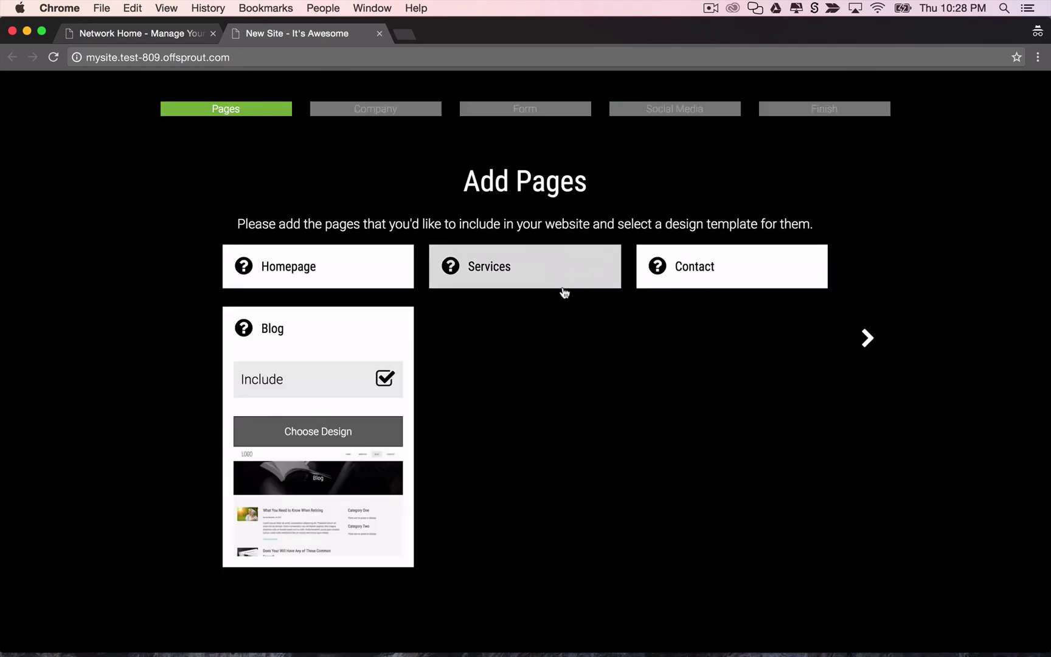
On the Company step, set the company's full name to My Company.
left_click(394, 115)
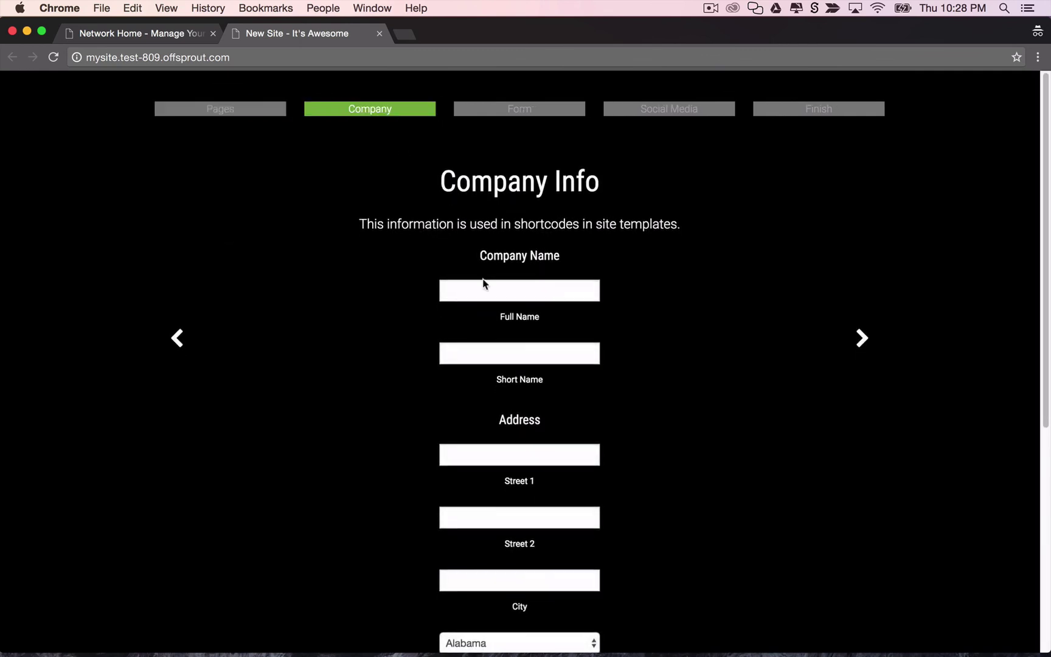
left_click(488, 291)
type("My Com")
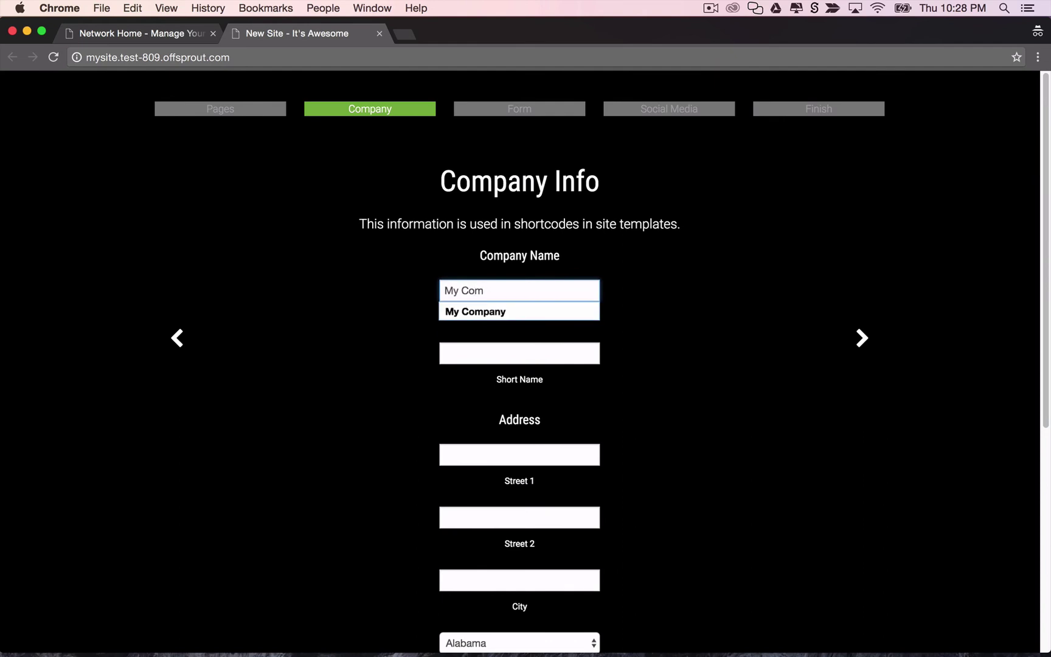
key("Down")
key("Return")
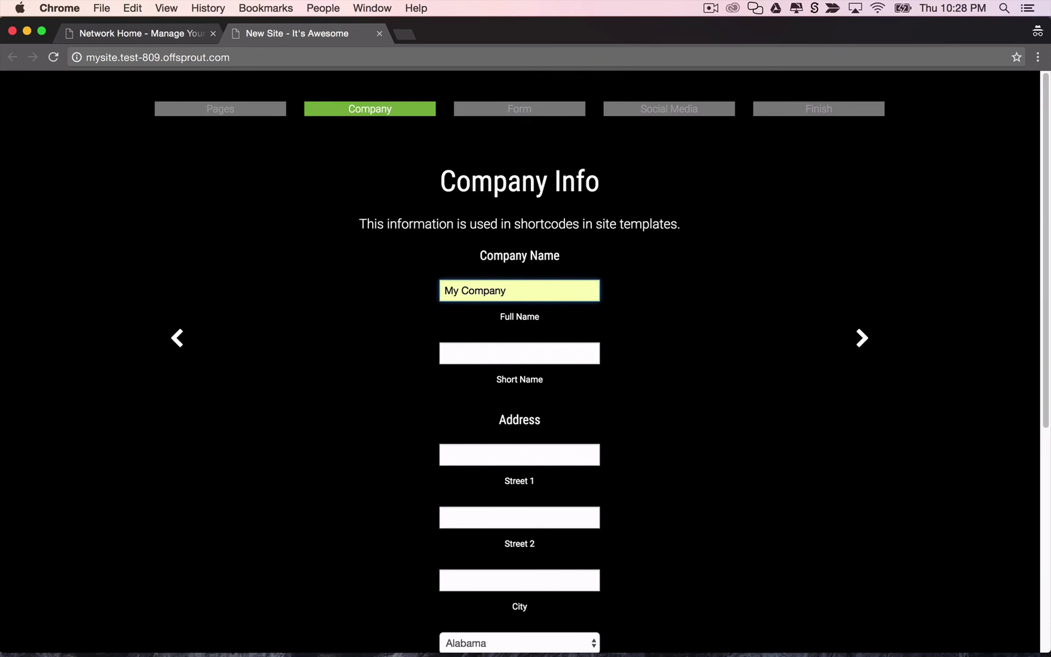
left_click(519, 353)
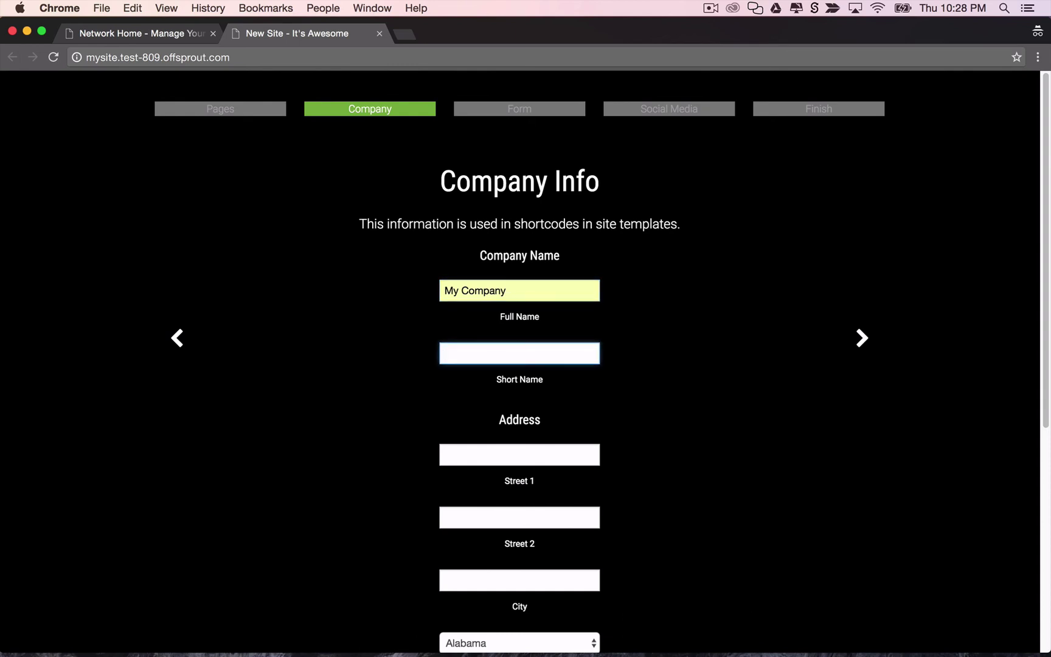
Fill in the company's street, city, state, zip code and phone number.
left_click(520, 455)
type("123")
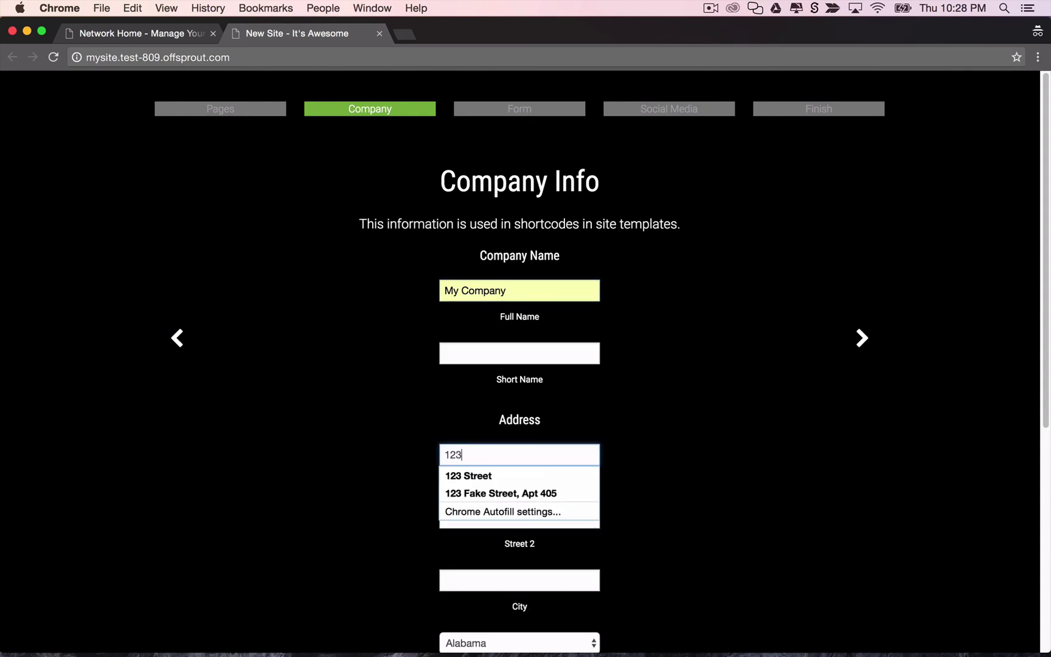
key("Down")
key("Tab")
key("Tab")
type("Boston")
key("Tab")
type("mas")
key("Tab")
type("012")
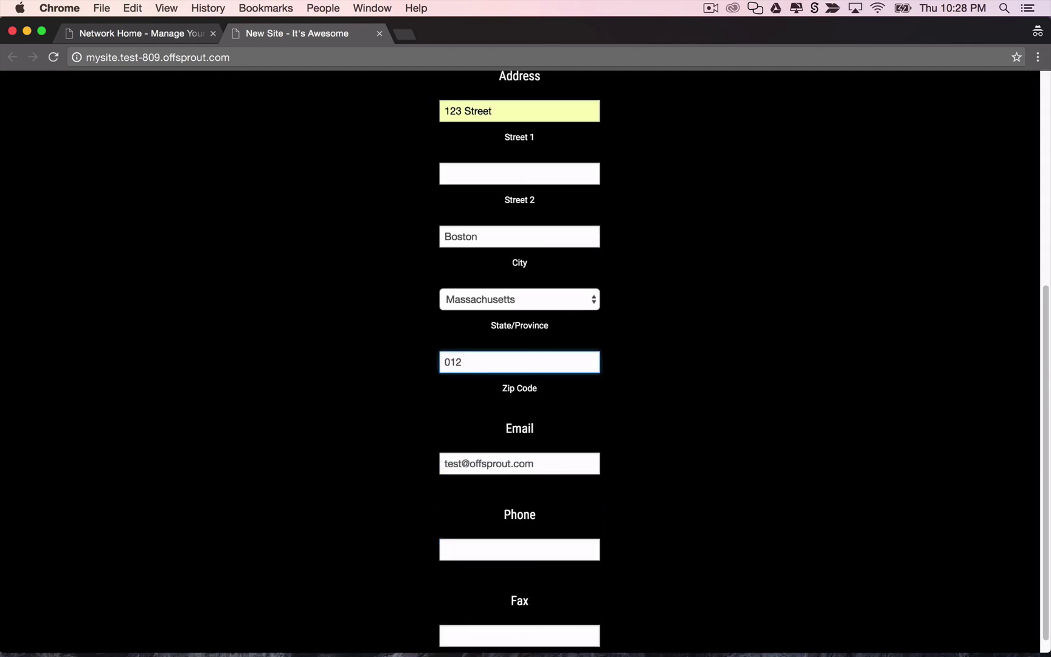
type("20")
left_click(507, 553)
type("555-555-")
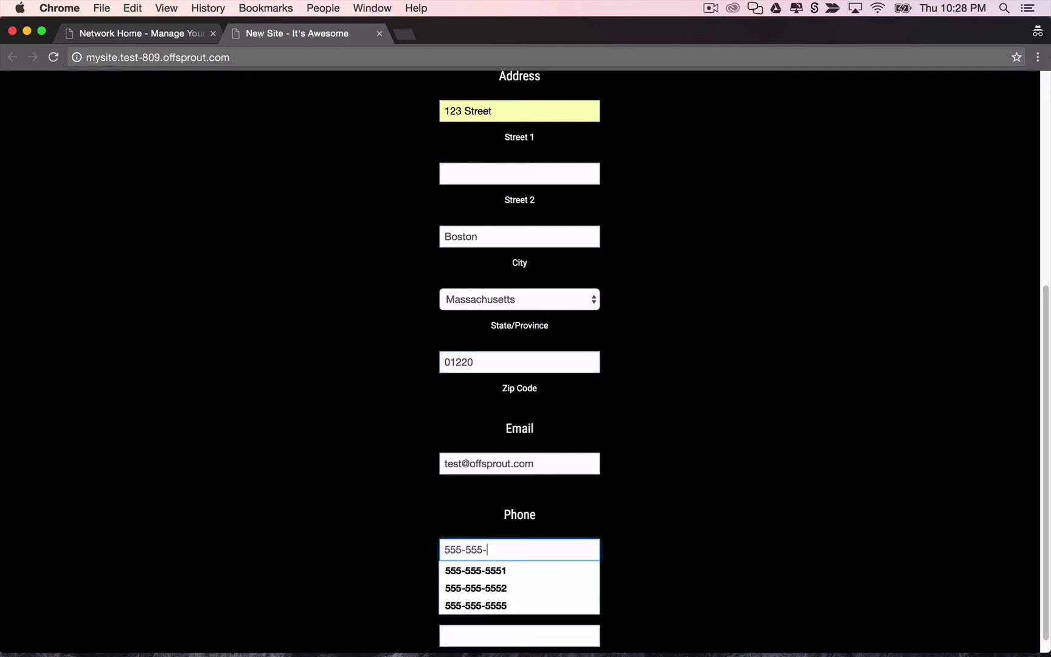
type("5555")
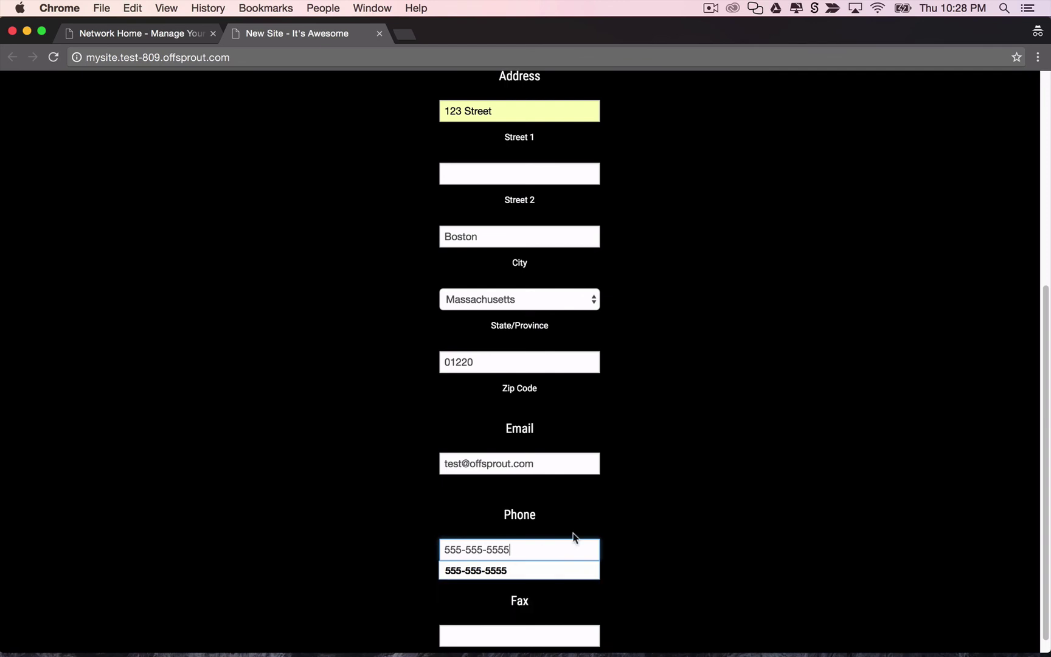
left_click(690, 485)
scroll(704, 430, "up", 6)
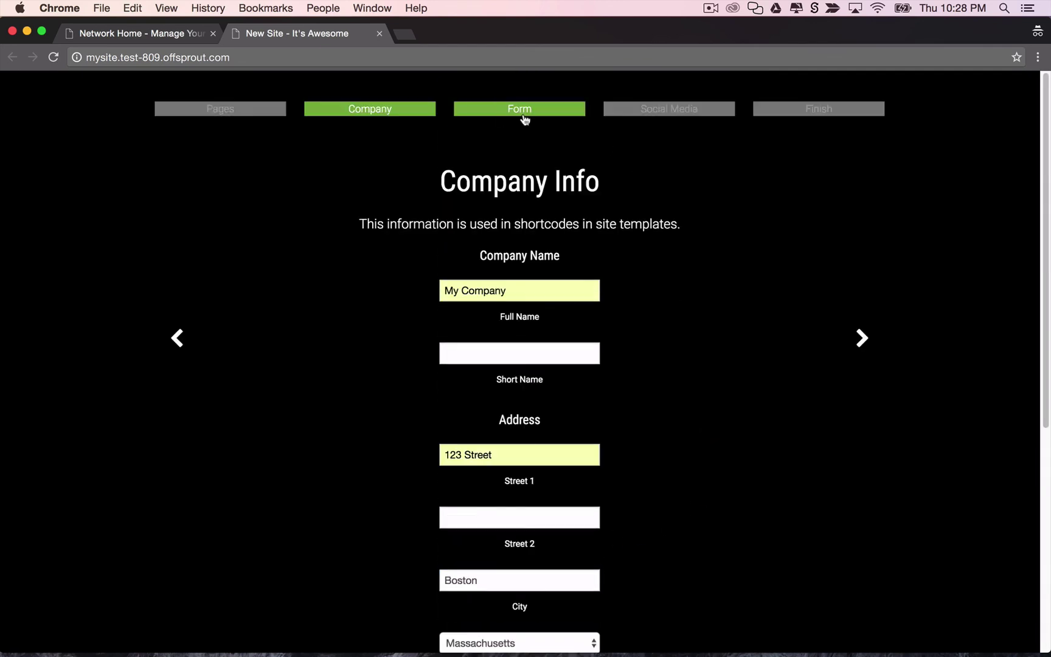
Change the contact form's submit button label to 'Get Your Consultation'.
left_click(524, 111)
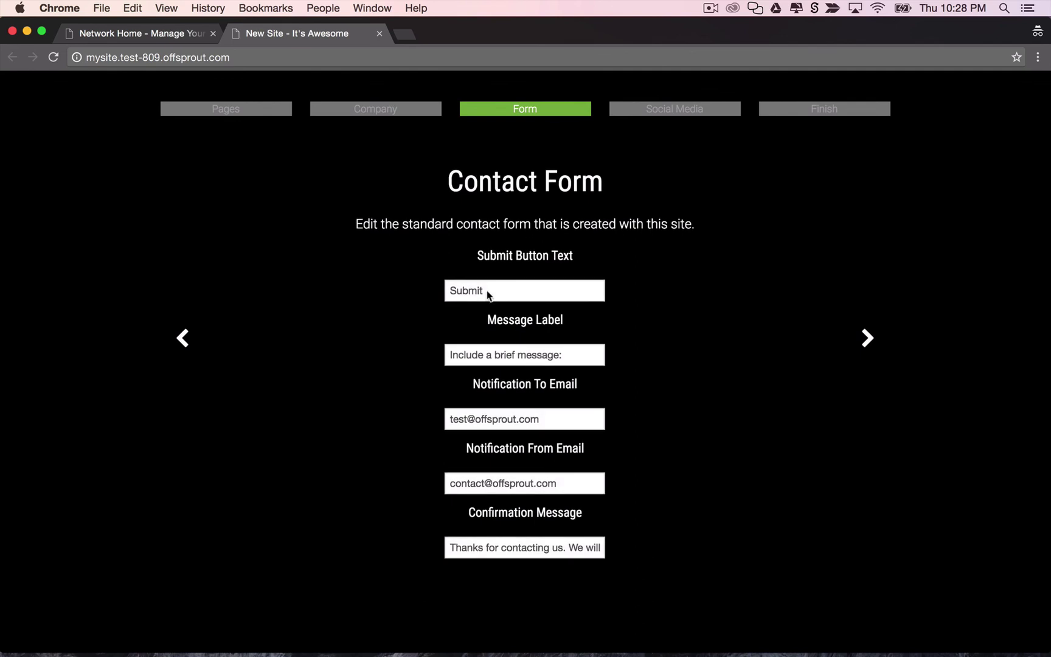
double_click(486, 290)
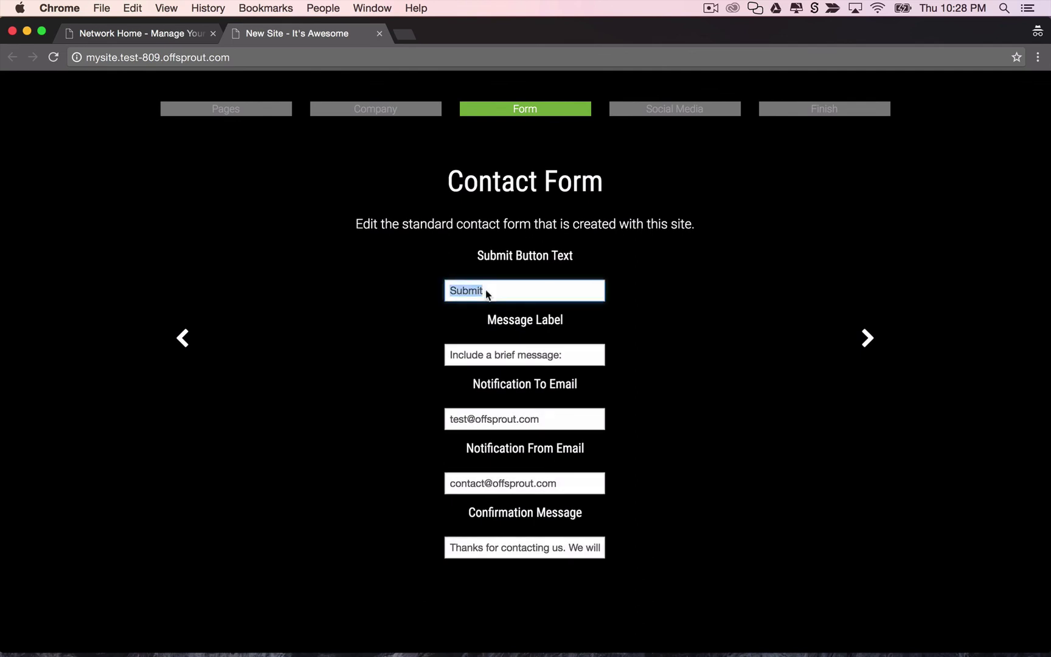
type("Get Your Consultation")
Move through Social Media to Finish and submit the setup to grow the site.
left_click(679, 109)
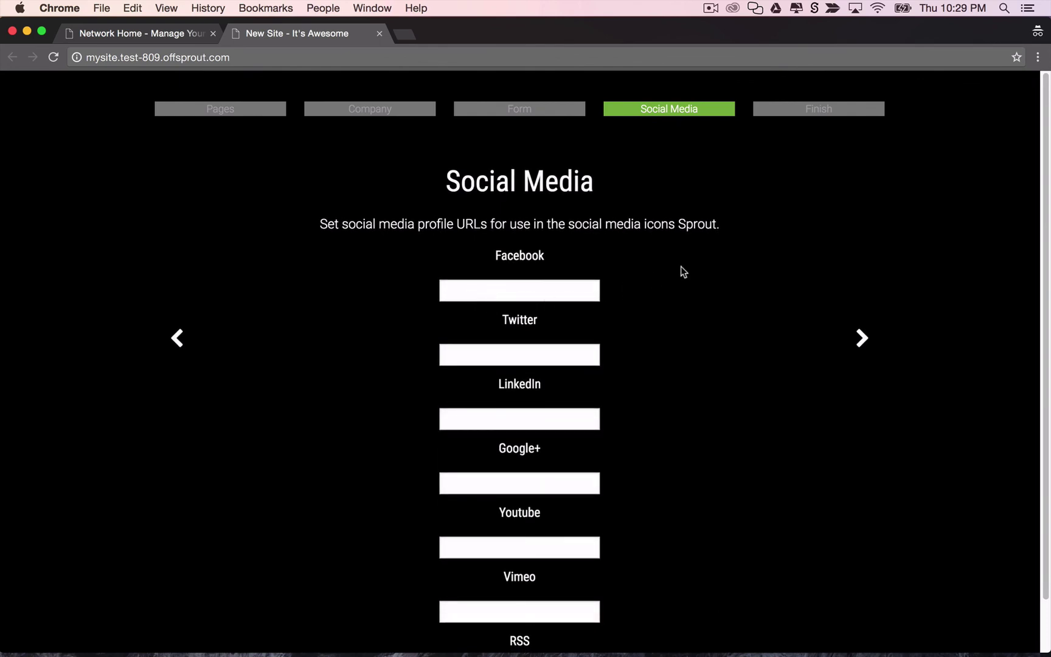
left_click(817, 110)
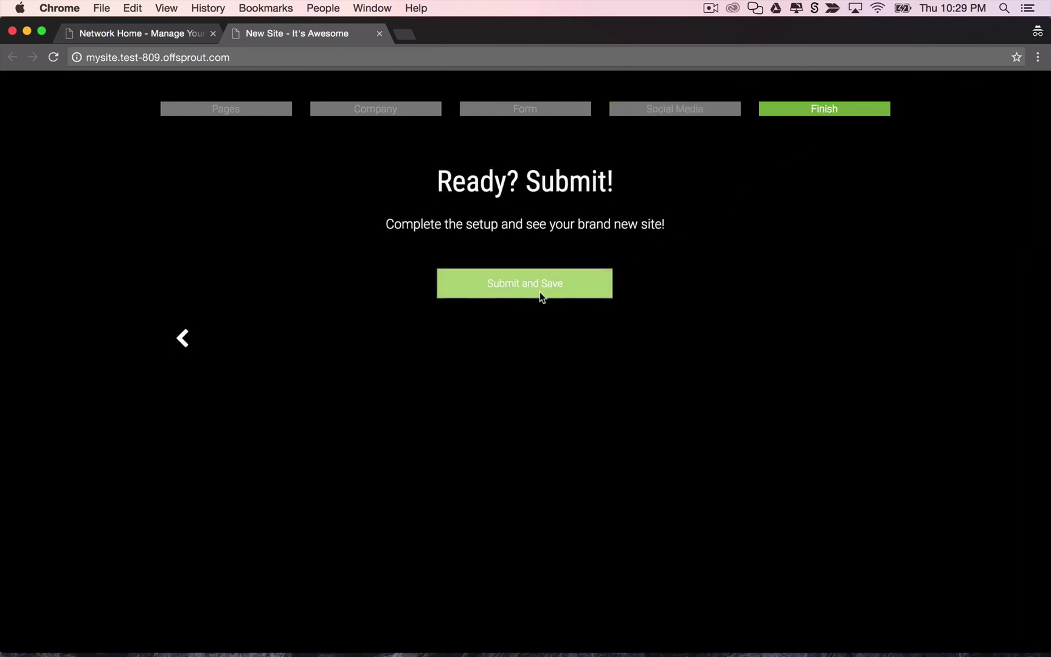
left_click(539, 293)
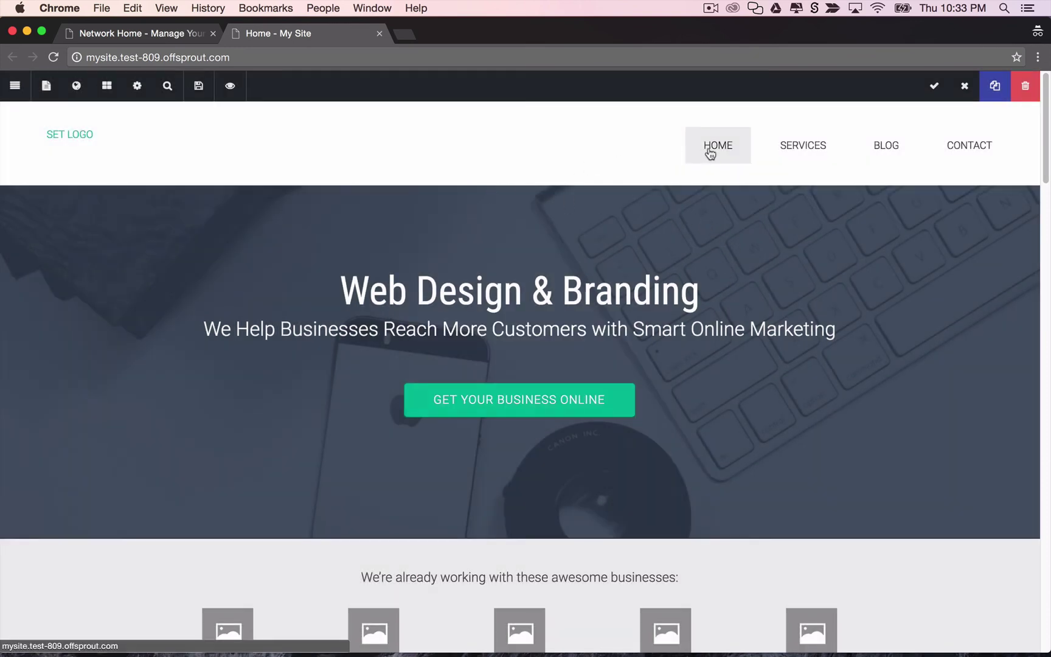
View the grown site's Blog page, then open its Service 1 page.
mouse_move(791, 149)
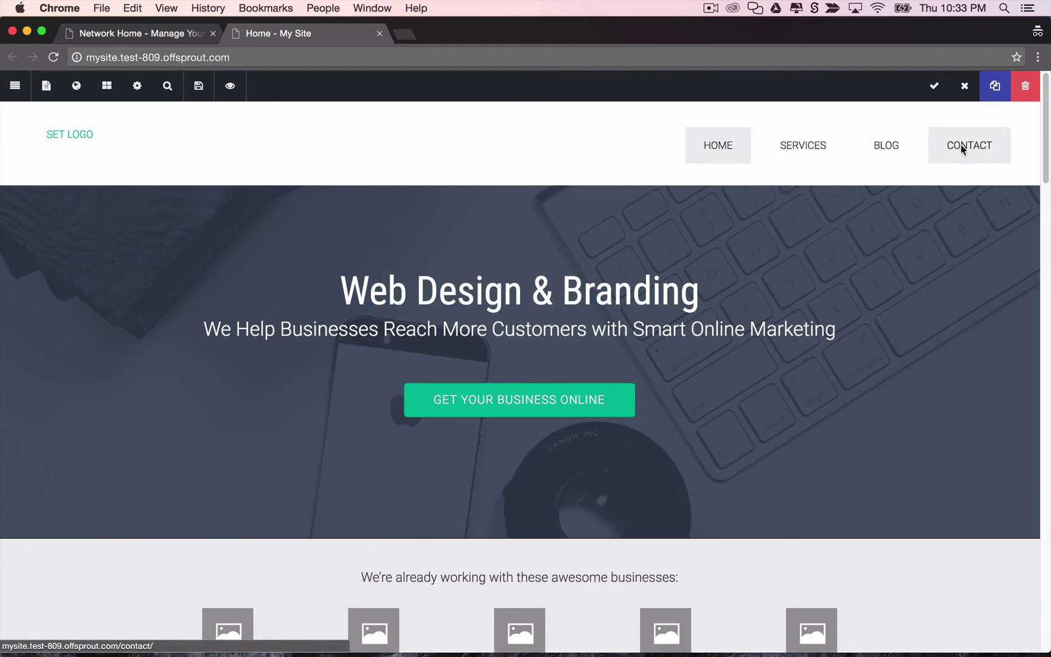
left_click(893, 149)
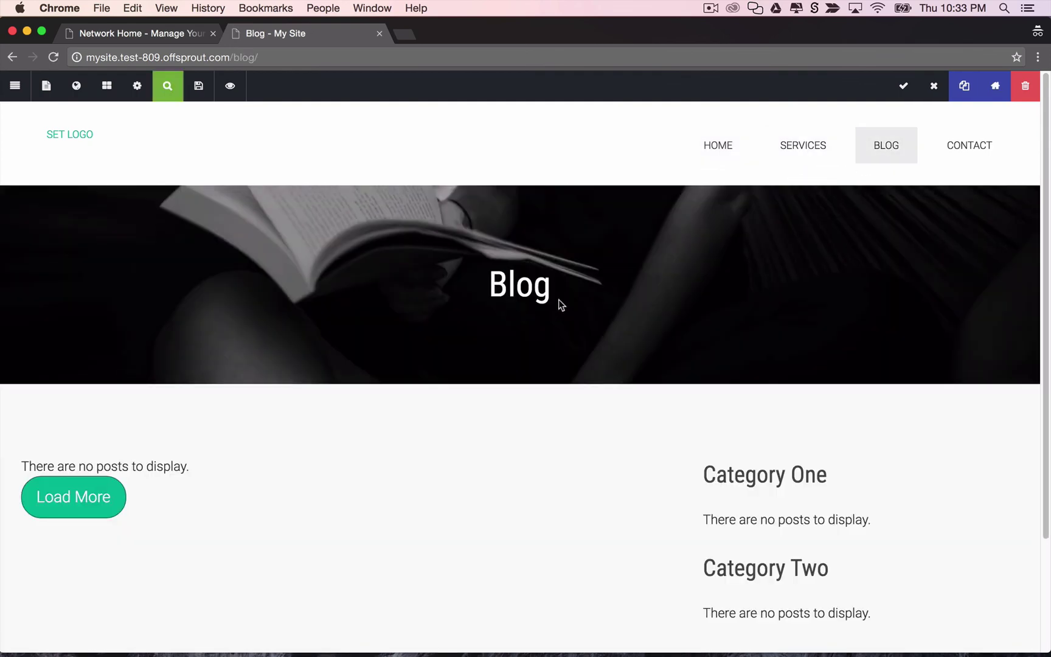
left_click(800, 183)
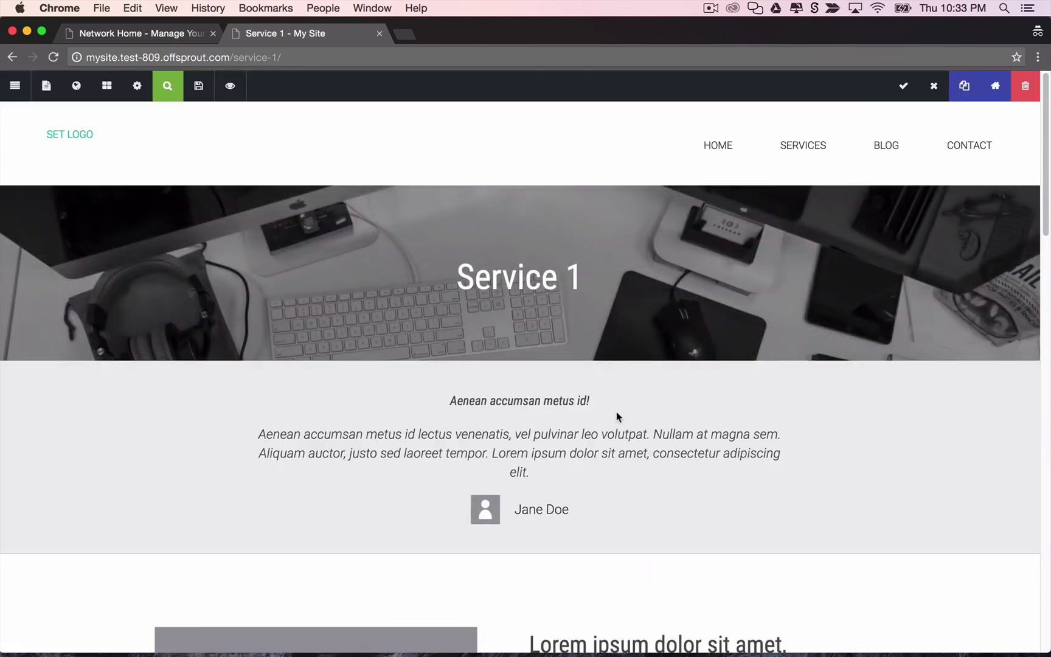
left_click(47, 87)
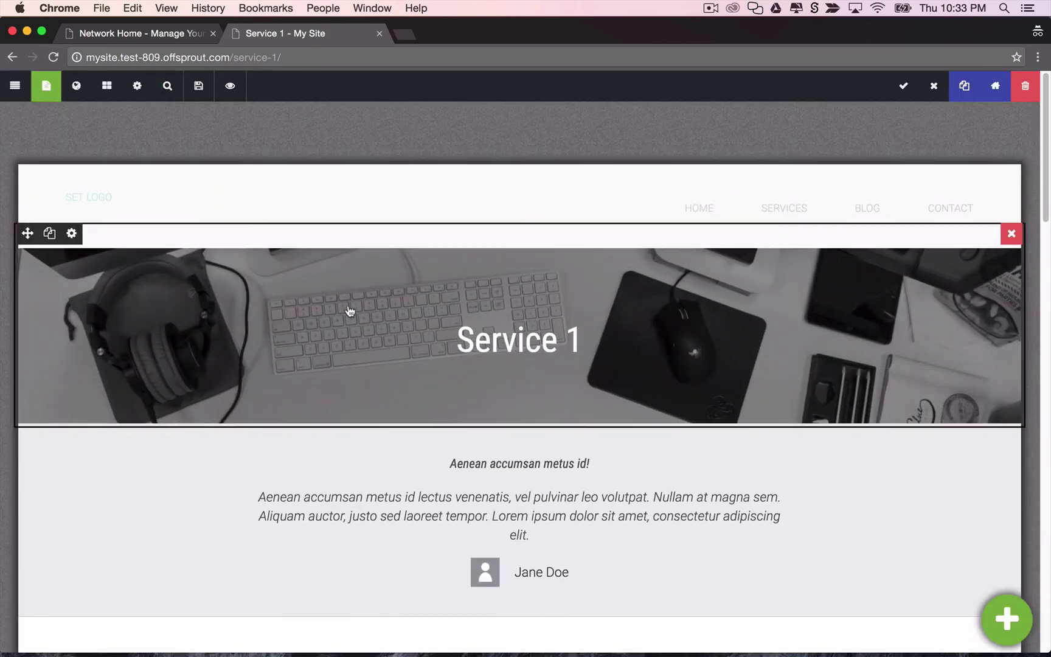
scroll(464, 525, "down", 3)
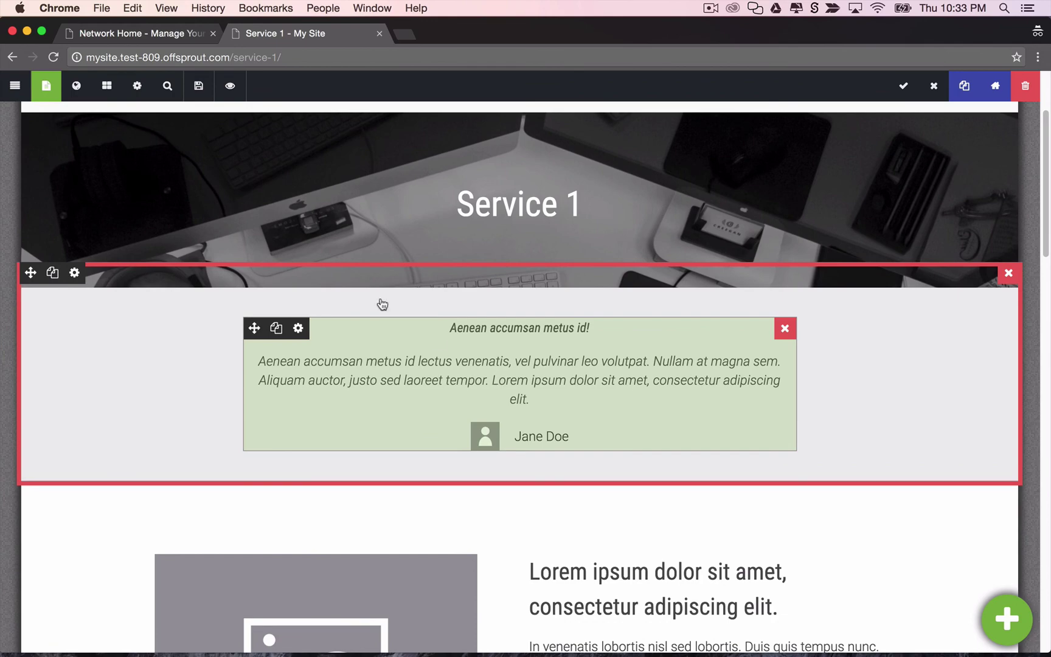
left_click(15, 86)
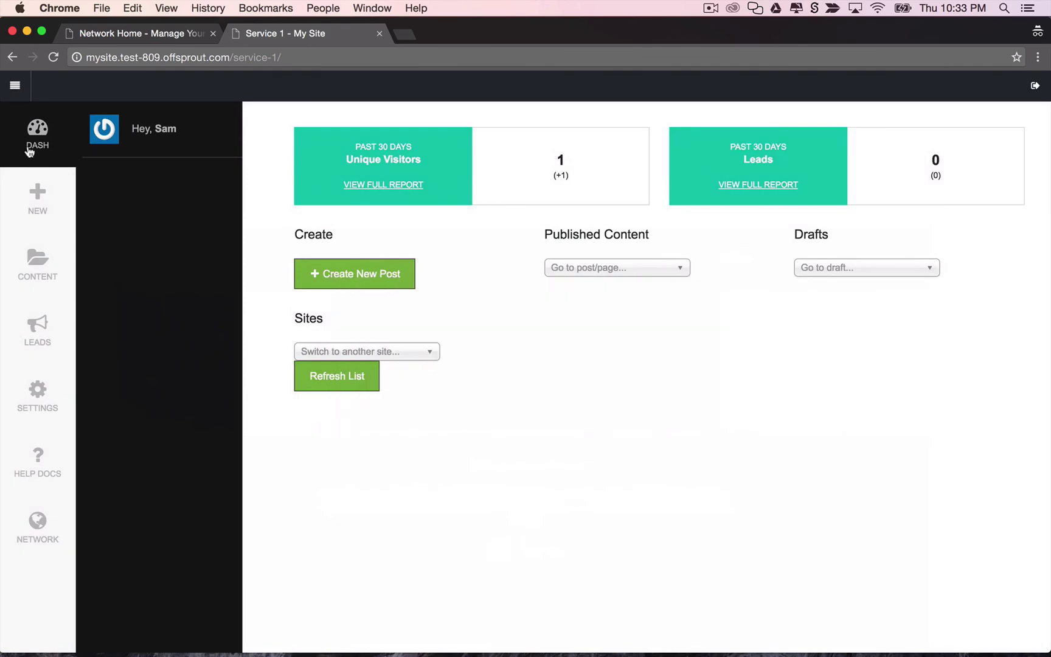
left_click(43, 194)
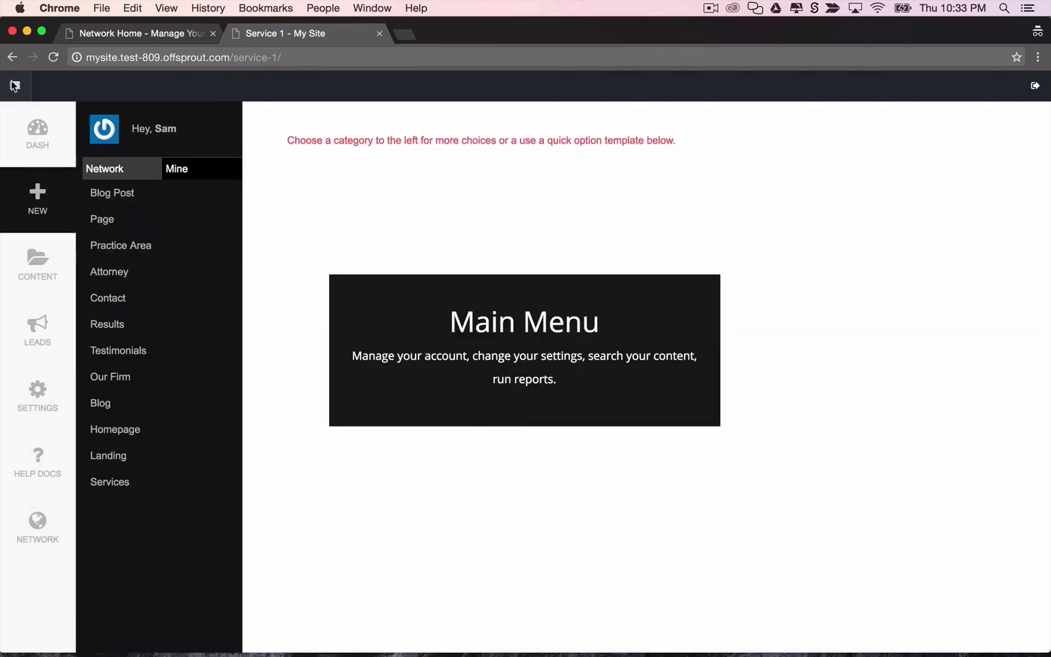
left_click(15, 85)
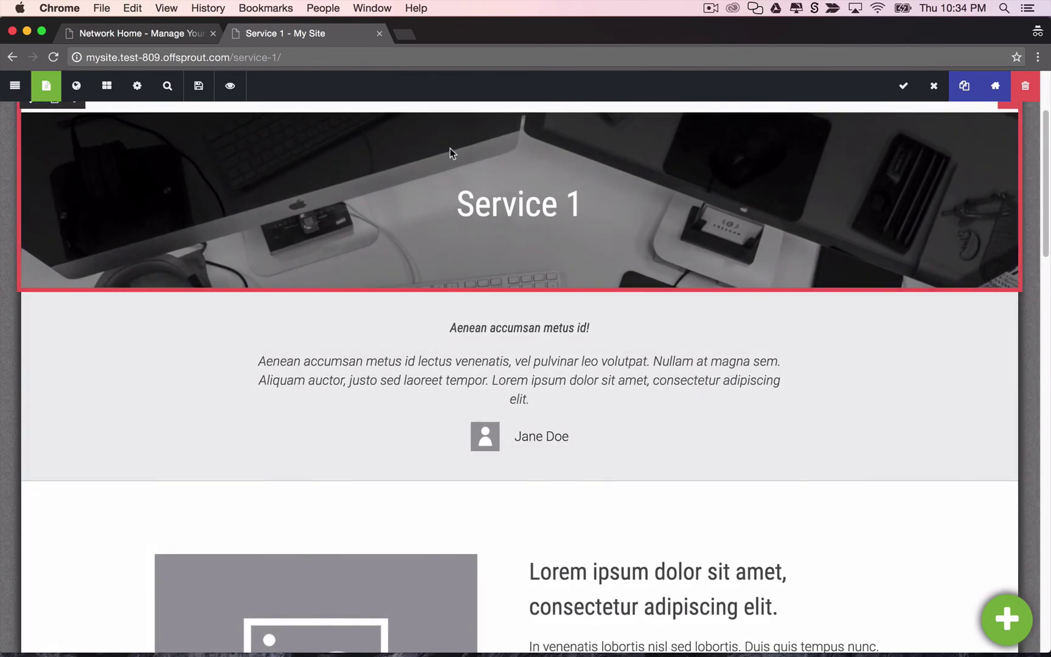
Open the network's My Sites list and browse the new site's Users, Plugins, Domain, DNS and Info tabs.
left_click(149, 34)
left_click(146, 170)
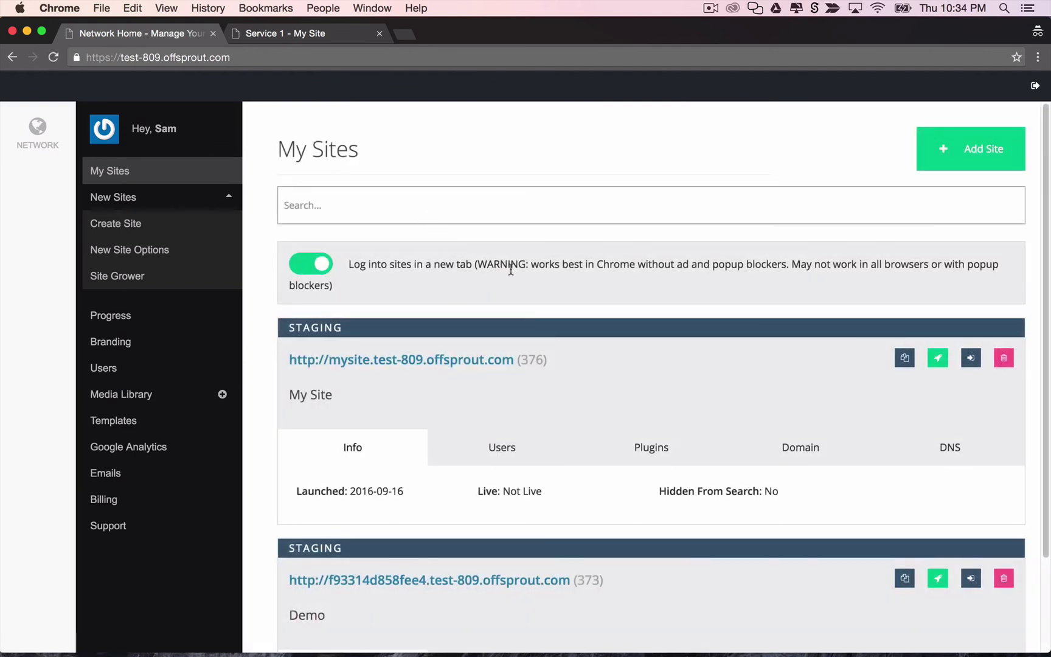
scroll(517, 268, "down", 1)
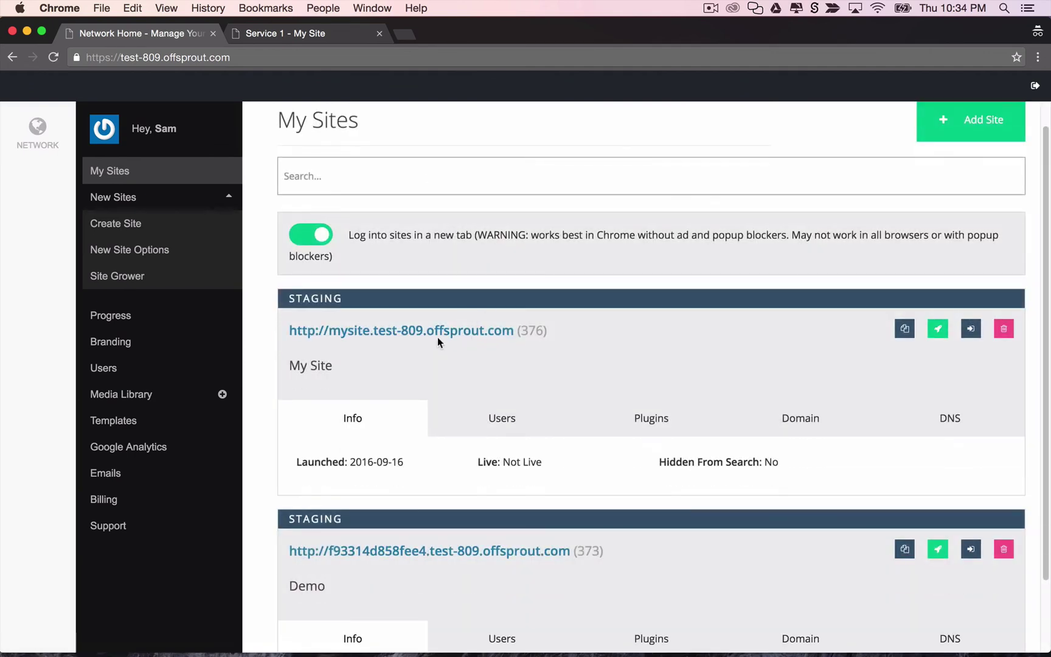
left_click(510, 417)
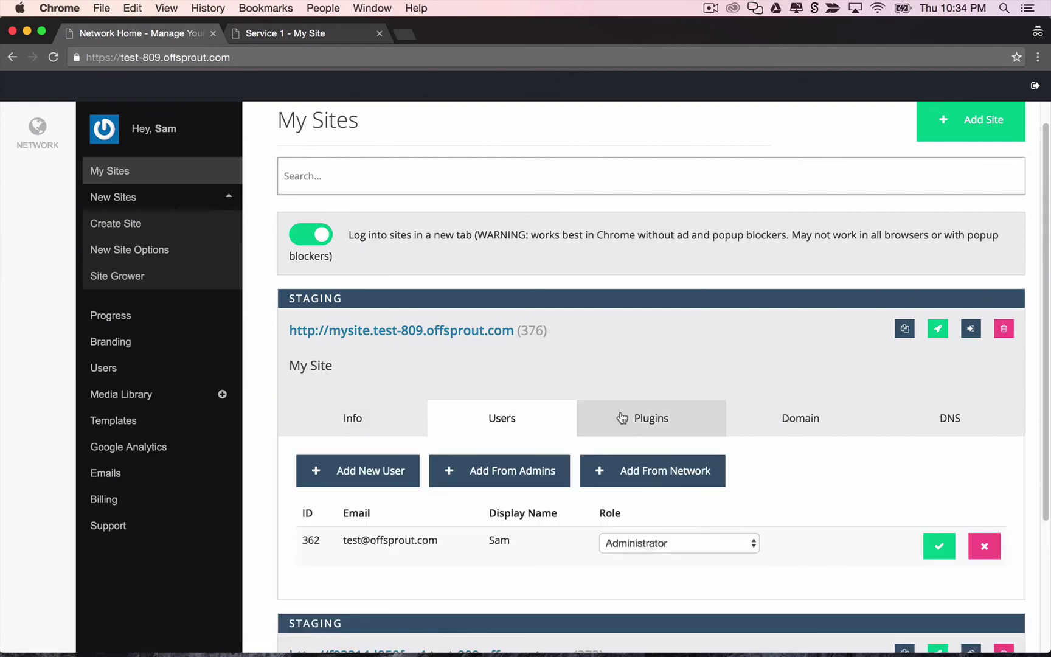
left_click(649, 416)
left_click(784, 421)
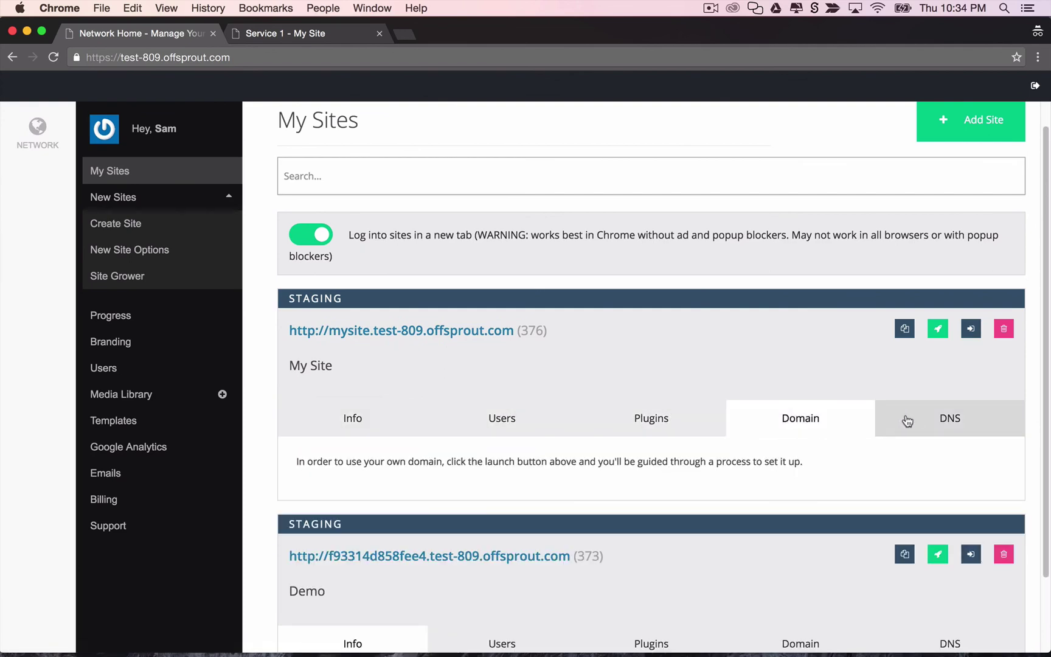
left_click(912, 421)
left_click(378, 421)
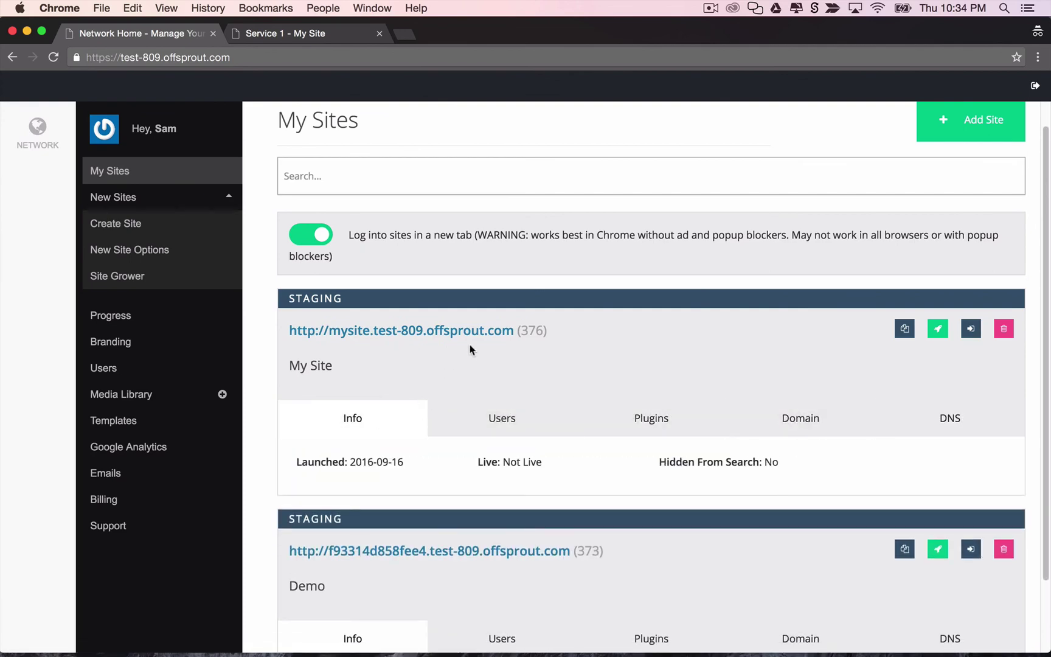
scroll(470, 345, "down", 3)
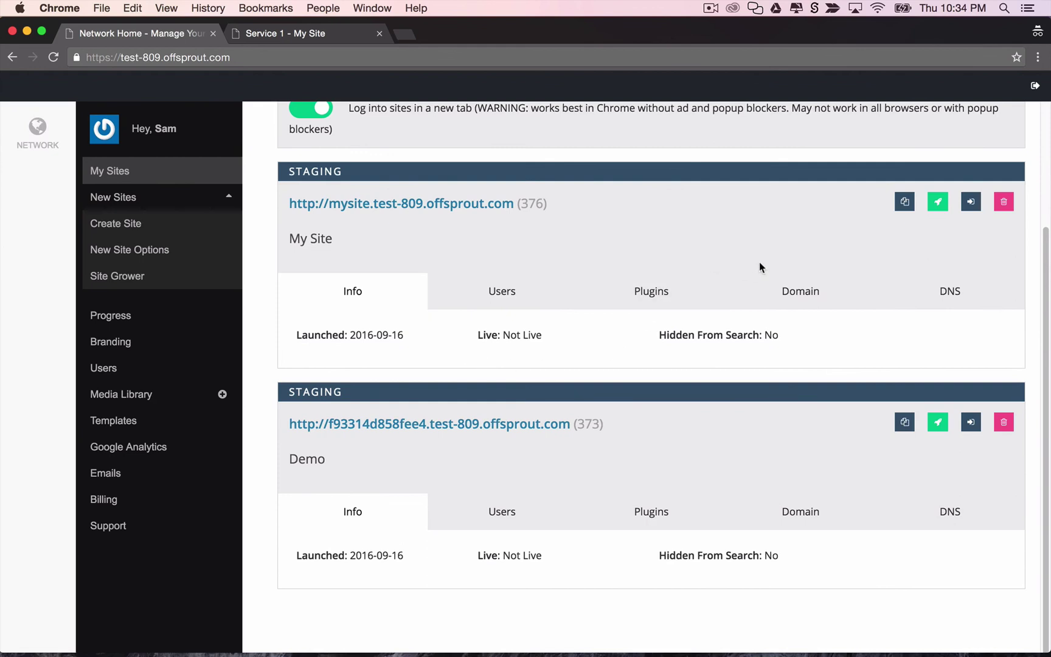